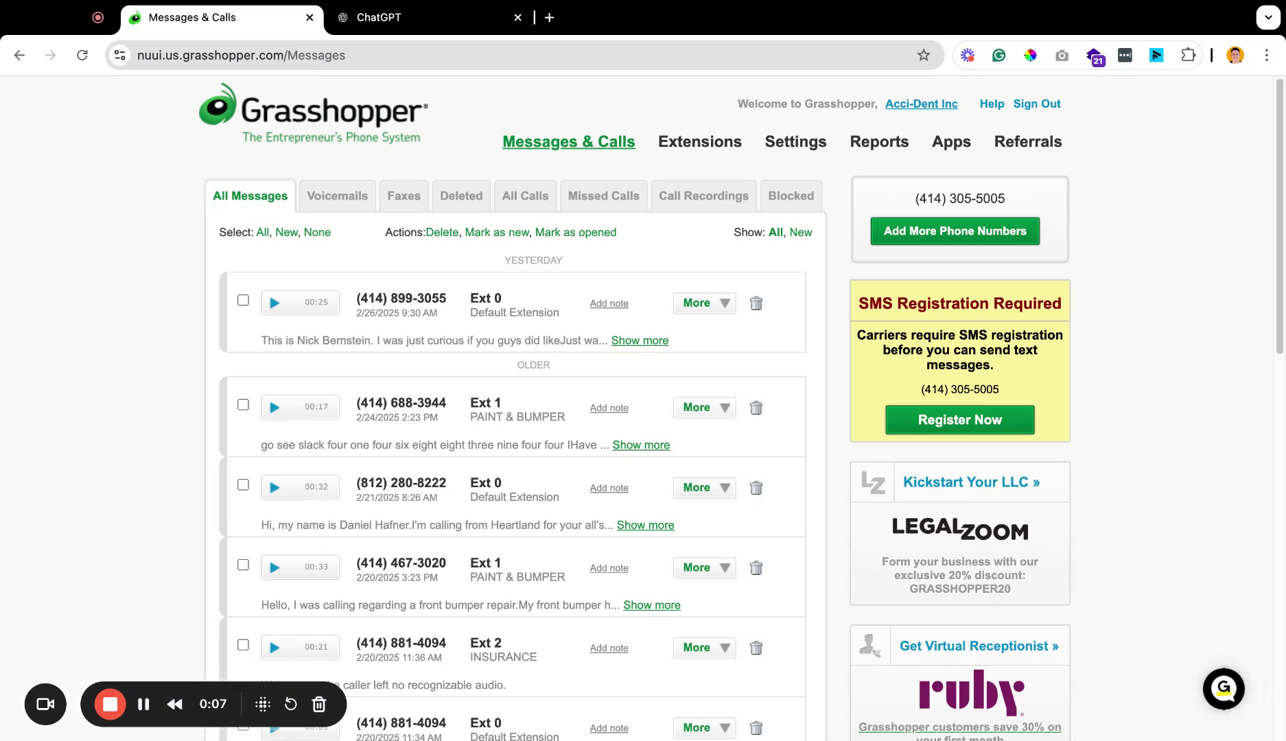
Review the Brand Registration details on the SMS Compliance page.
scroll(970, 394, "up", 5)
scroll(970, 395, "right", 3)
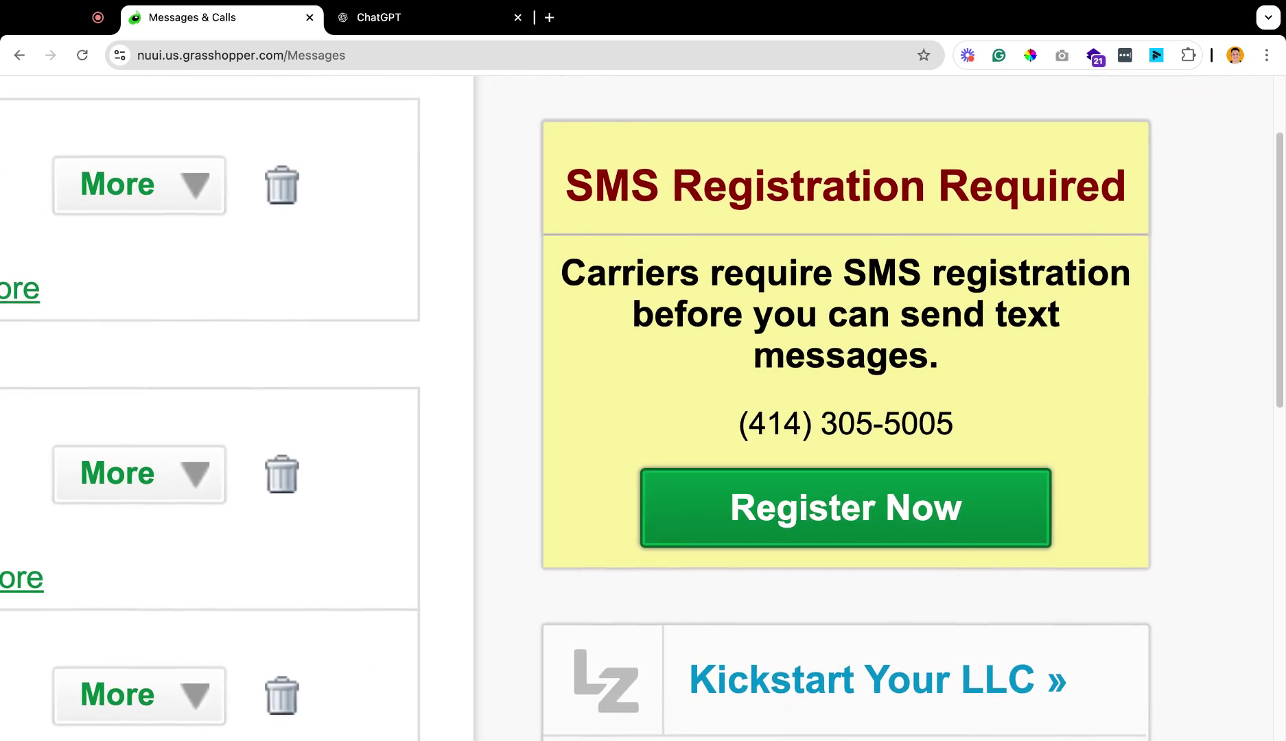
scroll(951, 508, "down", 5)
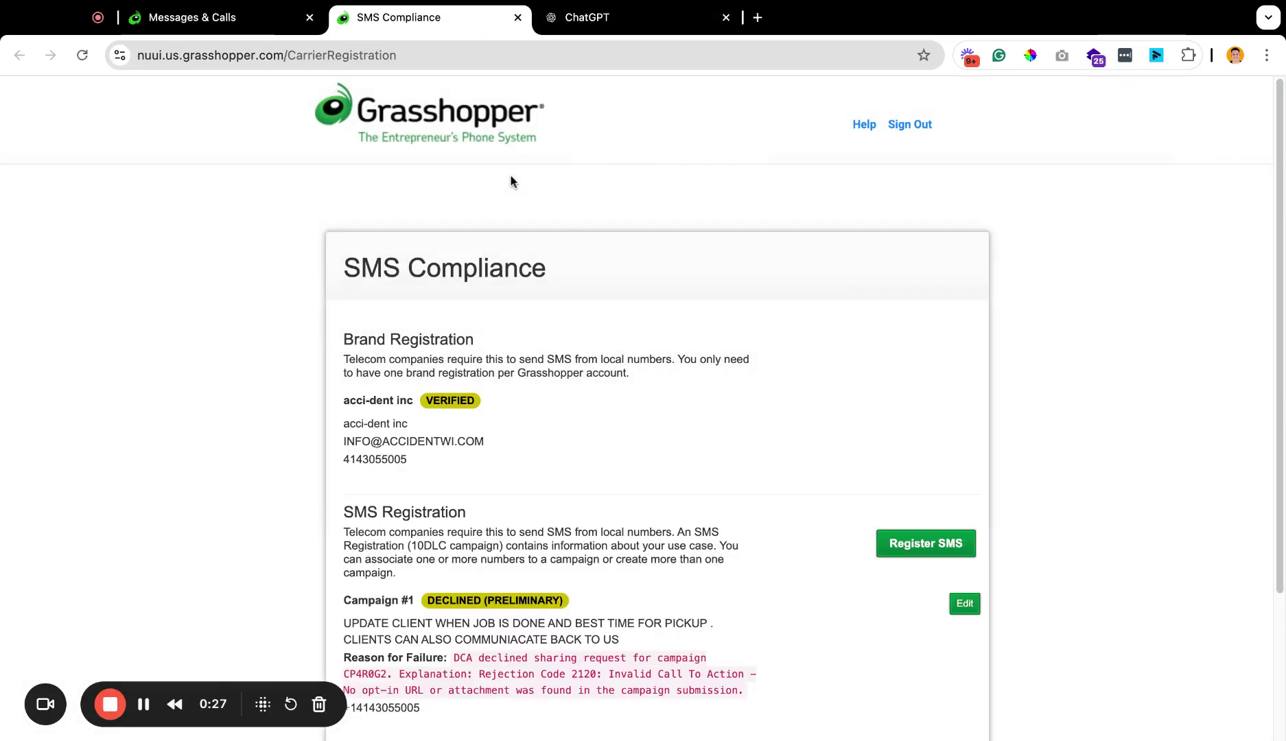
scroll(511, 180, "down", 5)
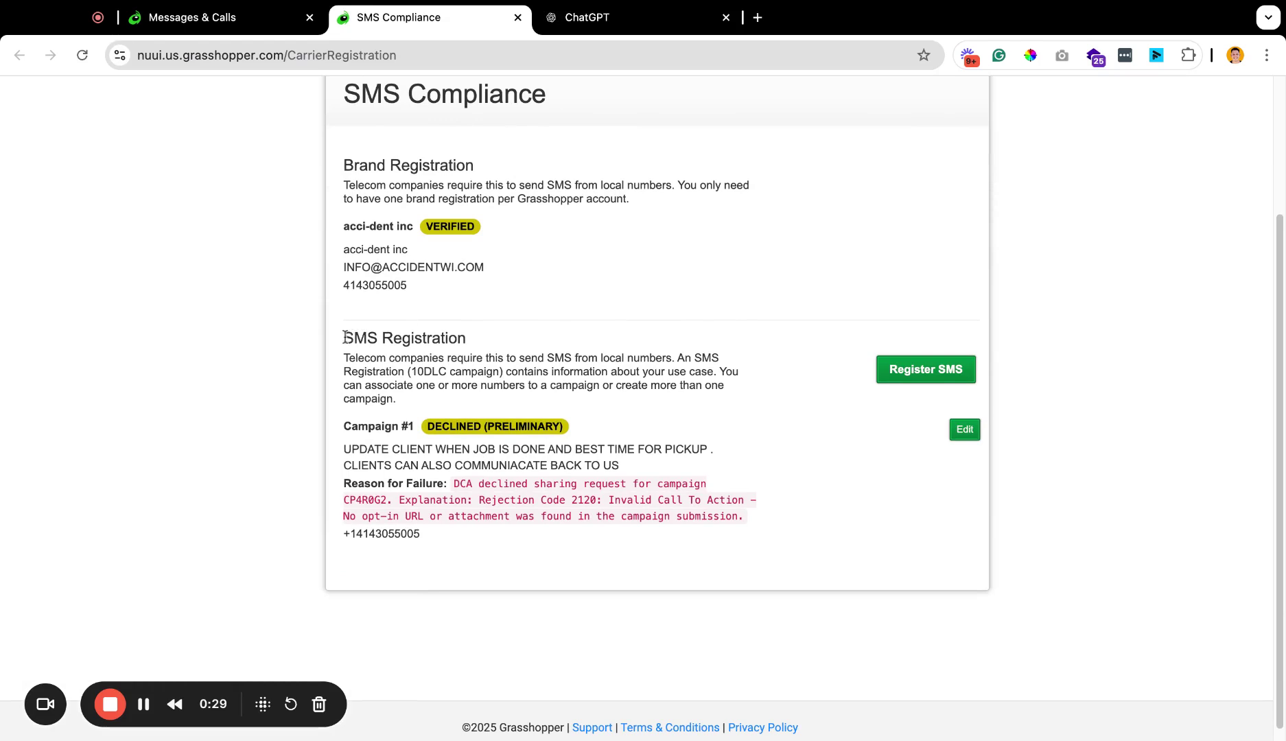
left_click_drag(348, 338, 521, 384)
left_click(527, 386)
scroll(526, 387, "up", 2)
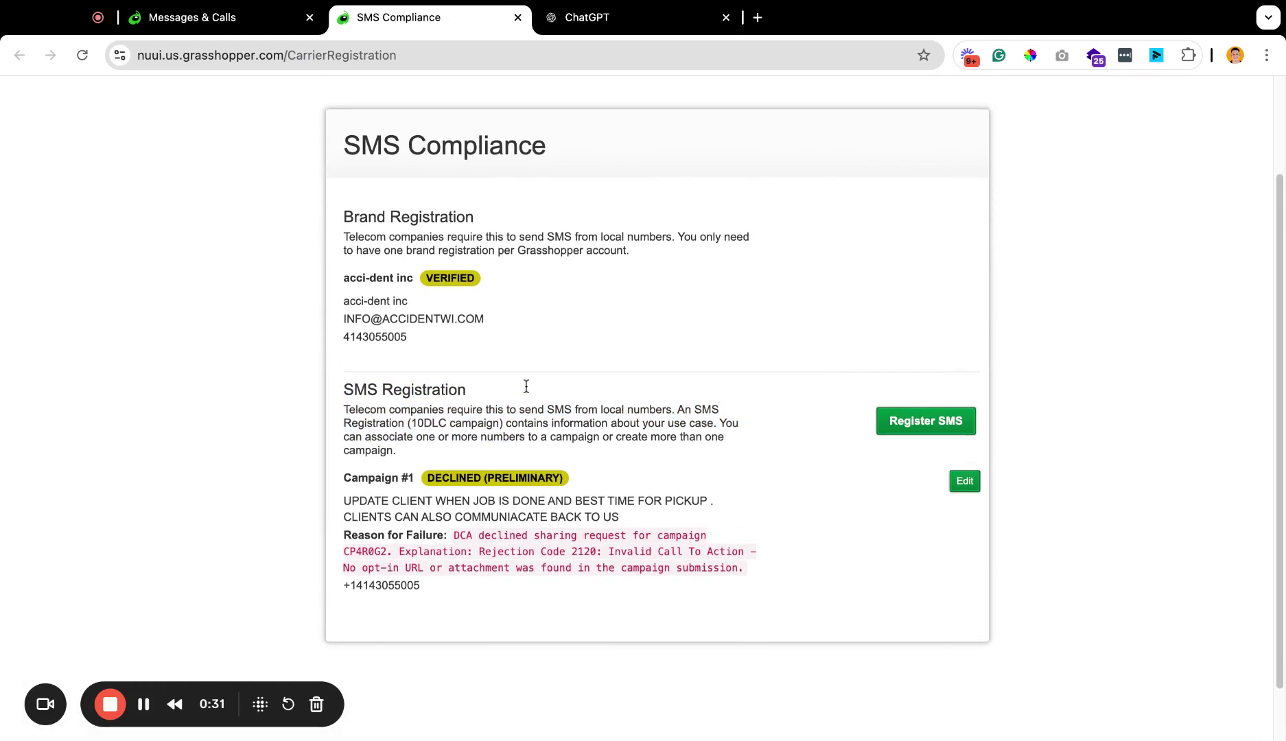
left_click_drag(350, 215, 408, 339)
left_click(347, 212)
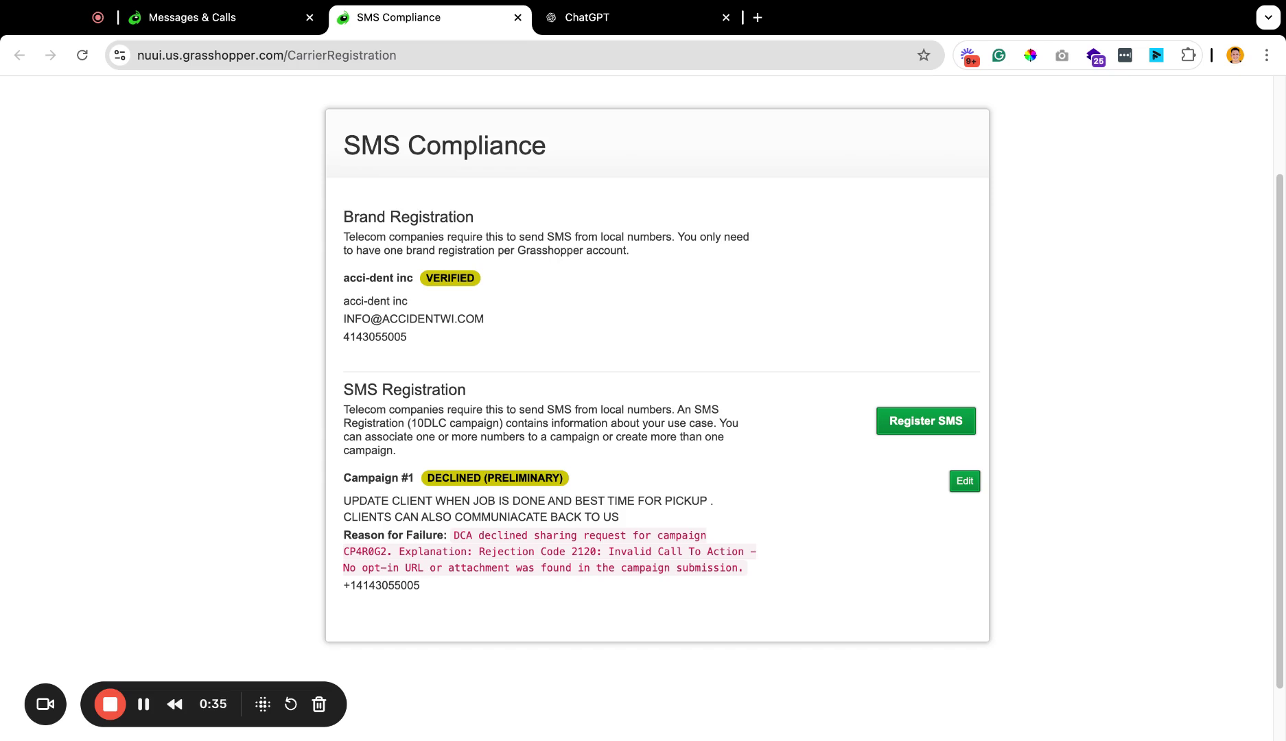
left_click_drag(408, 339, 343, 214)
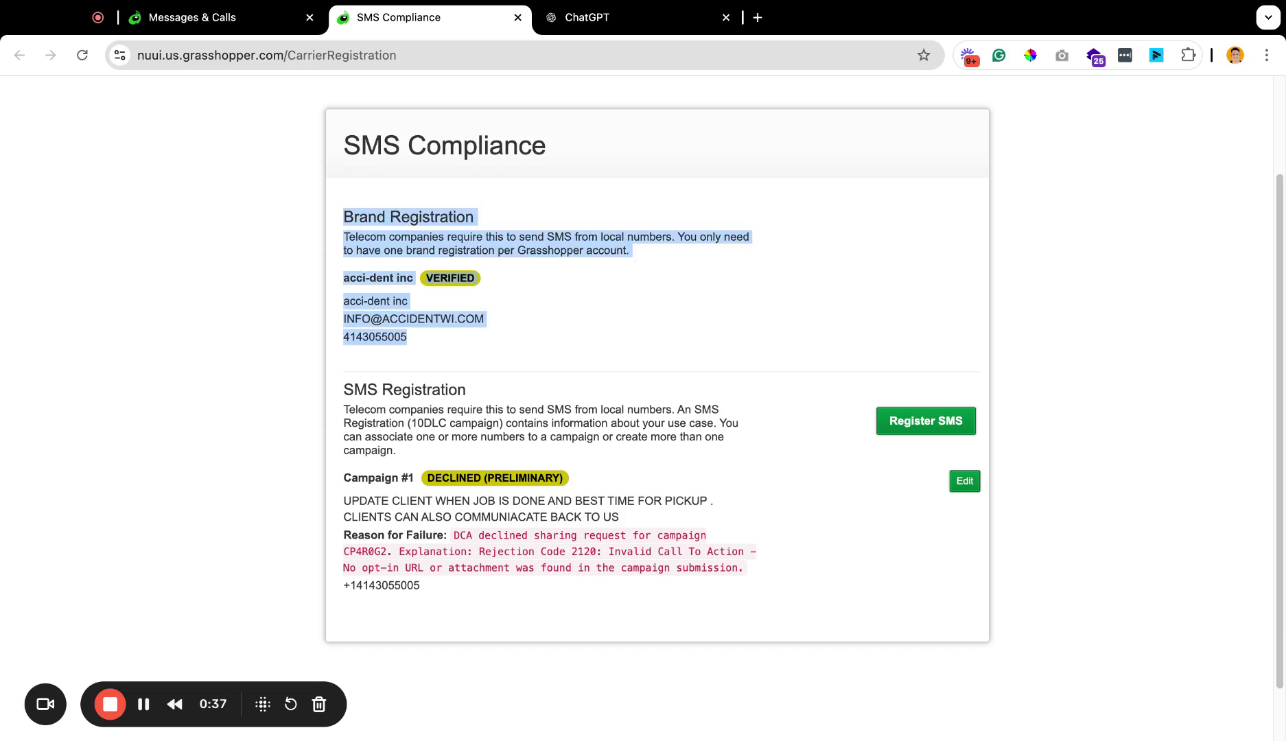
left_click(343, 214)
left_click_drag(408, 339, 343, 214)
left_click(343, 214)
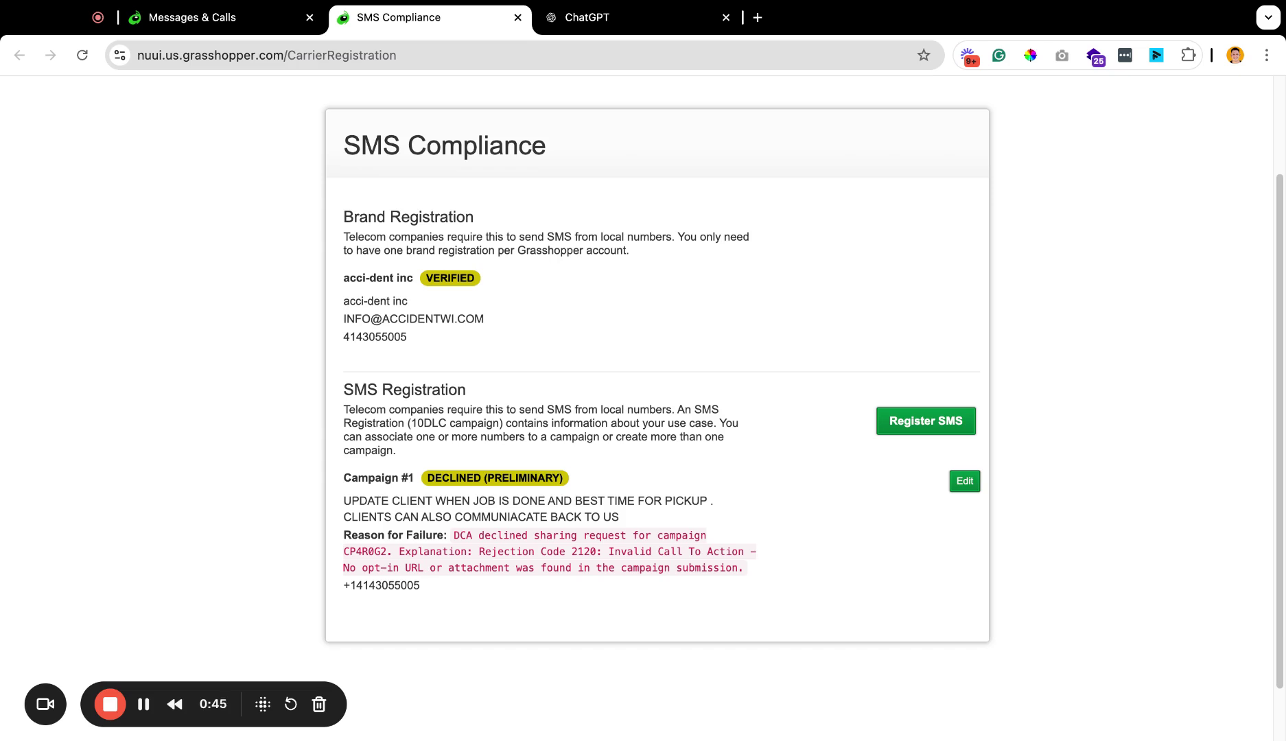
Read Campaign #1's rejection: Code 2120, Invalid Call To Action, missing opt-in URL.
left_click_drag(343, 383, 562, 604)
left_click(561, 604)
scroll(561, 604, "up", 5)
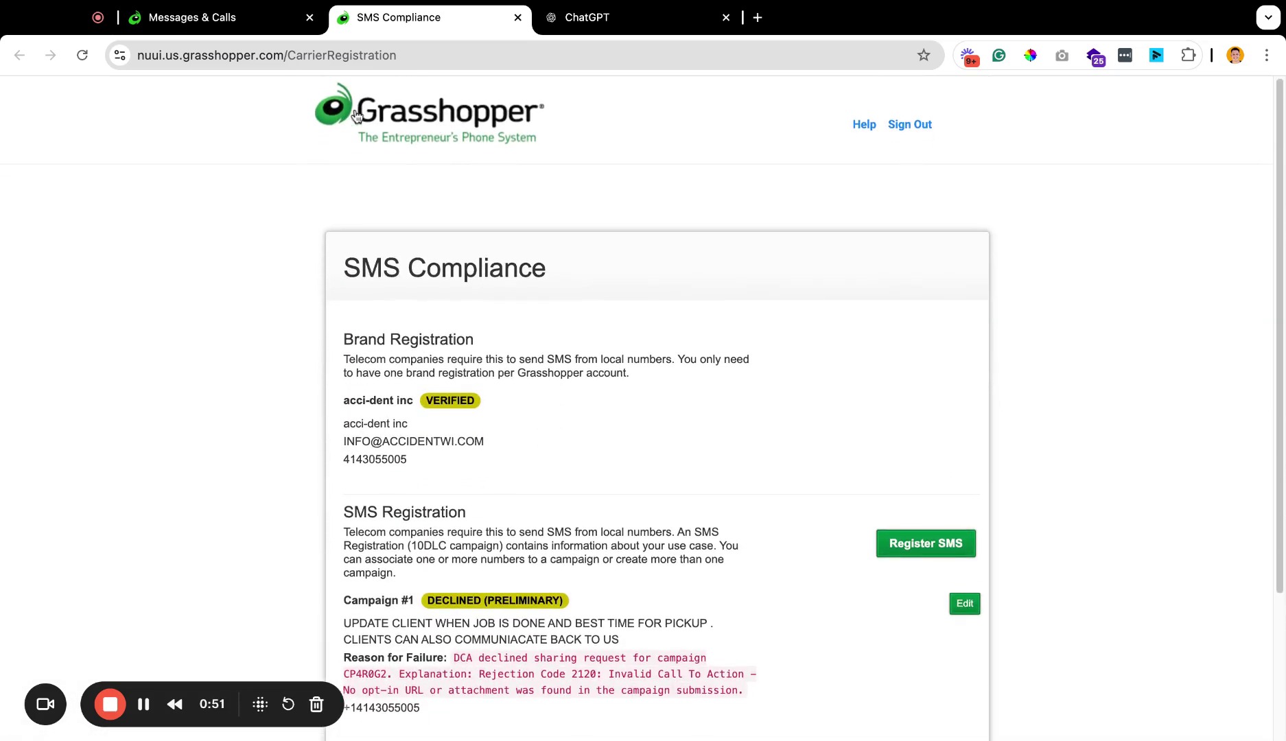
scroll(476, 460, "down", 3)
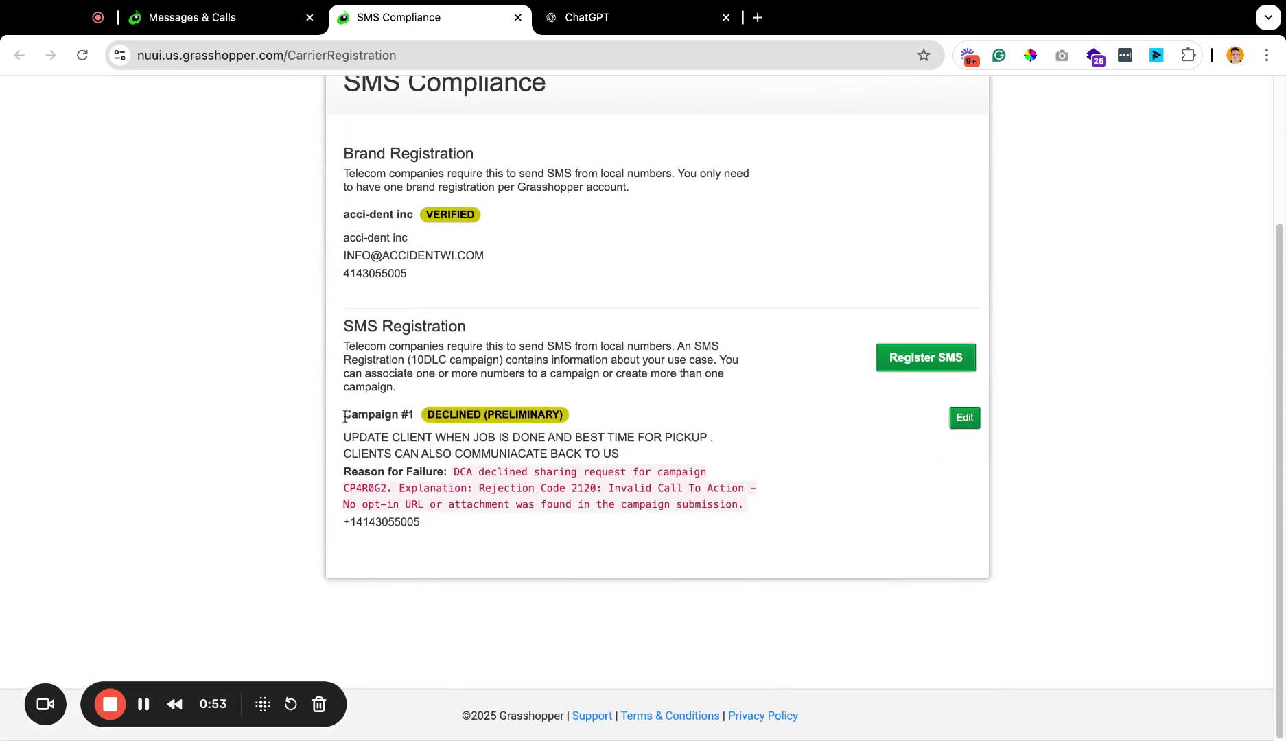
left_click_drag(342, 414, 747, 506)
left_click(439, 525)
scroll(657, 329, "up", 1)
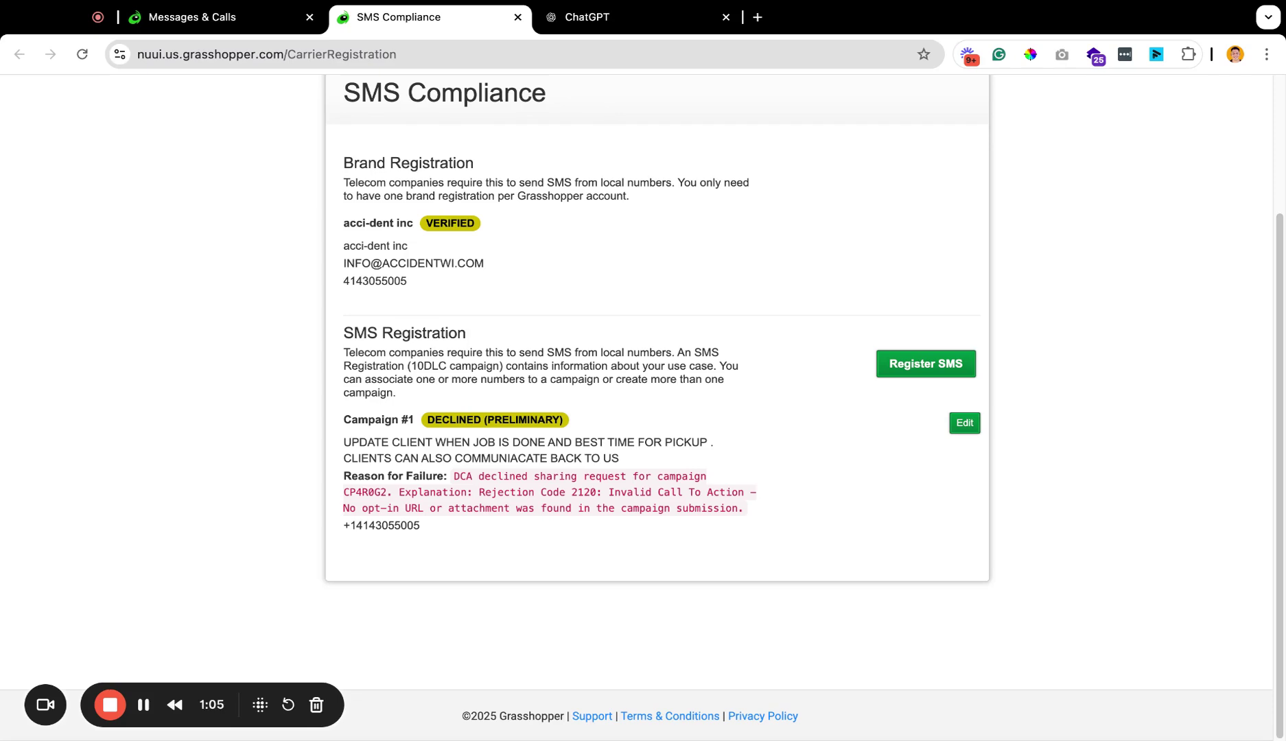
Open Campaign #1's registration form for editing and scroll down through it.
left_click(964, 423)
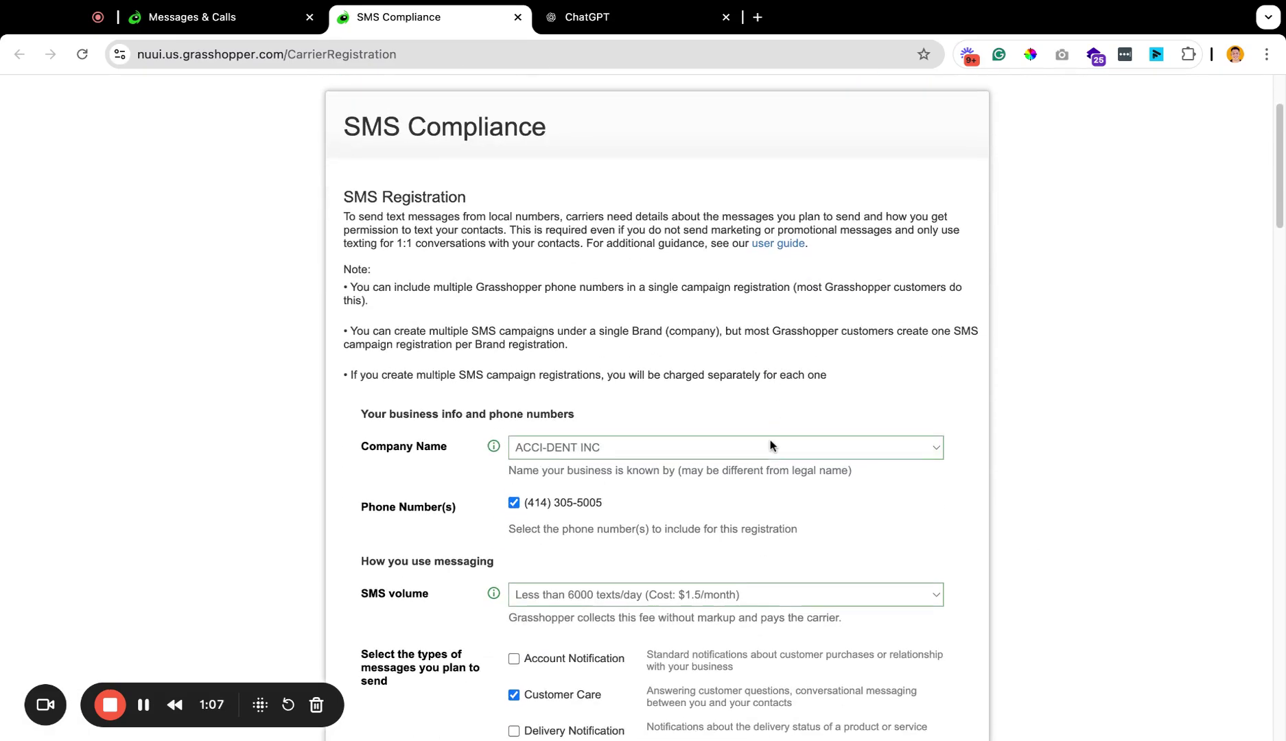
scroll(726, 444, "down", 5)
scroll(725, 445, "up", 5)
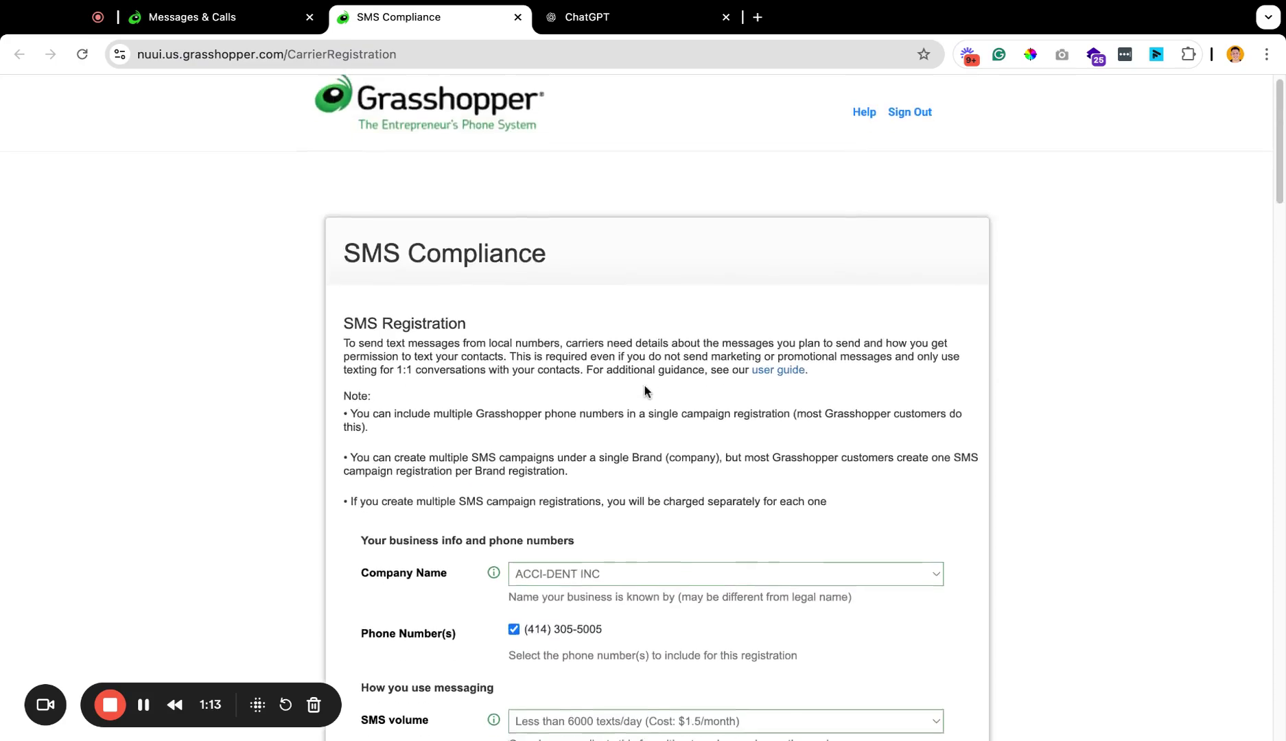
scroll(644, 385, "down", 15)
scroll(643, 386, "up", 10)
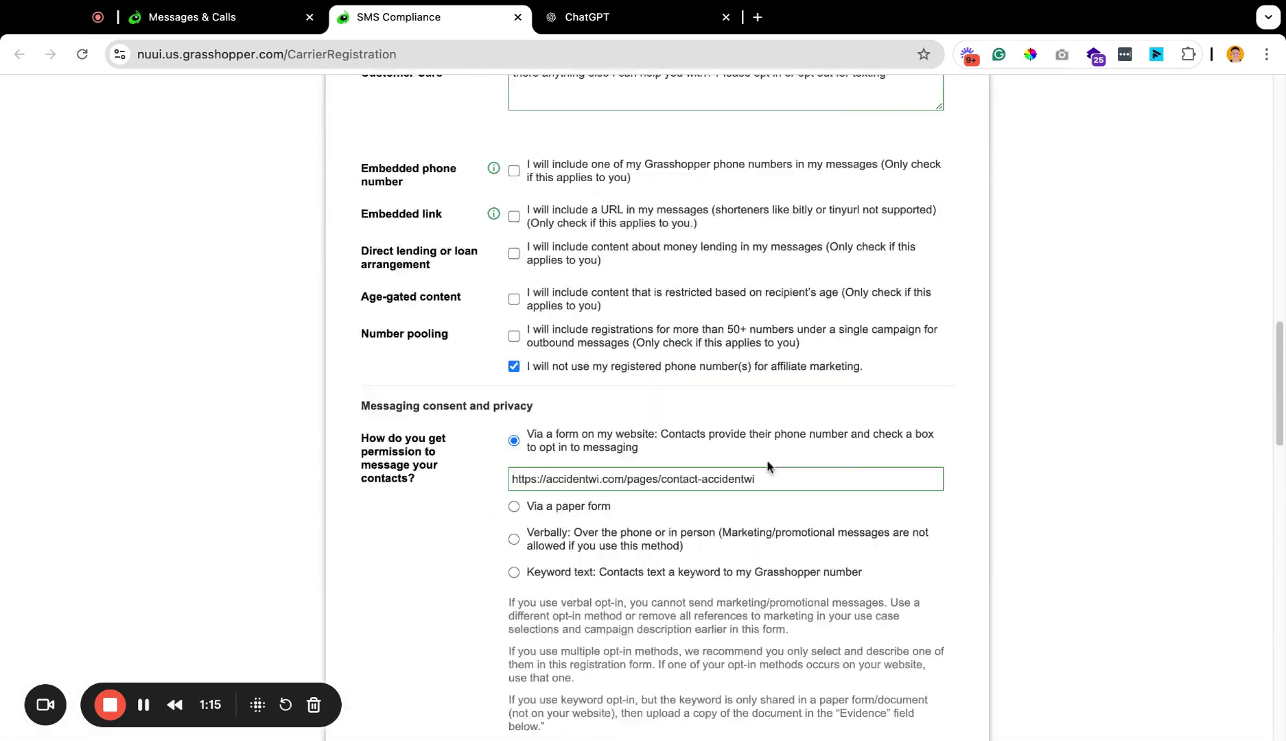
scroll(681, 223, "down", 2)
scroll(644, 203, "down", 10)
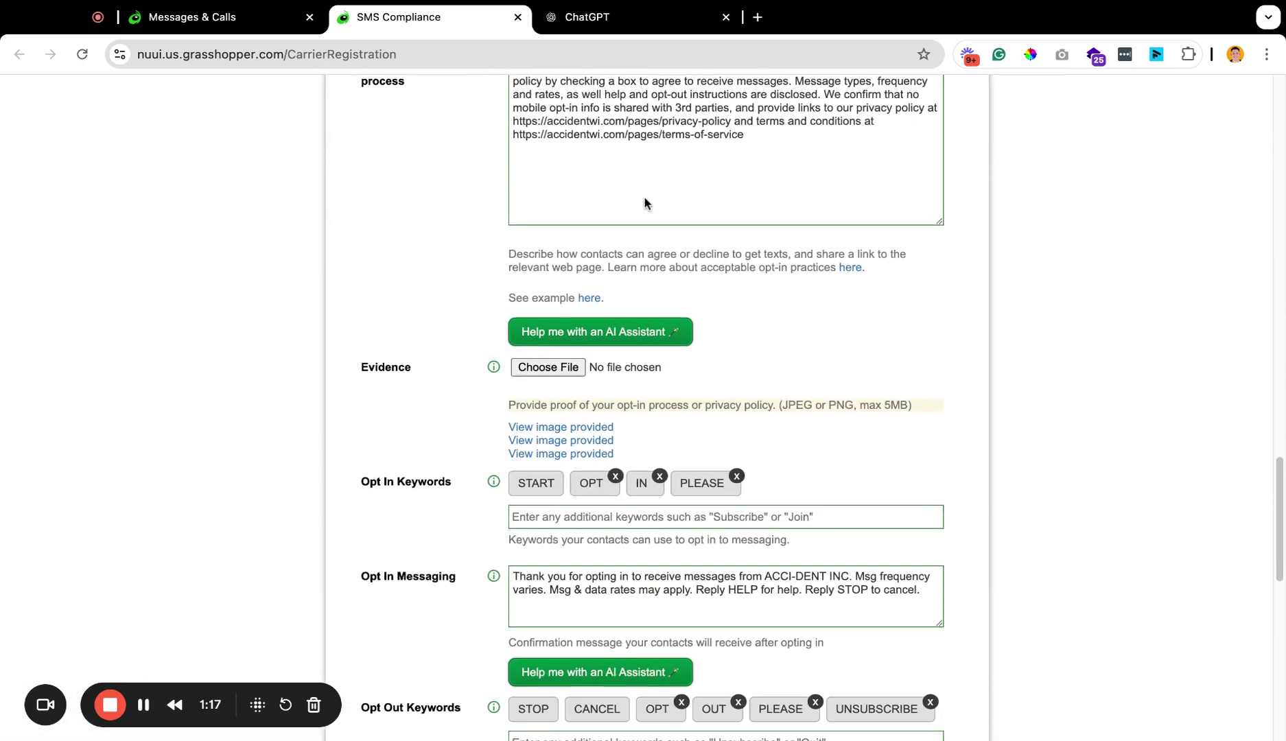
scroll(644, 412, "down", 10)
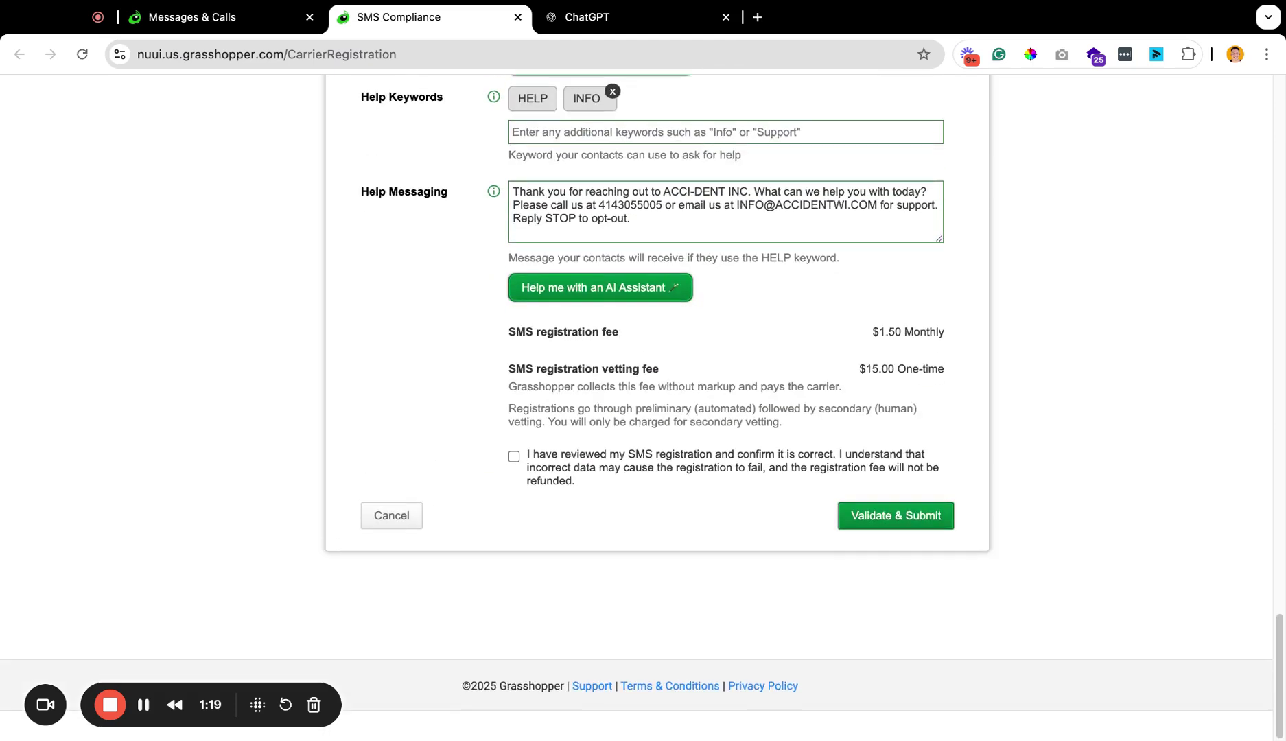
Tick 'I have reviewed my SMS registration' and submit the form via Validate & Submit.
left_click(895, 546)
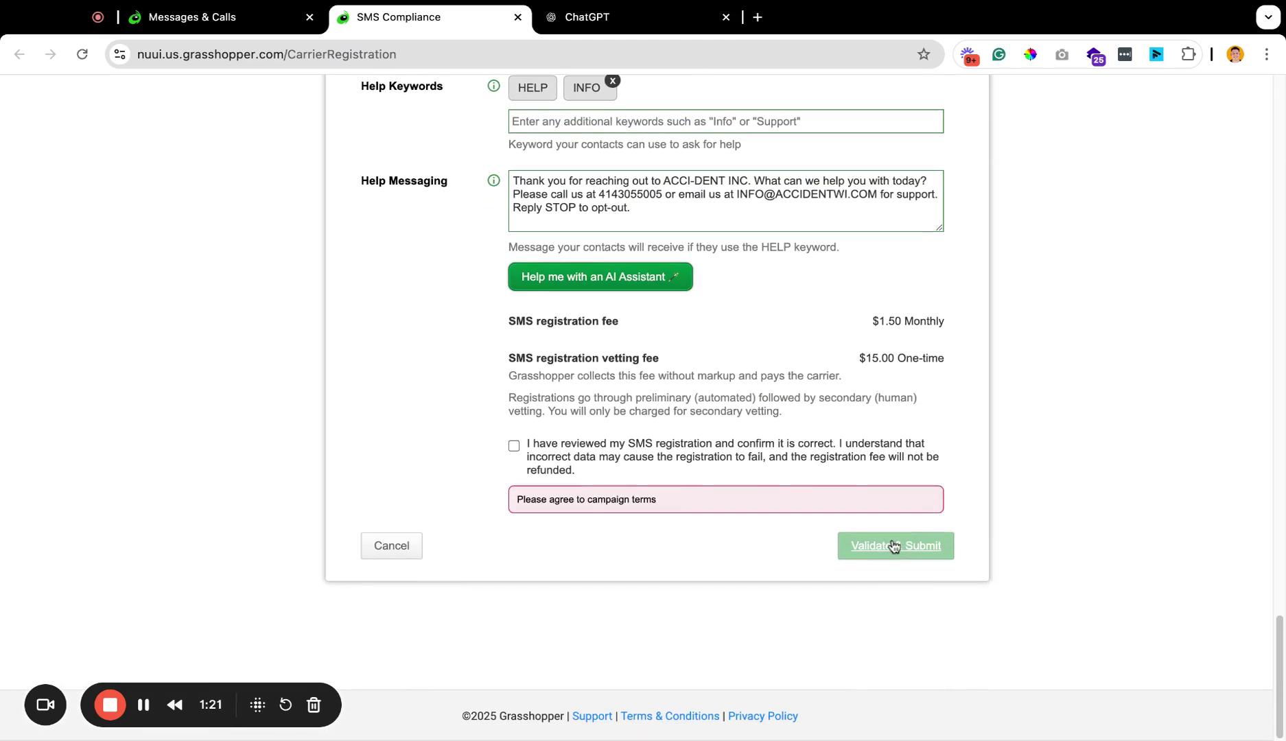
left_click(514, 491)
left_click(880, 555)
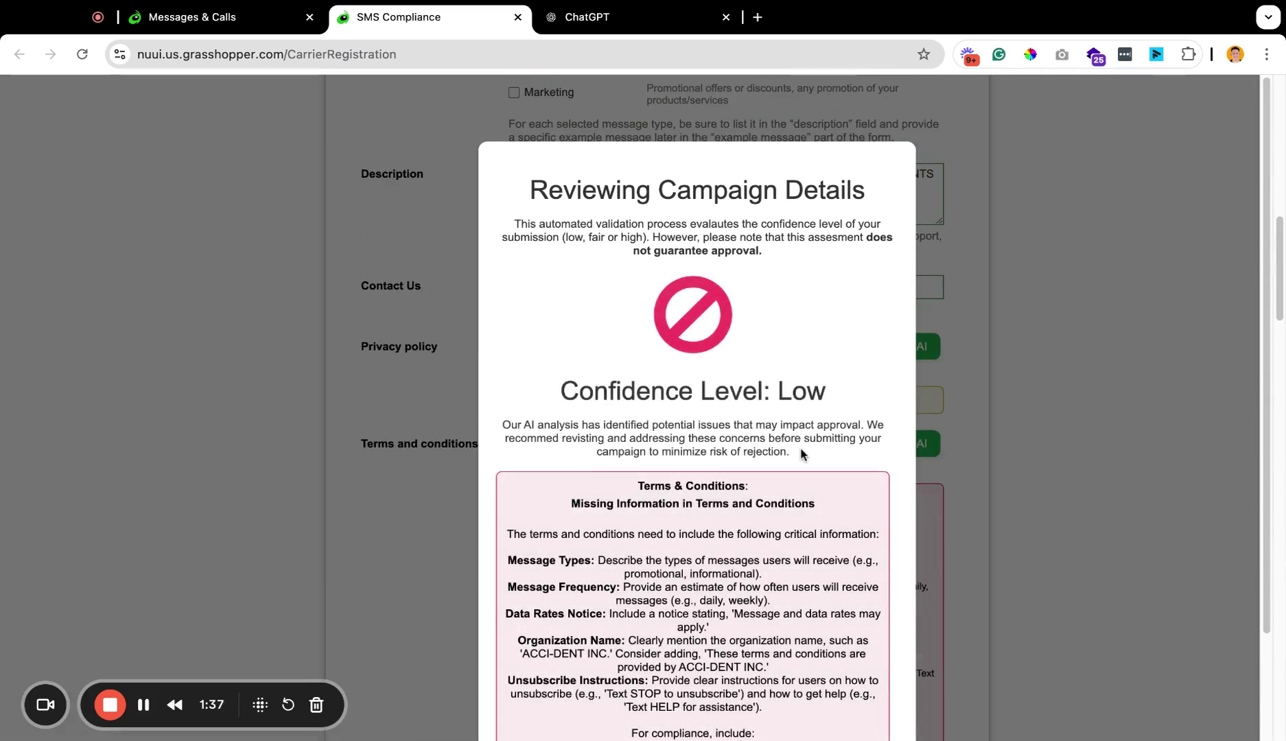
Read the Terms & Conditions feedback behind the Low confidence verdict.
scroll(801, 454, "down", 3)
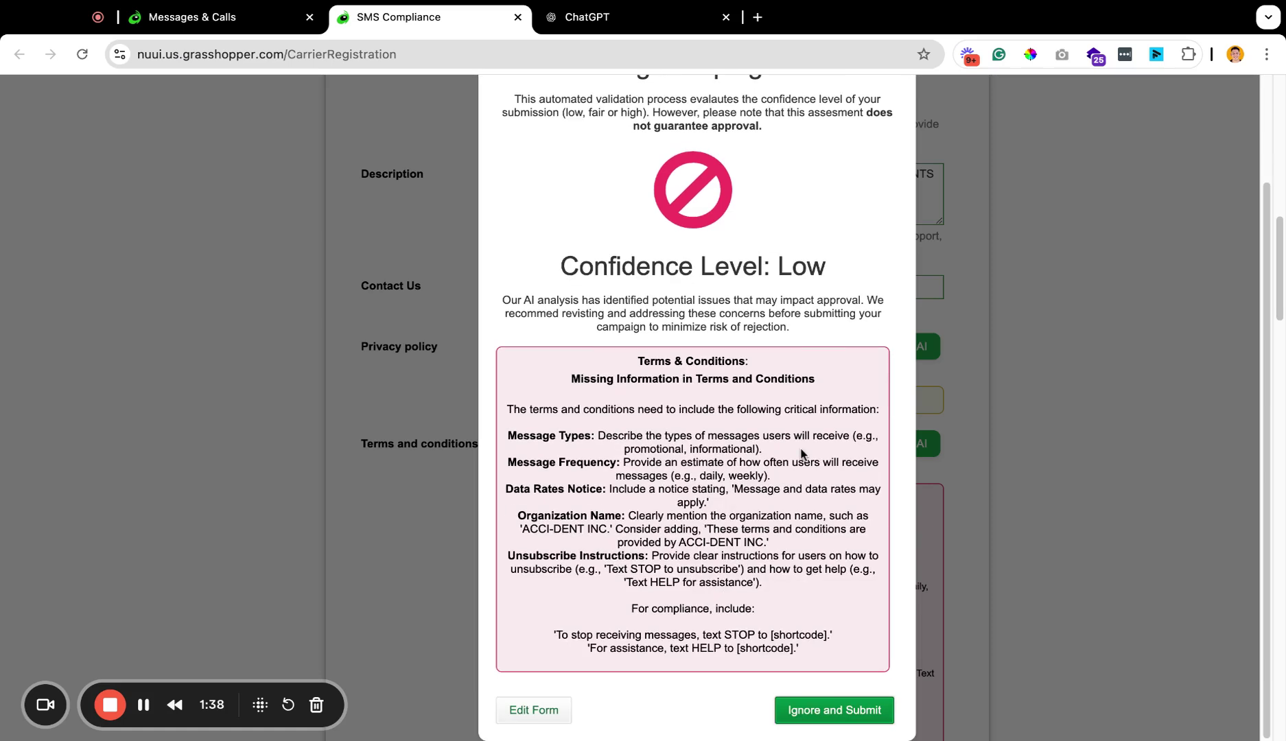
triple_click(819, 648)
left_click(819, 648)
scroll(819, 648, "up", 1)
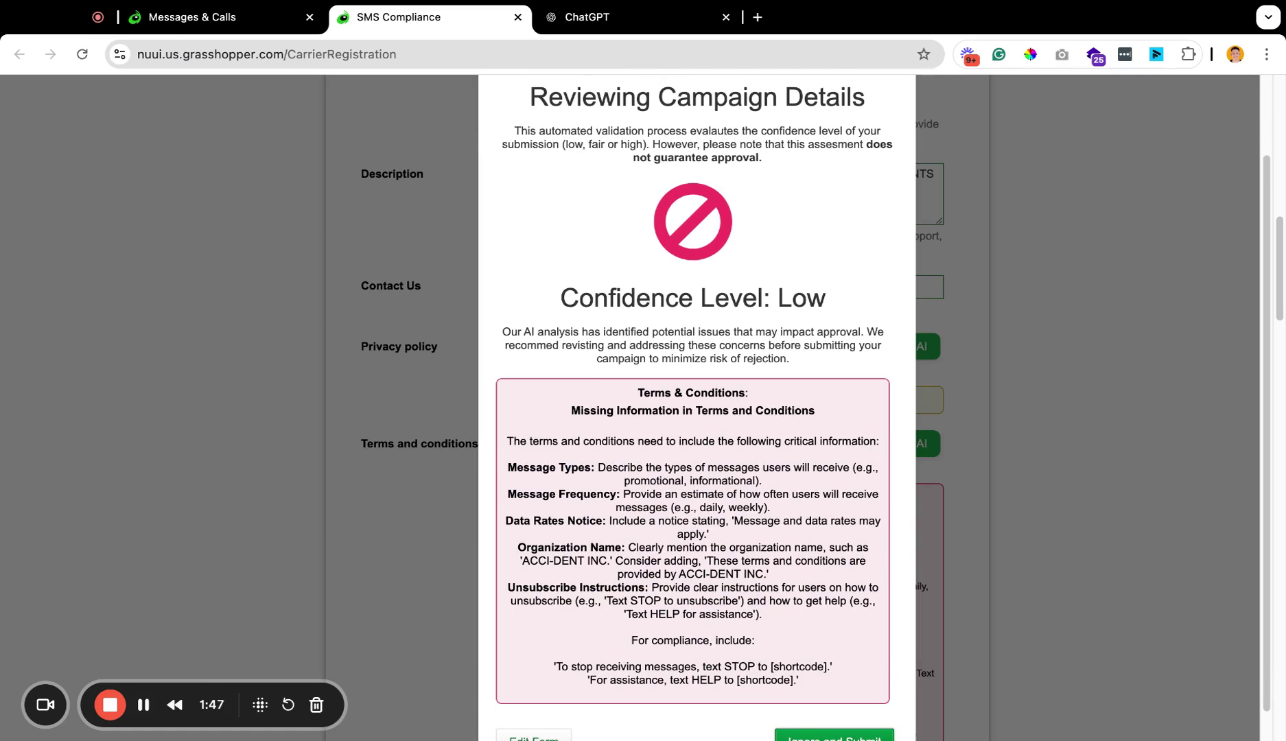
Attach a second screenshot to the ChatGPT draft and preview both thumbnails.
left_click(616, 18)
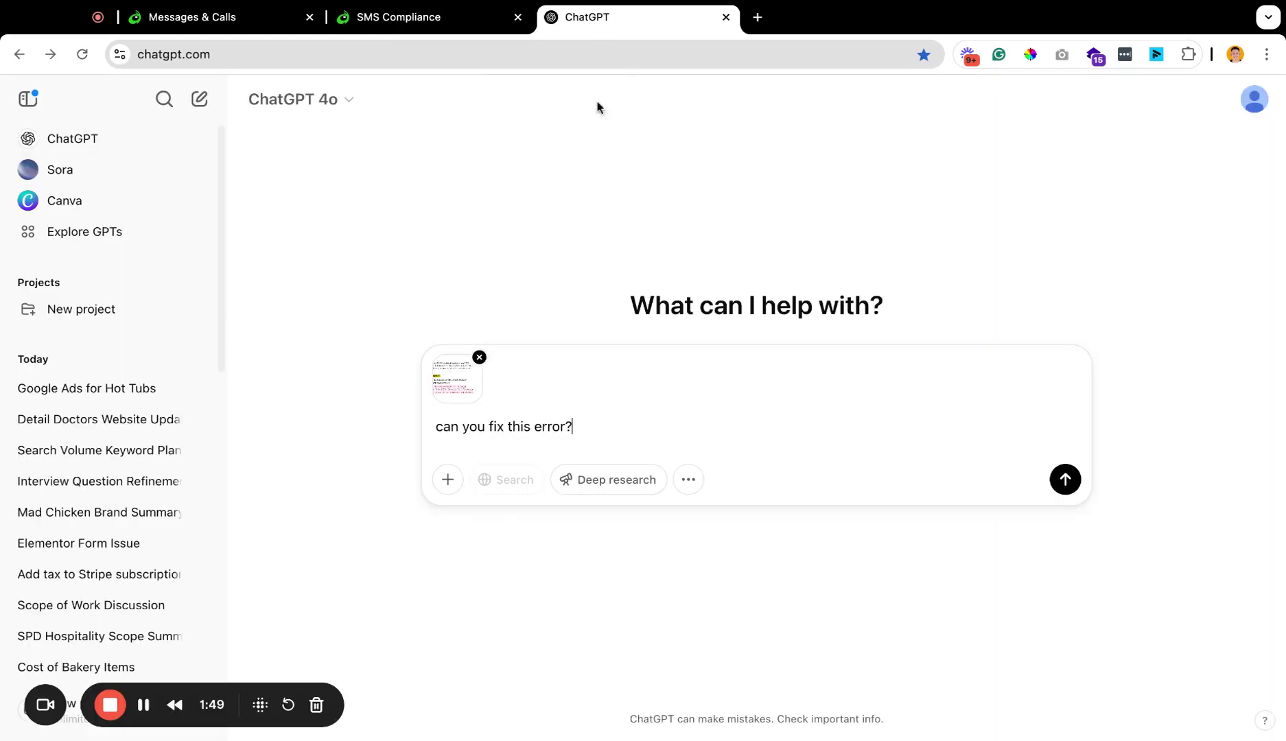
left_click(460, 484)
left_click(525, 435)
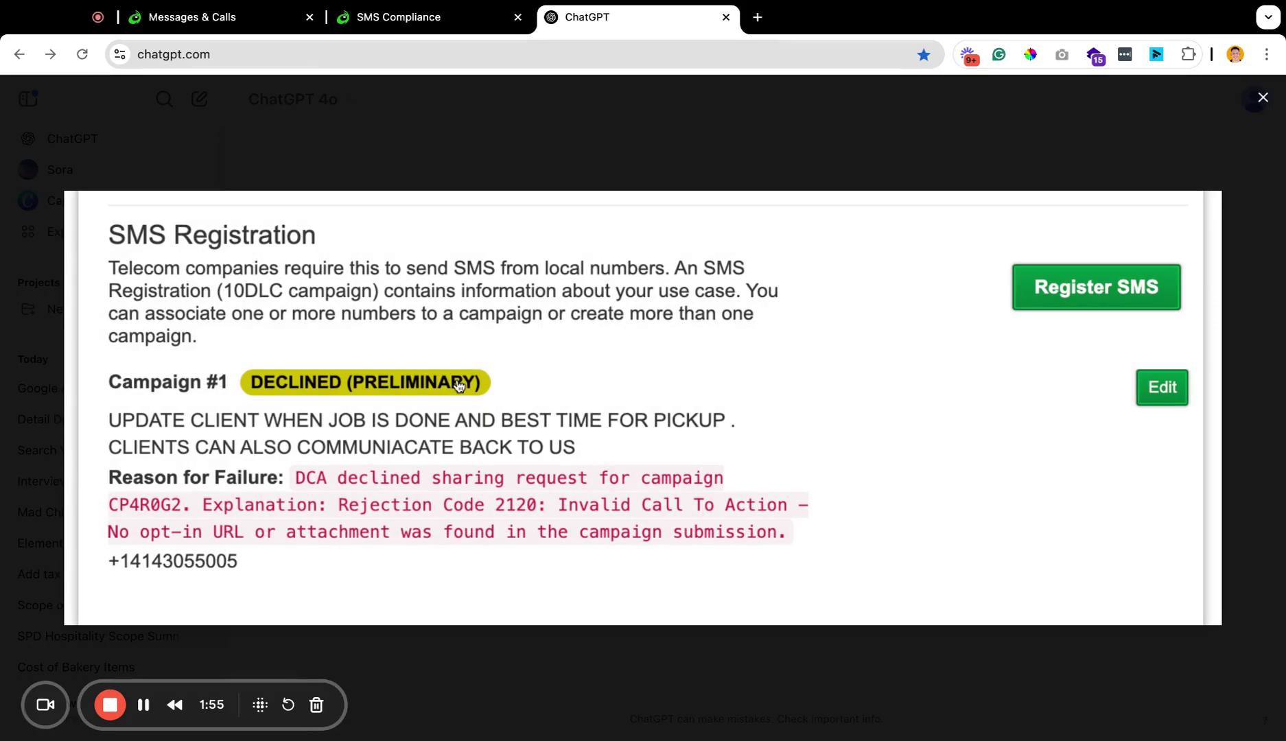
left_click(456, 381)
left_click(1263, 97)
left_click(523, 393)
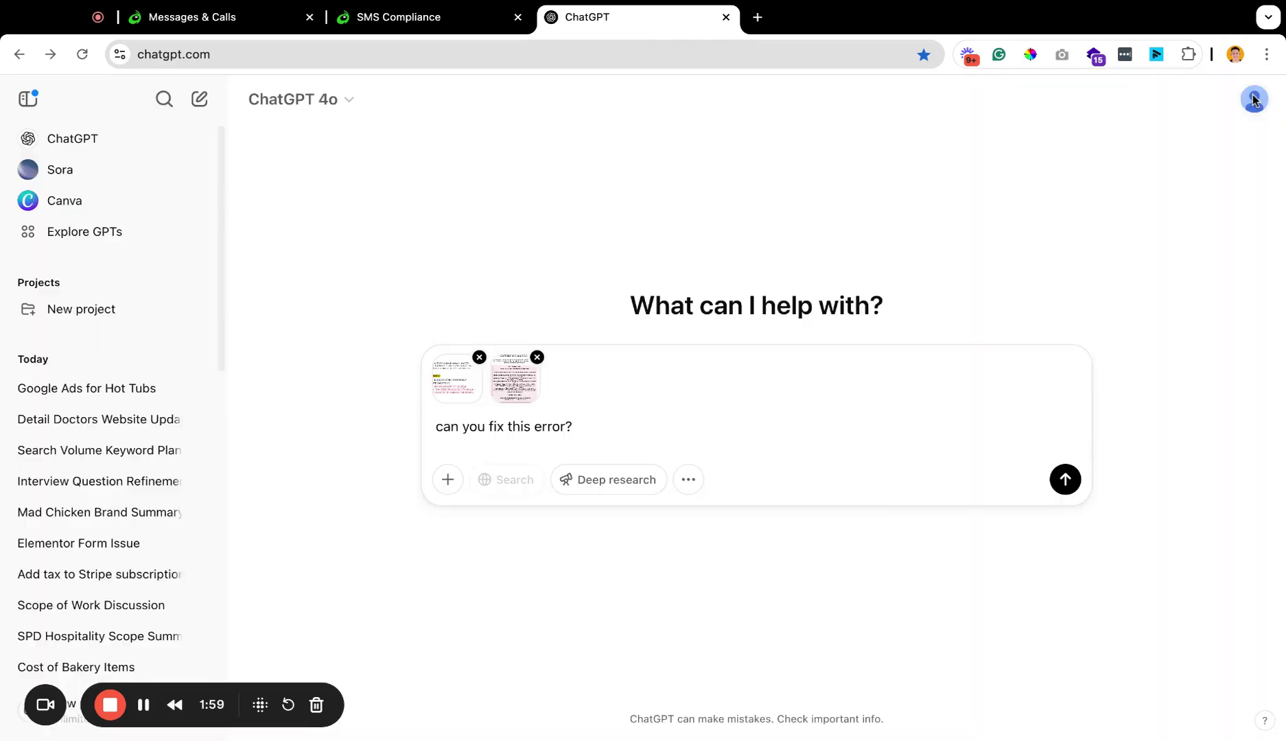
left_click(1262, 101)
Go back to Grasshopper's Low-confidence review result.
left_click(414, 26)
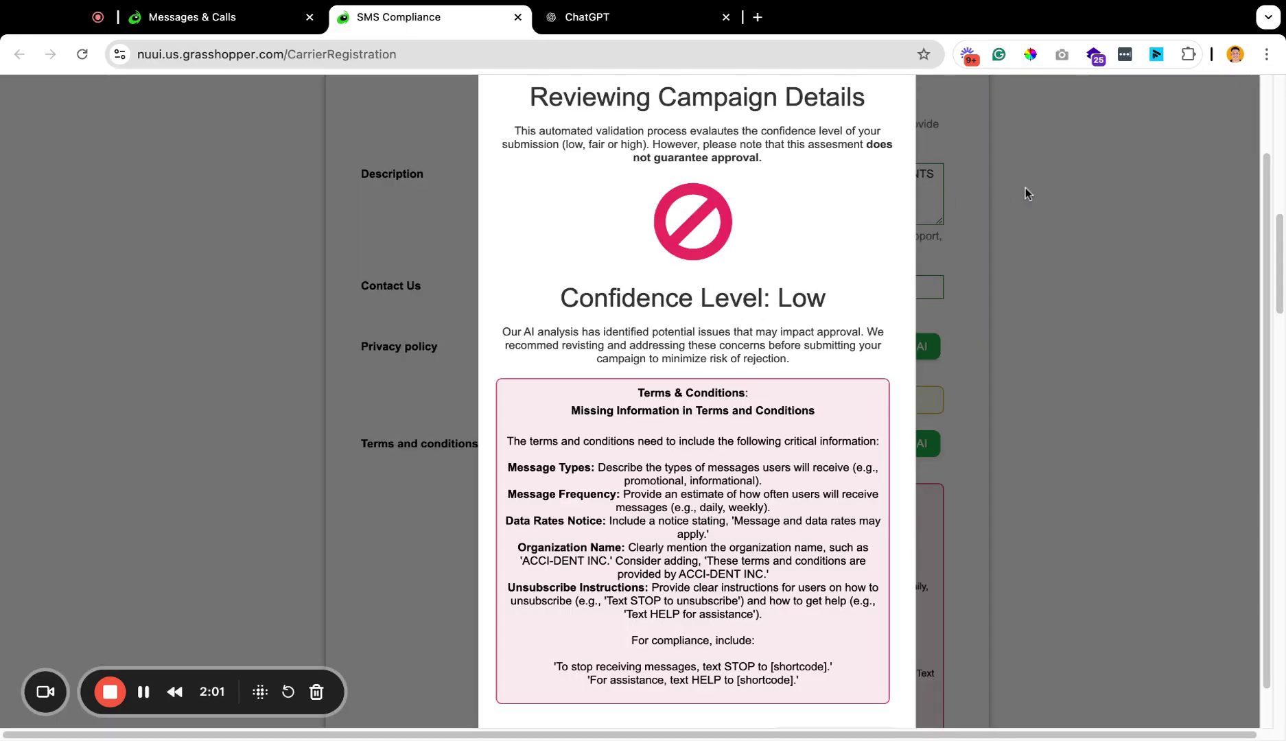
scroll(1023, 185, "up", 2)
scroll(1098, 277, "down", 5)
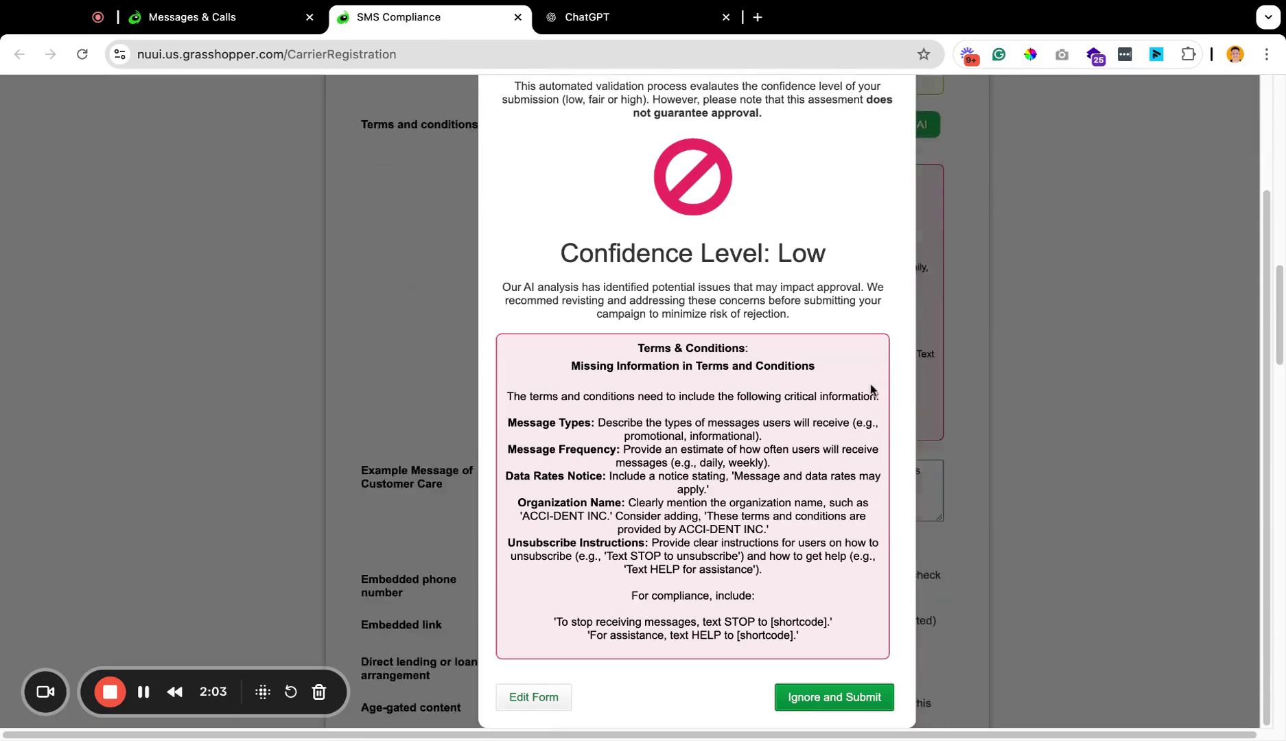
Reopen the form via Edit Form and load GoFullPage's Chrome Web Store page from a 'gofull' search.
left_click(536, 701)
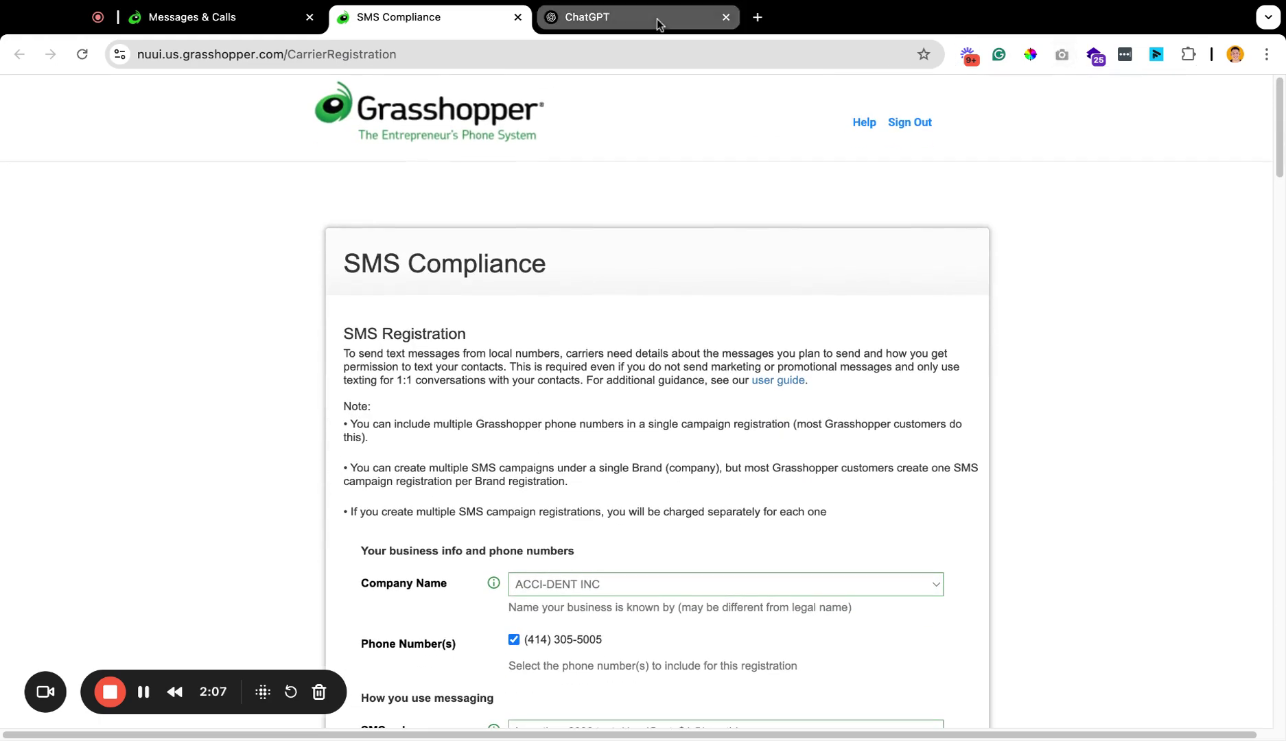
left_click(758, 17)
type("gofullpag")
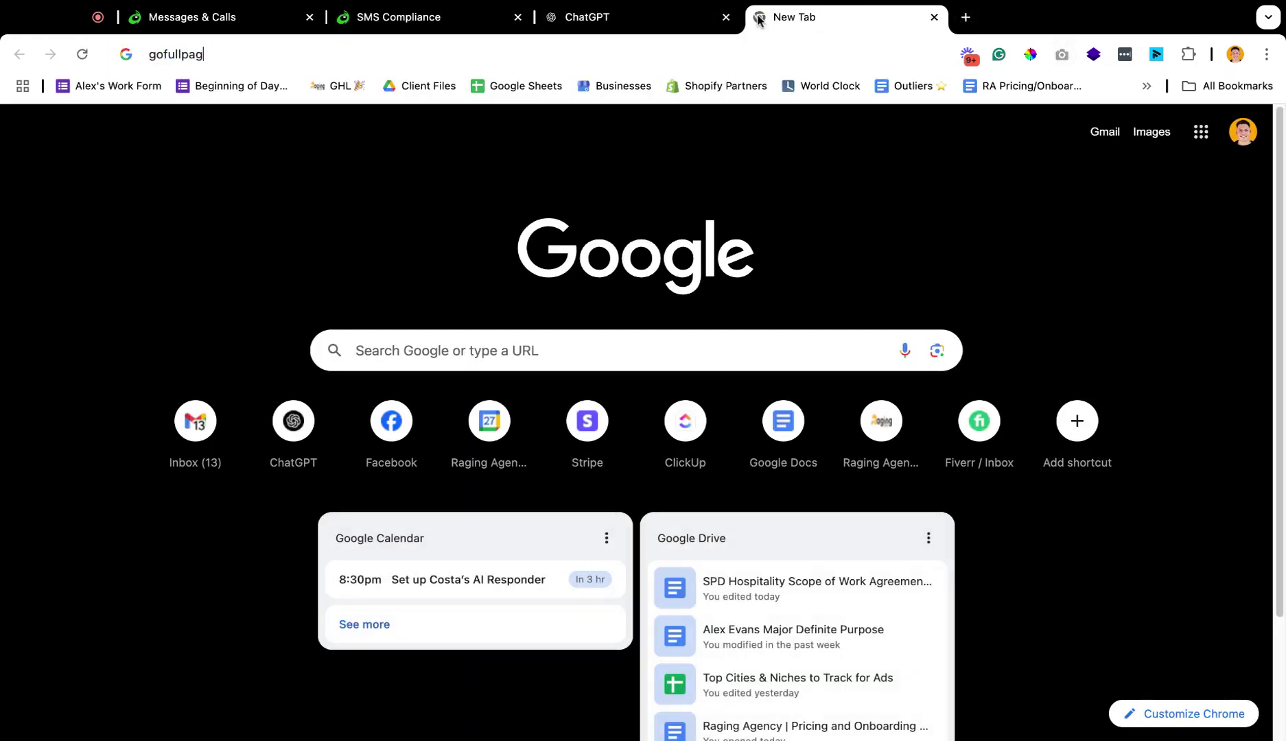
key("Return")
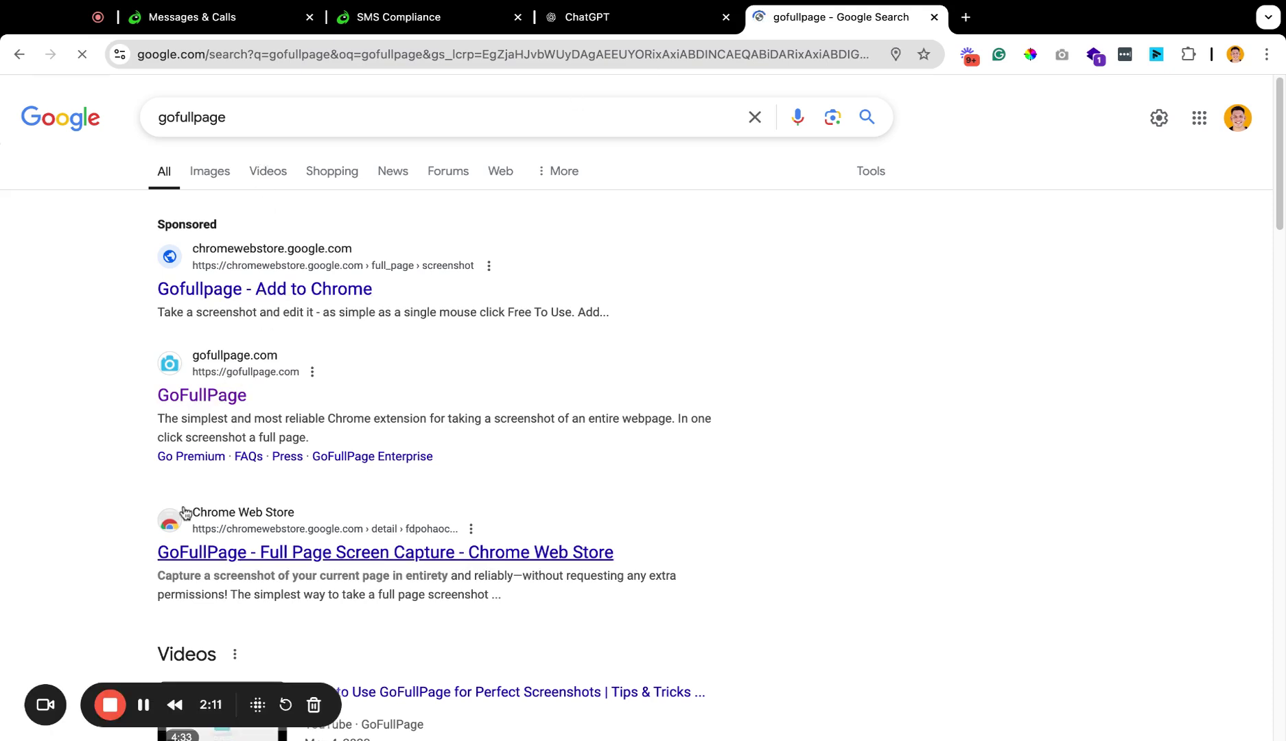
left_click(256, 561)
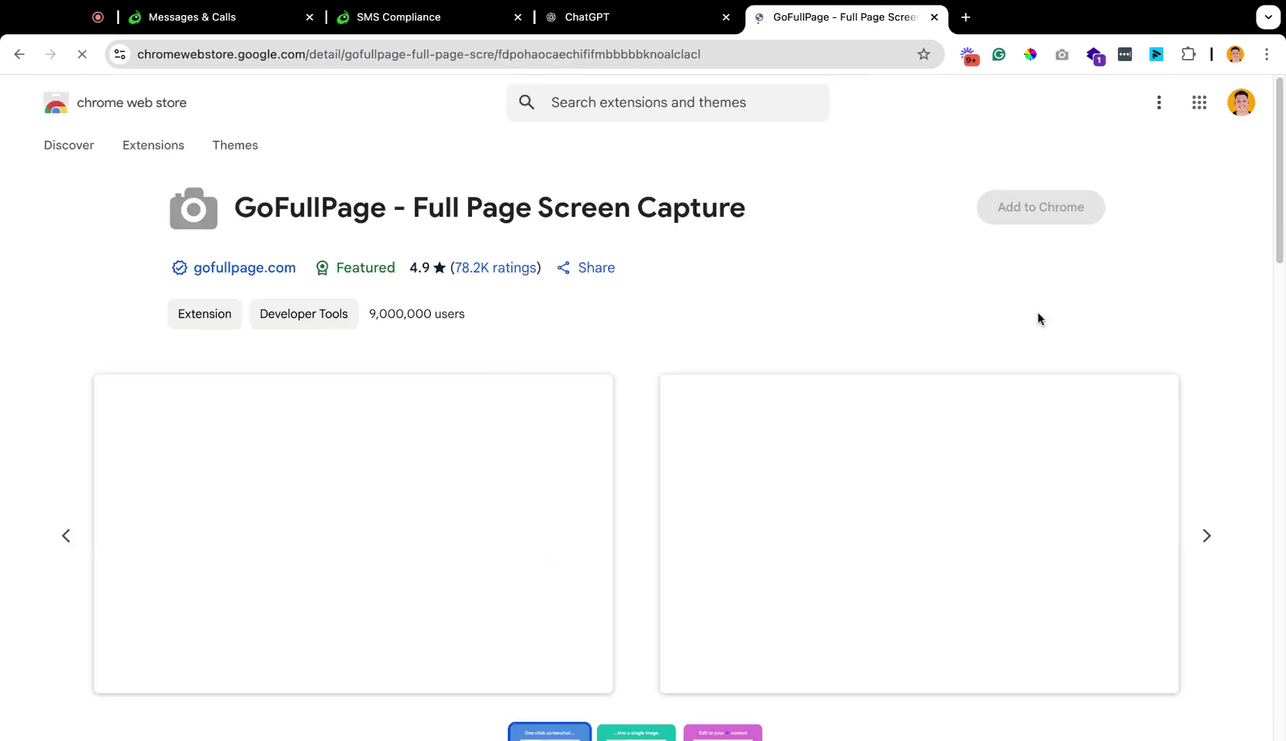
left_click(430, 21)
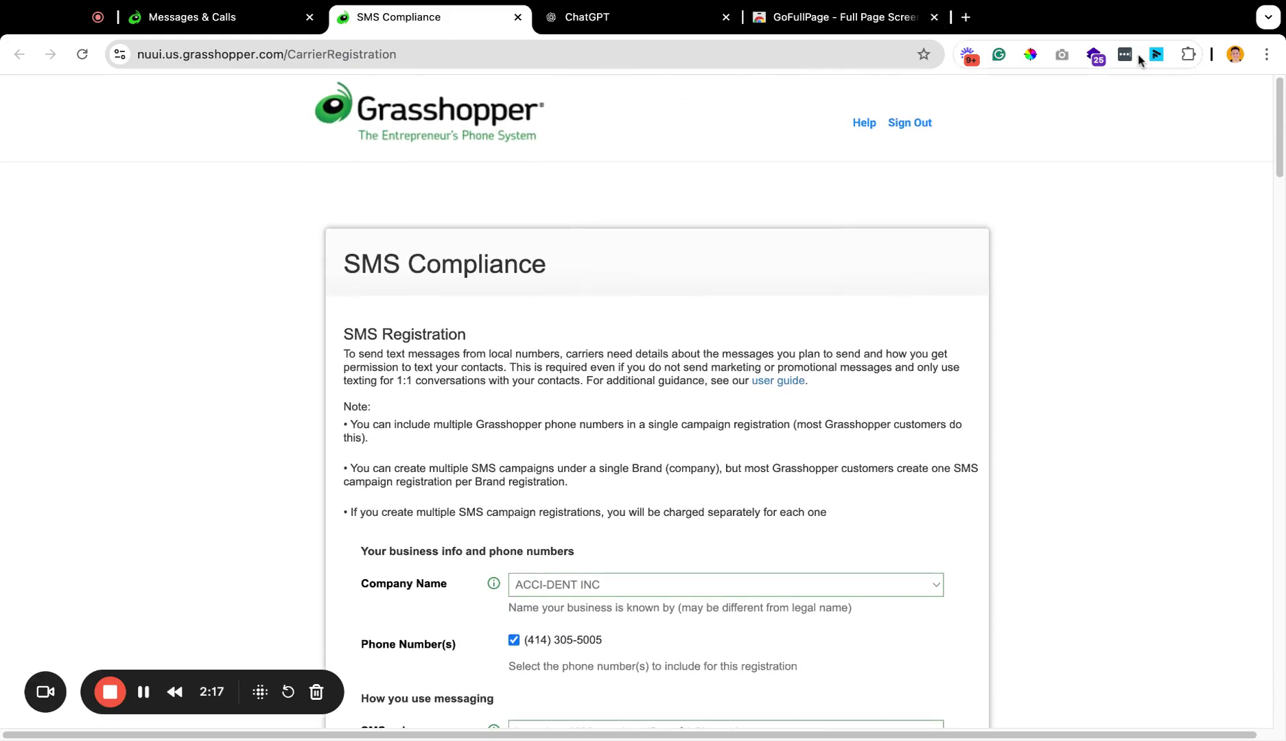
Take a full-page GoFullPage capture of the SMS Compliance registration form.
left_click(1061, 55)
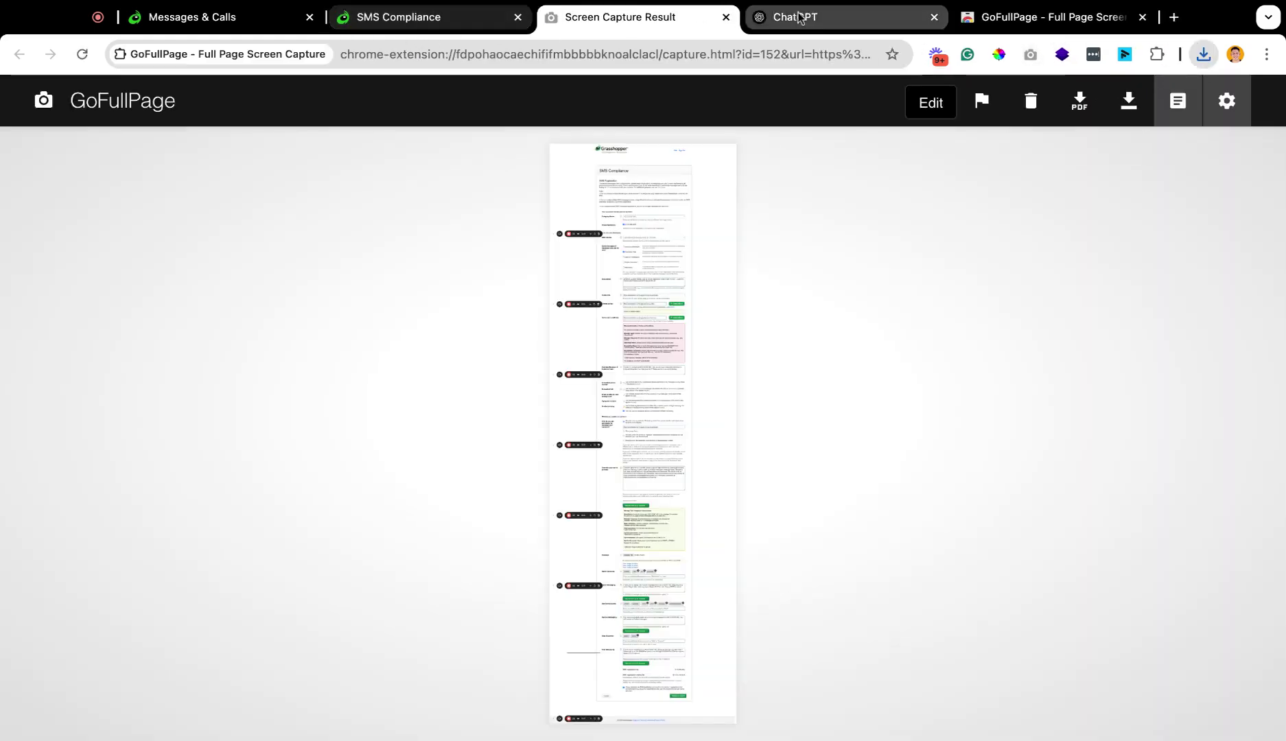
Attach a third screenshot and send the prompt asking for detailed edits in every box.
left_click(810, 21)
left_click(450, 480)
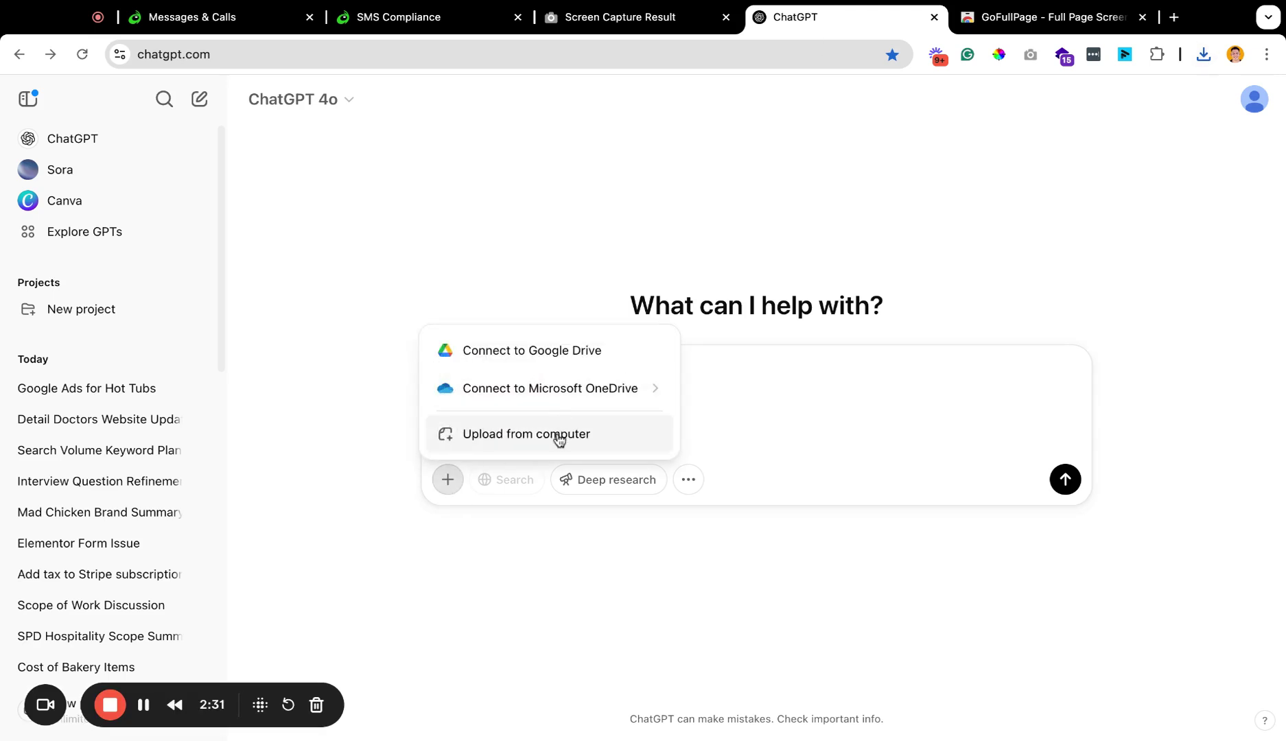
left_click(483, 434)
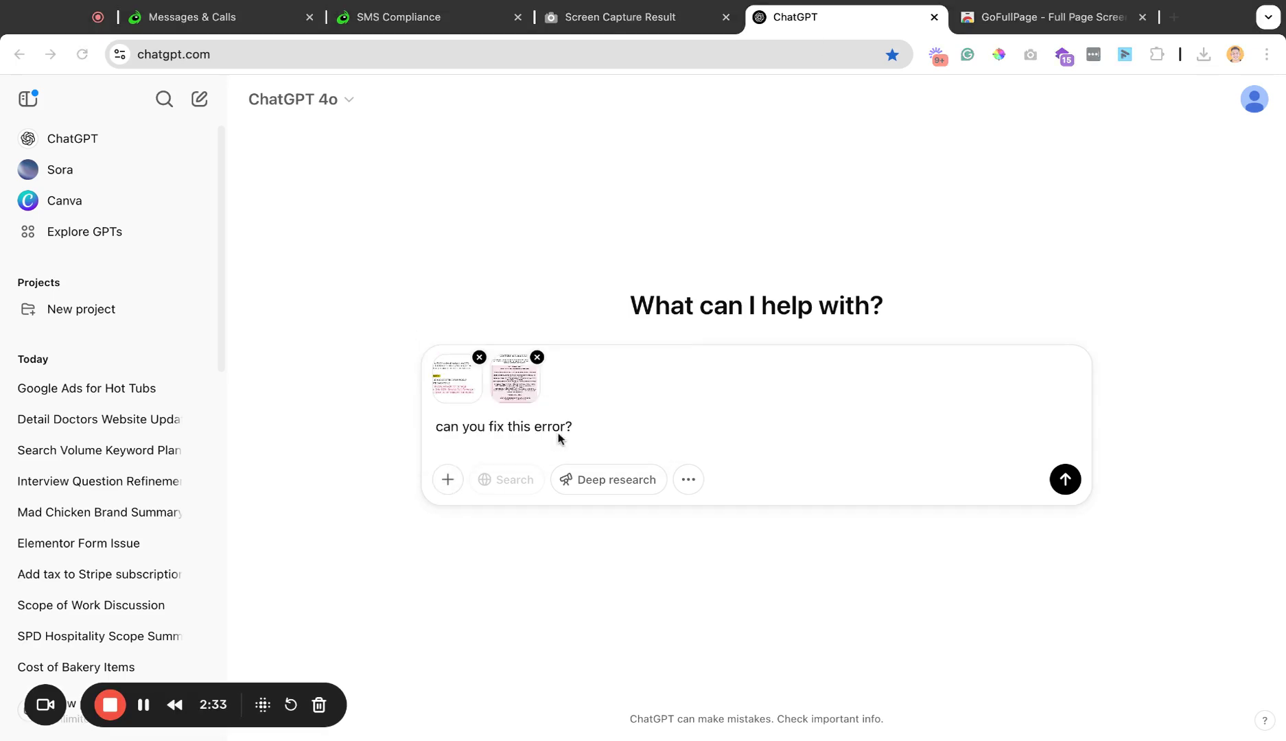
key("Return")
key("BackSpace")
type("please - p")
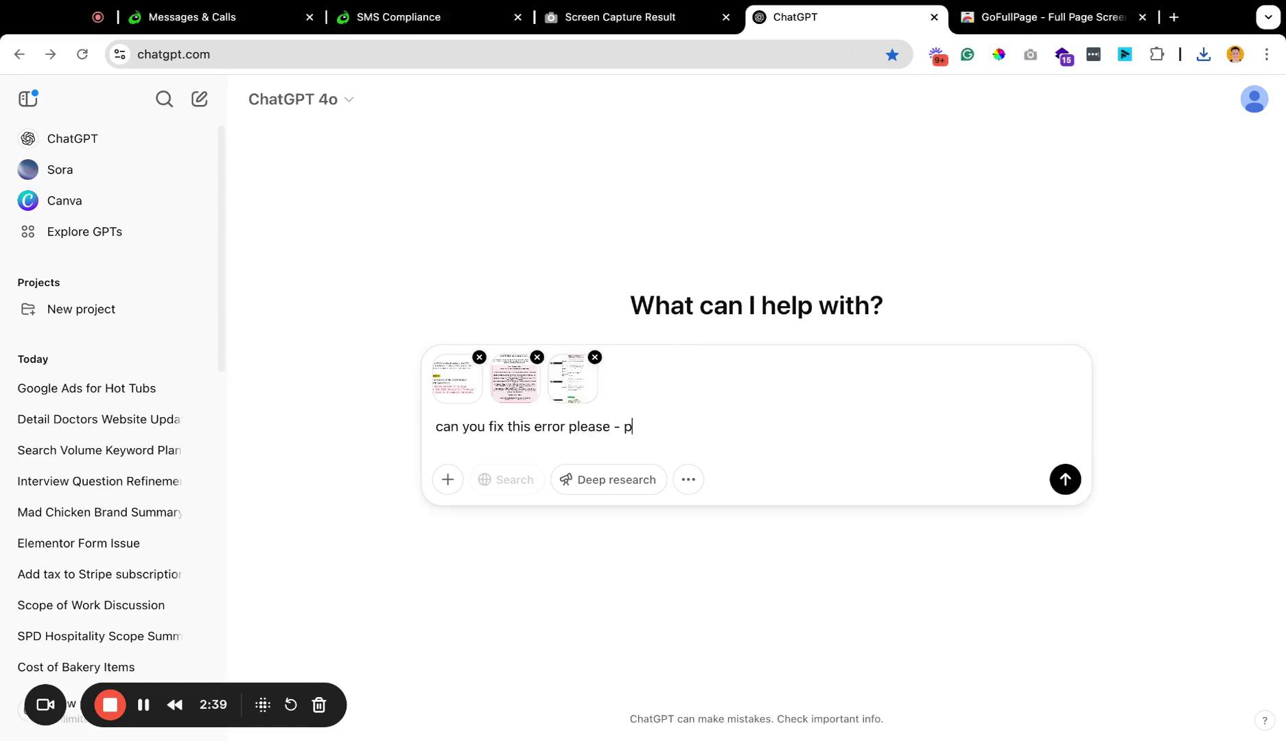
type("detailed in every")
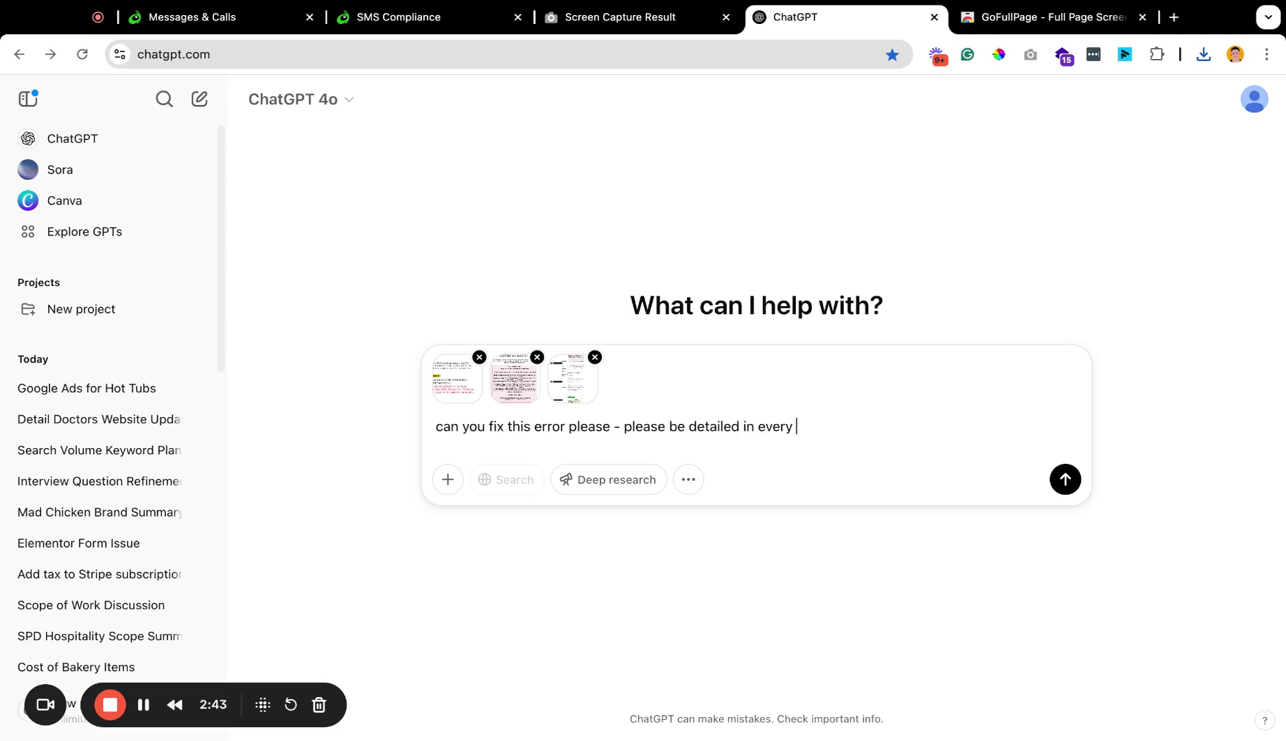
type(" box that I need to edit and reshare to be")
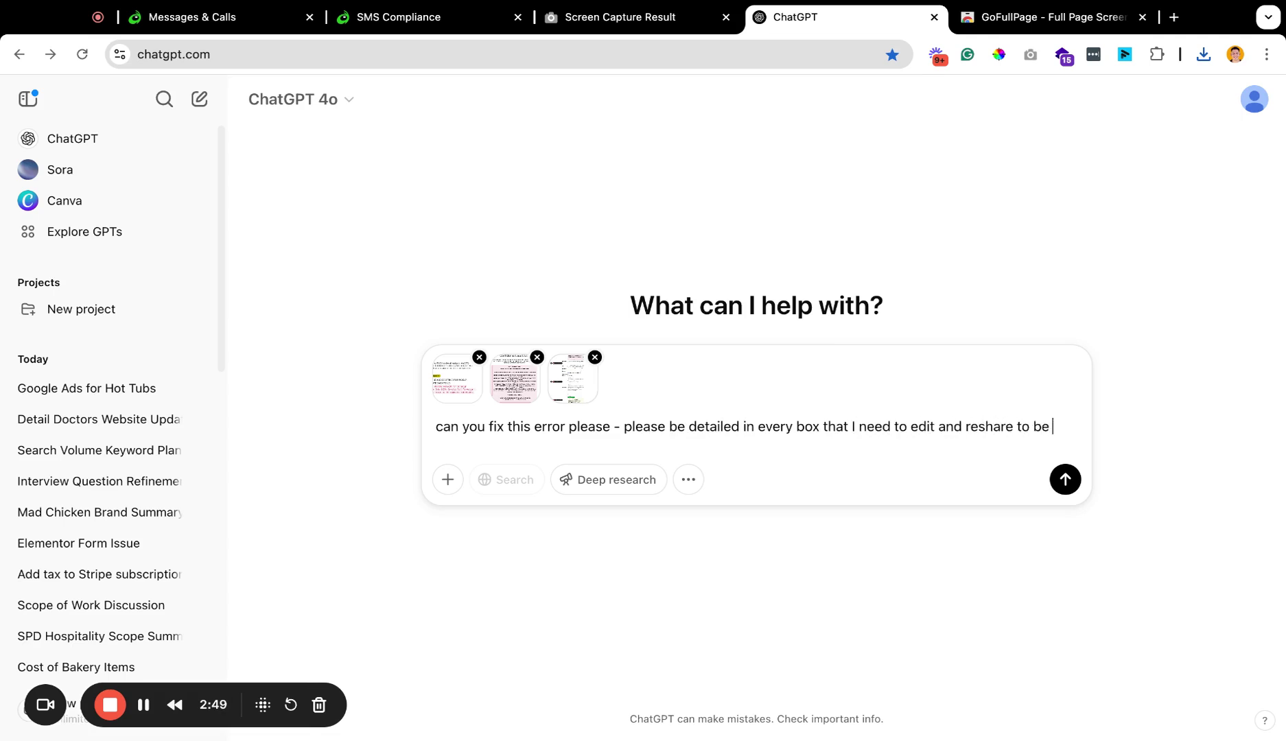
type("complin")
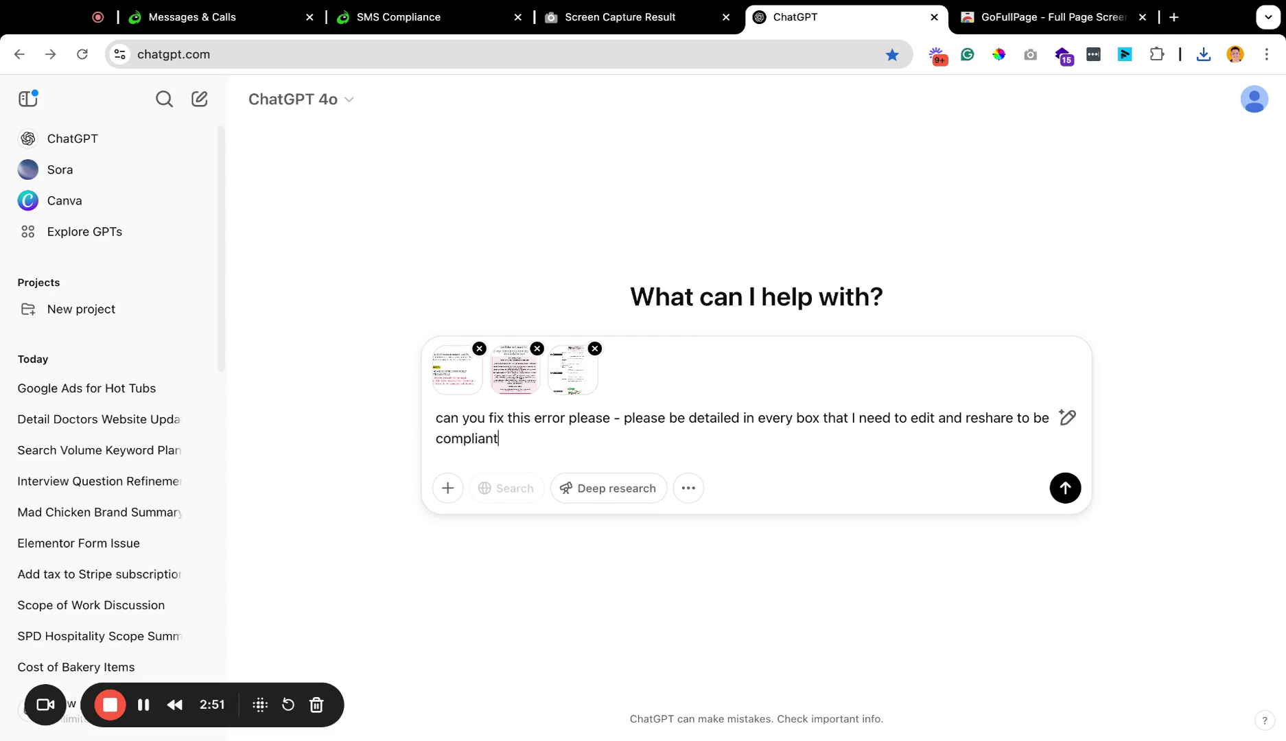
key("Return")
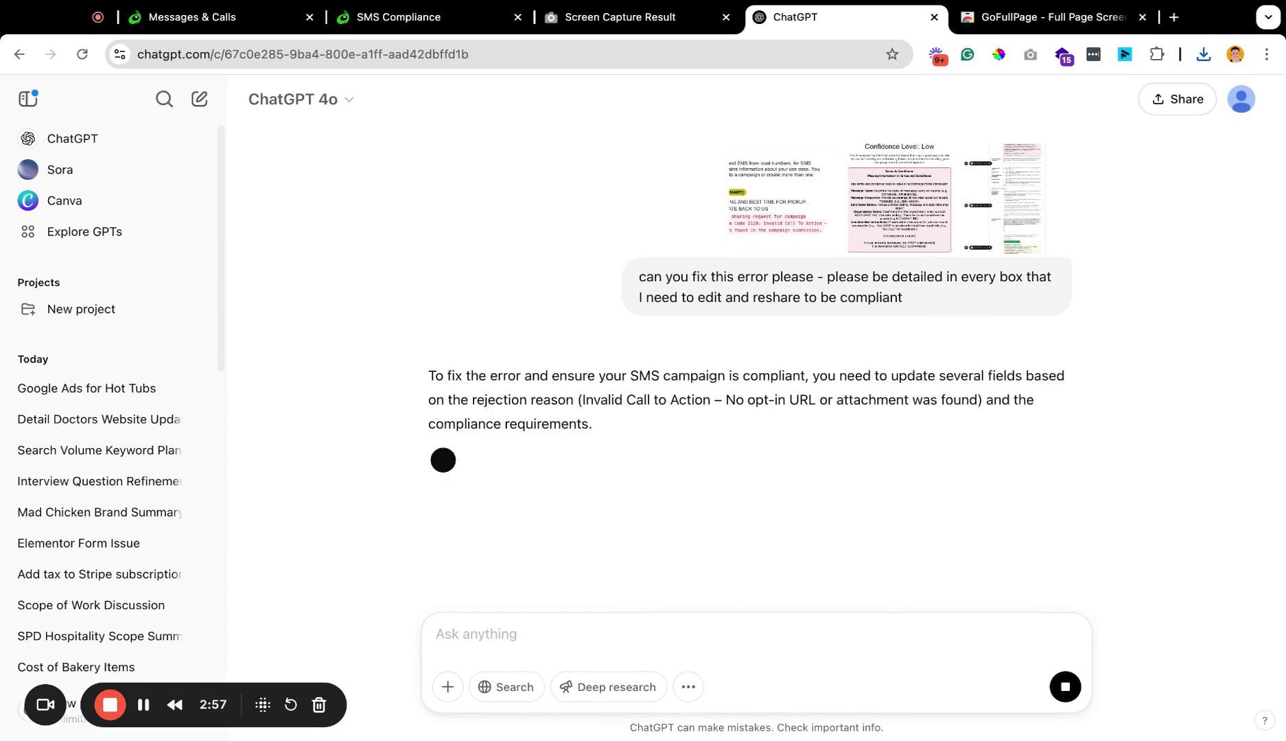
Read through ChatGPT's reply about the Invalid Call to Action rejection.
left_click_drag(793, 381, 574, 401)
left_click(793, 380)
scroll(755, 411, "down", 2)
scroll(716, 499, "down", 1)
scroll(727, 514, "down", 1)
Copy the registered business phone number from the Grasshopper form.
left_click(439, 21)
scroll(677, 459, "down", 7)
scroll(639, 397, "up", 3)
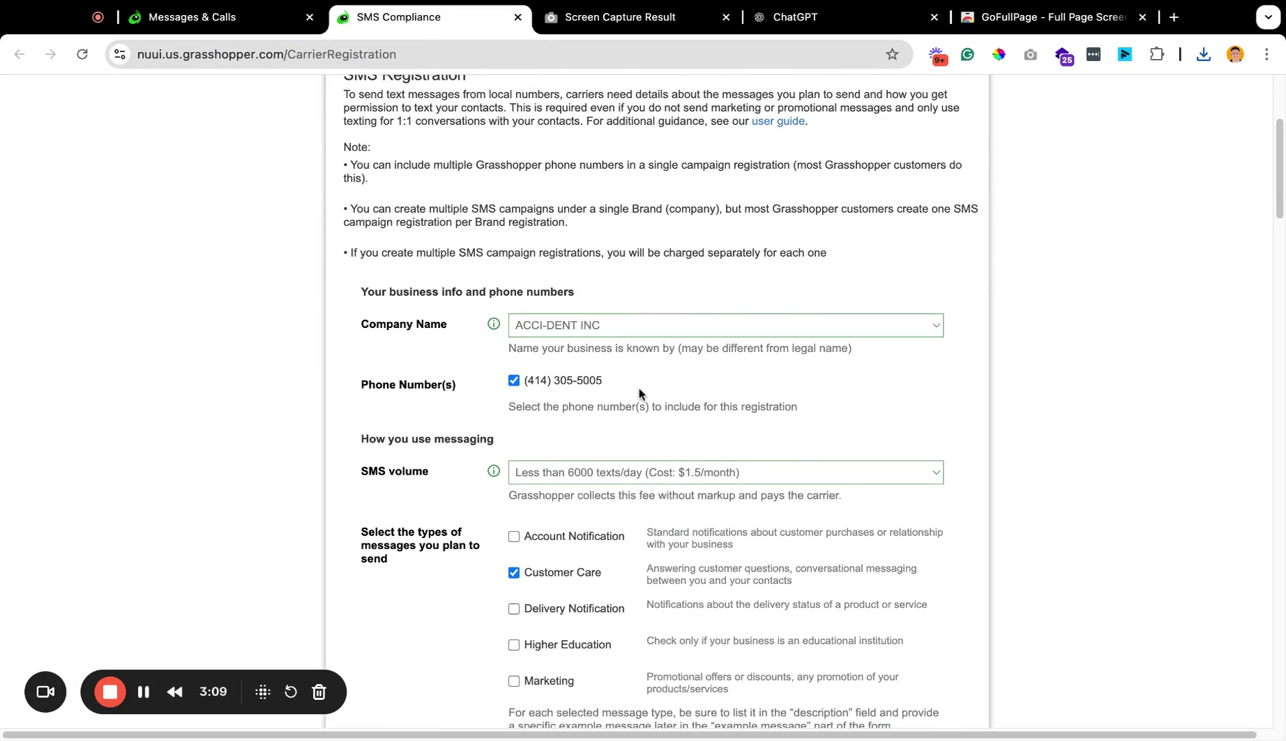
triple_click(639, 394)
key("super+c")
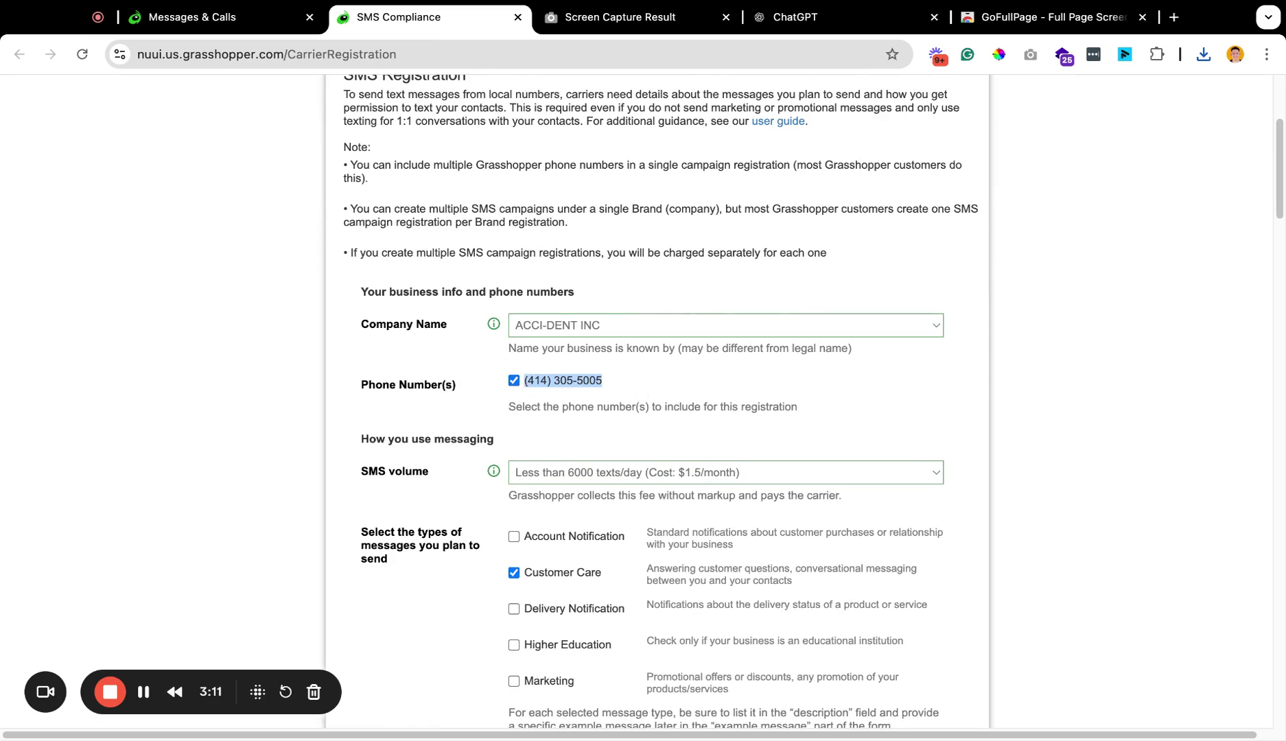
Send ChatGPT the phone number and opt-in page link, then bring up the Contact Accidentwi page.
left_click(795, 16)
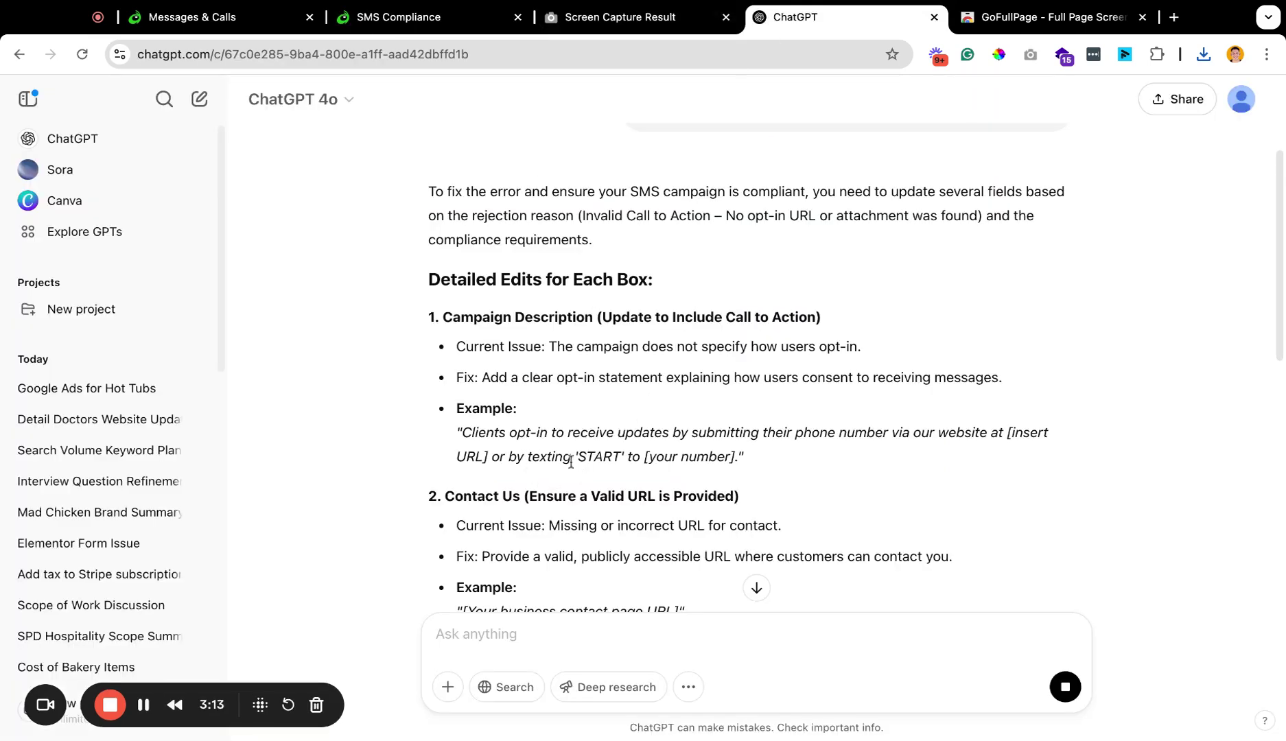
left_click_drag(650, 457, 732, 456)
left_click(647, 458)
left_click(768, 649)
key("super+v")
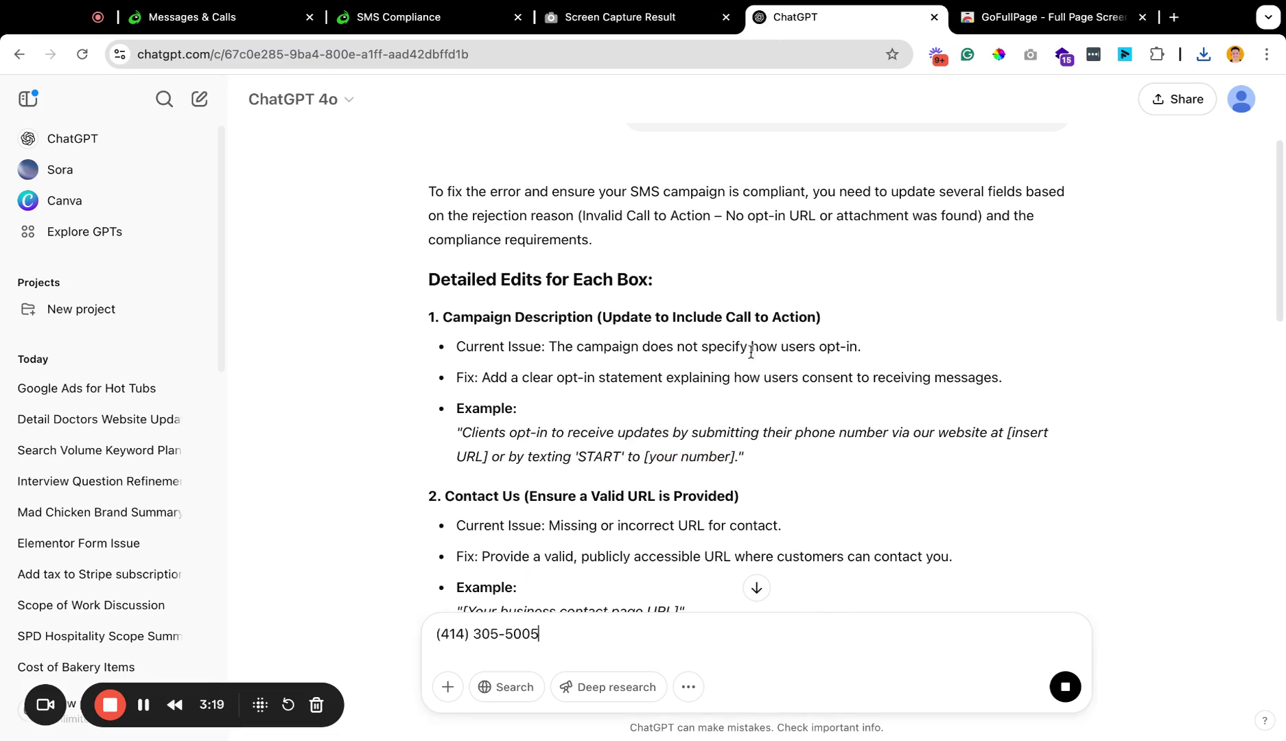
left_click(143, 705)
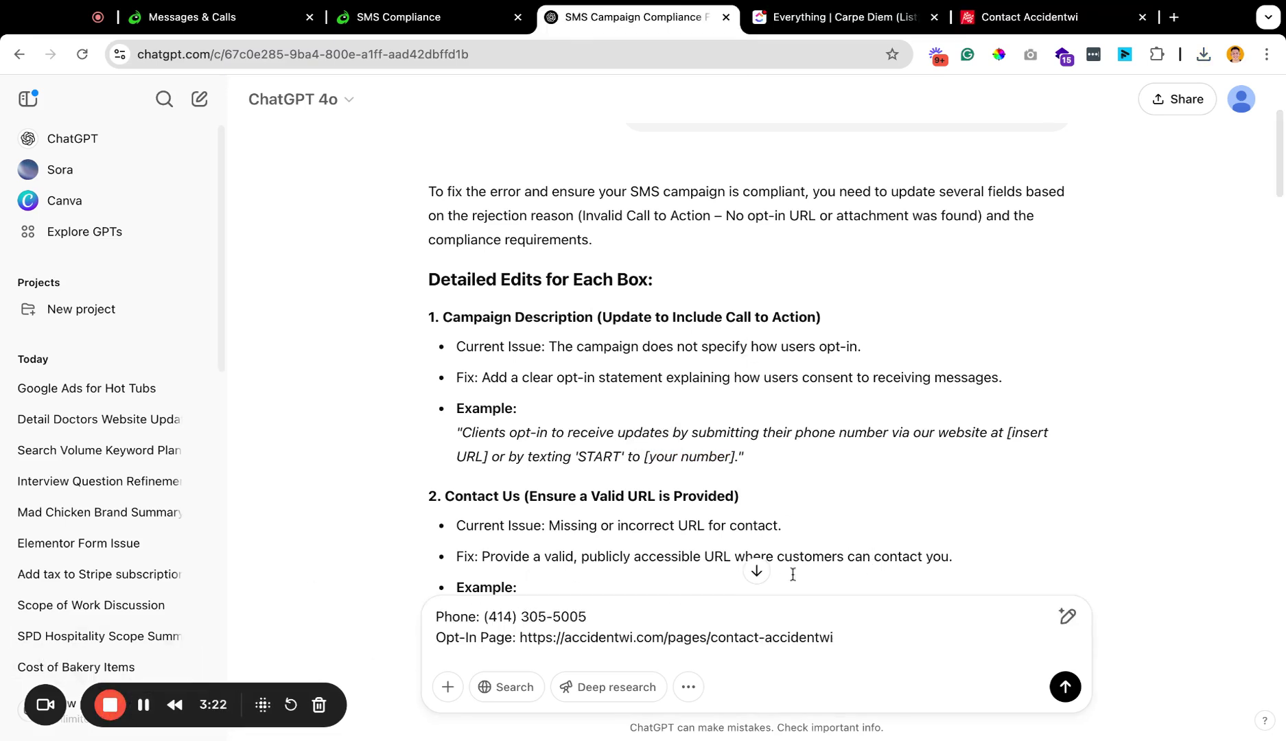
left_click(463, 618, "shift")
left_click(615, 619)
left_click_drag(607, 637, 550, 637)
left_click(550, 637)
key("Return")
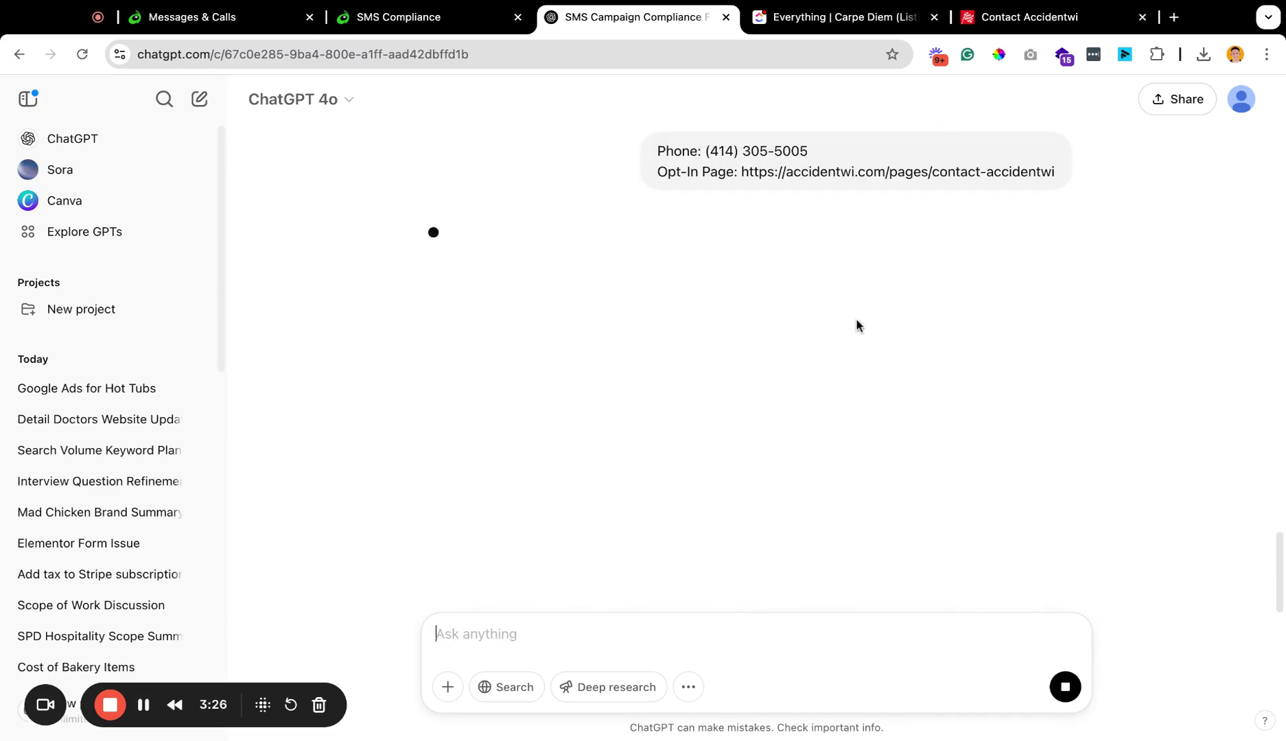
left_click_drag(1016, 18, 851, 19)
scroll(605, 283, "down", 3)
triple_click(363, 419)
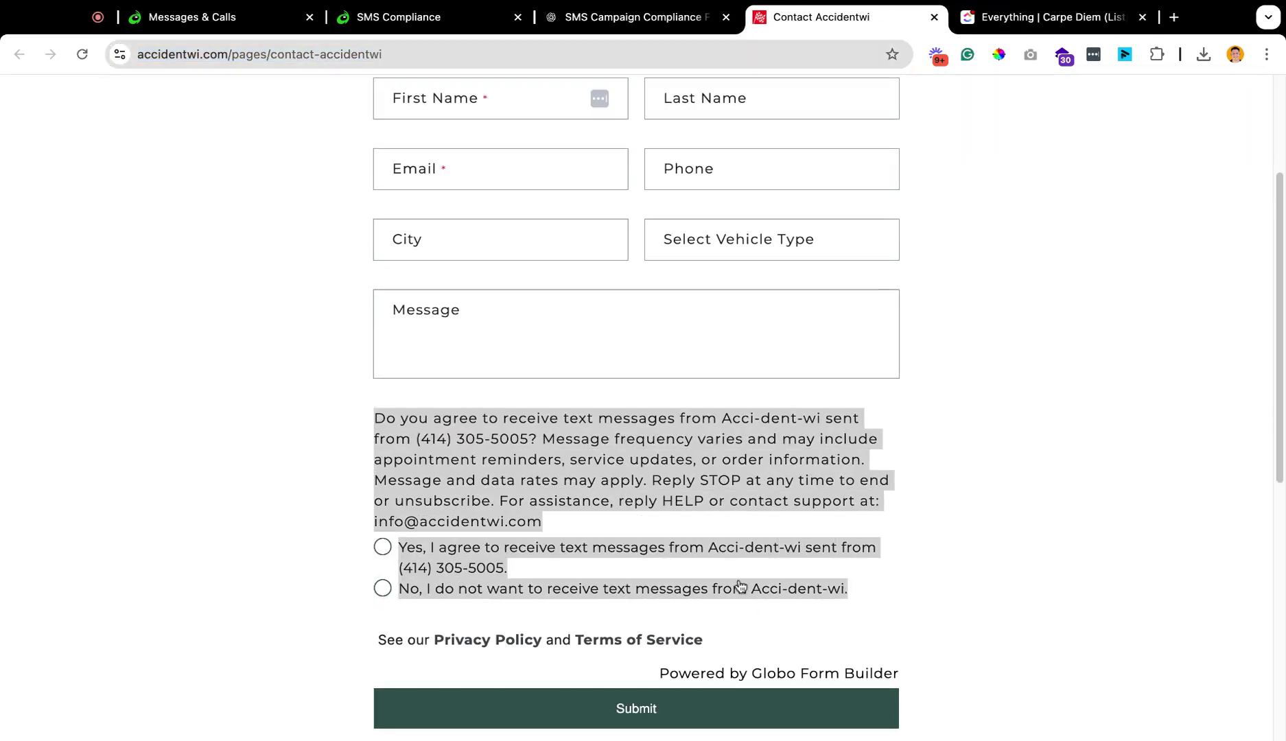
scroll(740, 583, "up", 5)
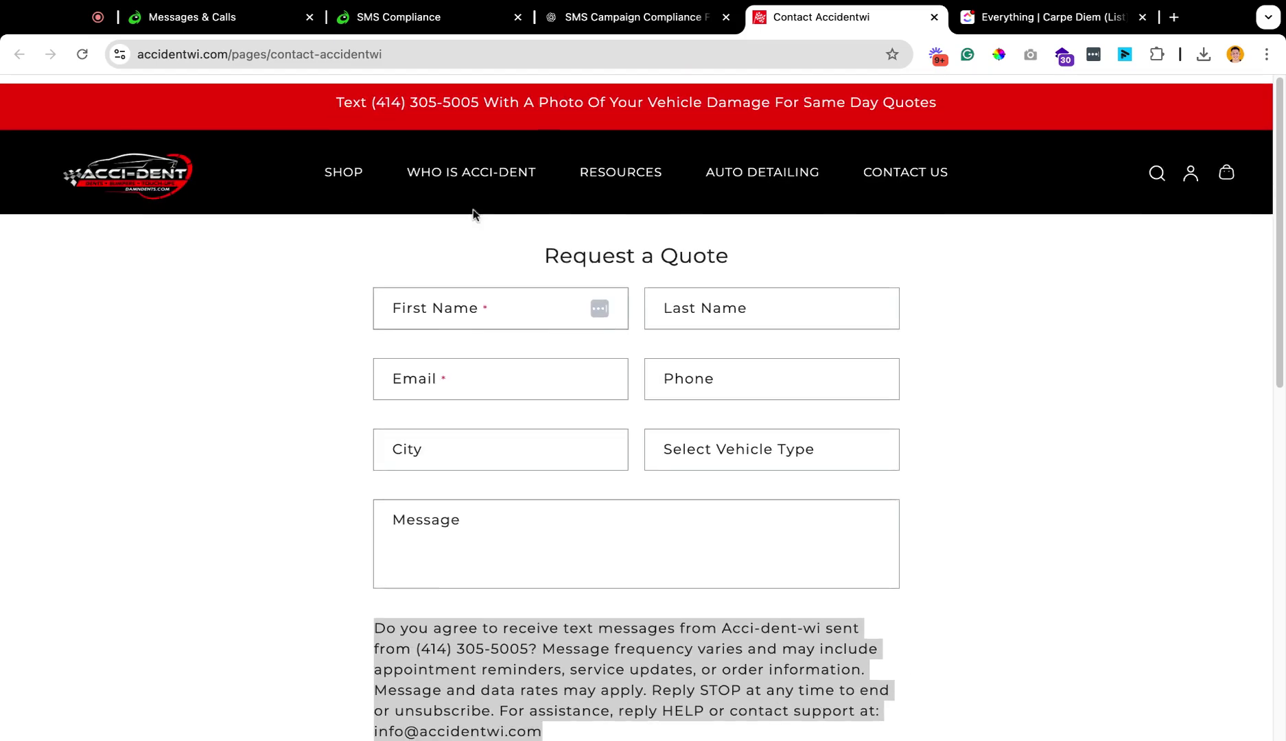
left_click(448, 52)
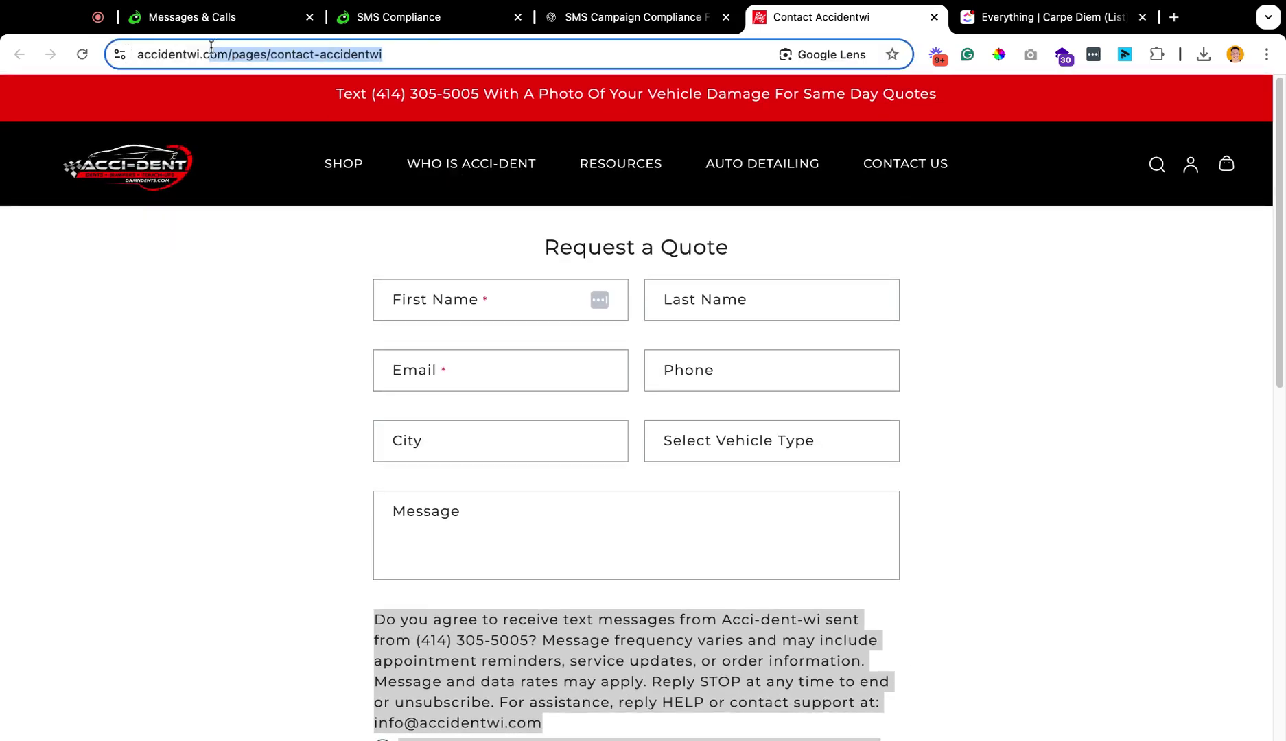
left_click(268, 243)
left_click(440, 51)
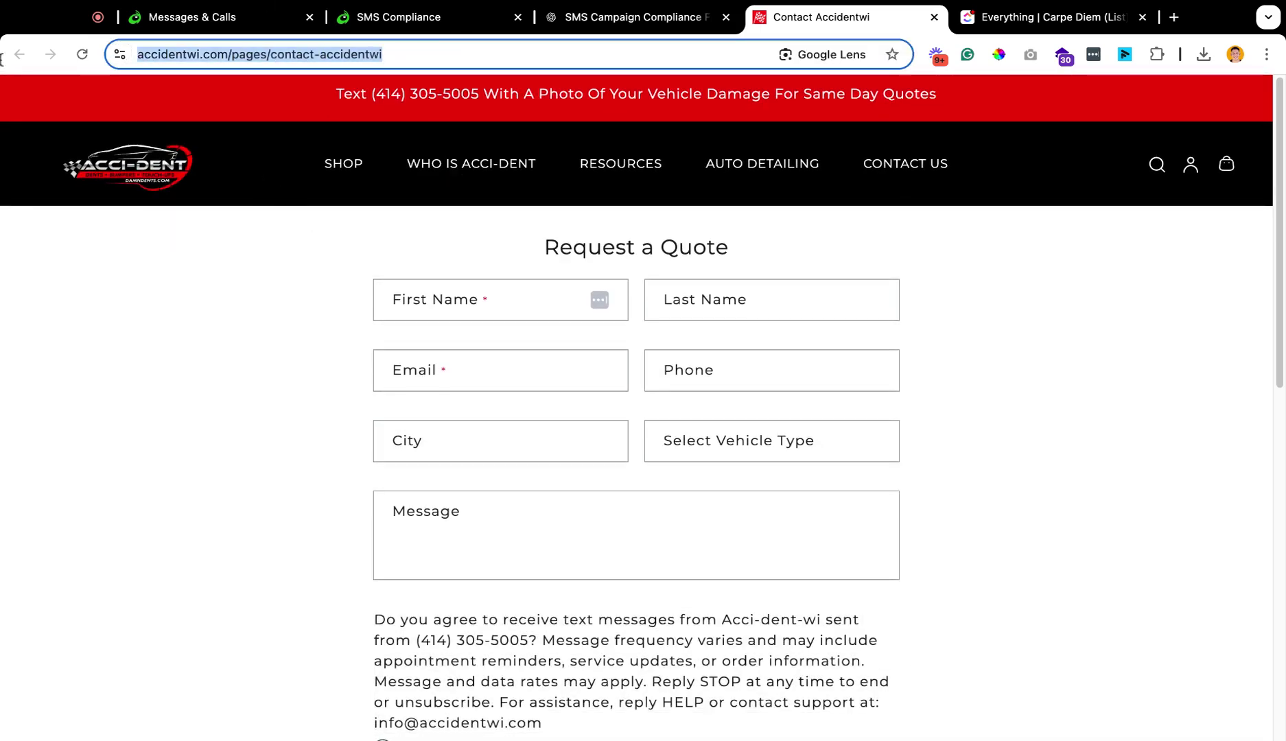
scroll(364, 374, "down", 2)
scroll(364, 374, "up", 2)
triple_click(537, 236)
left_click(796, 239)
scroll(792, 253, "down", 3)
scroll(394, 433, "down", 1)
triple_click(356, 425)
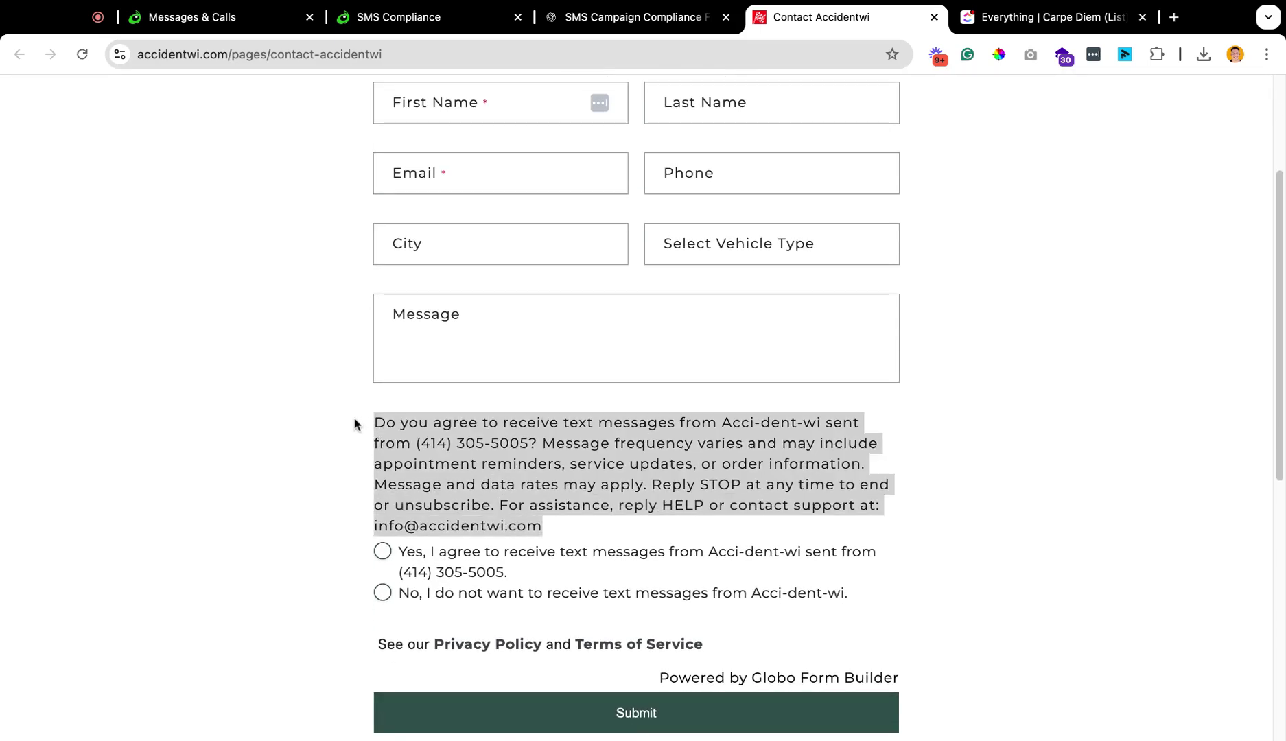
key("shift+Down")
key("shift+Down")
key("shift+Up")
key("shift+Up")
scroll(563, 281, "up", 2)
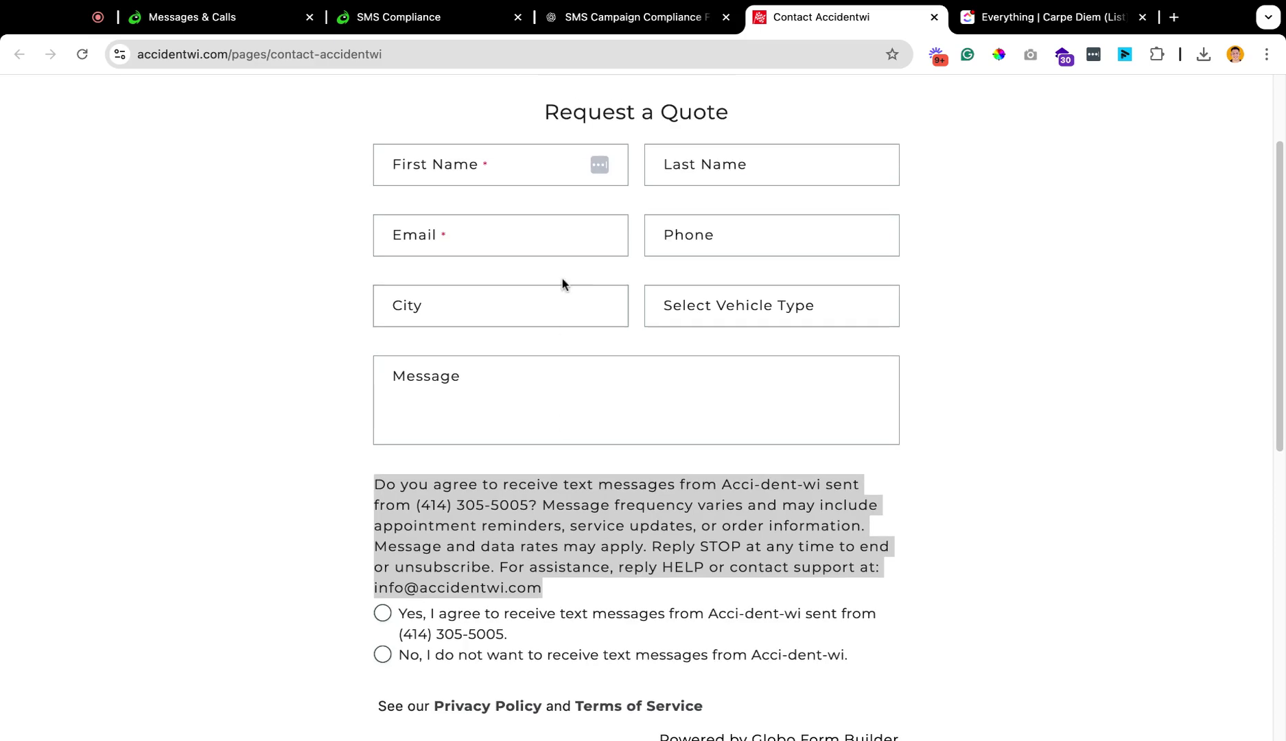
left_click(729, 241)
left_click(525, 160)
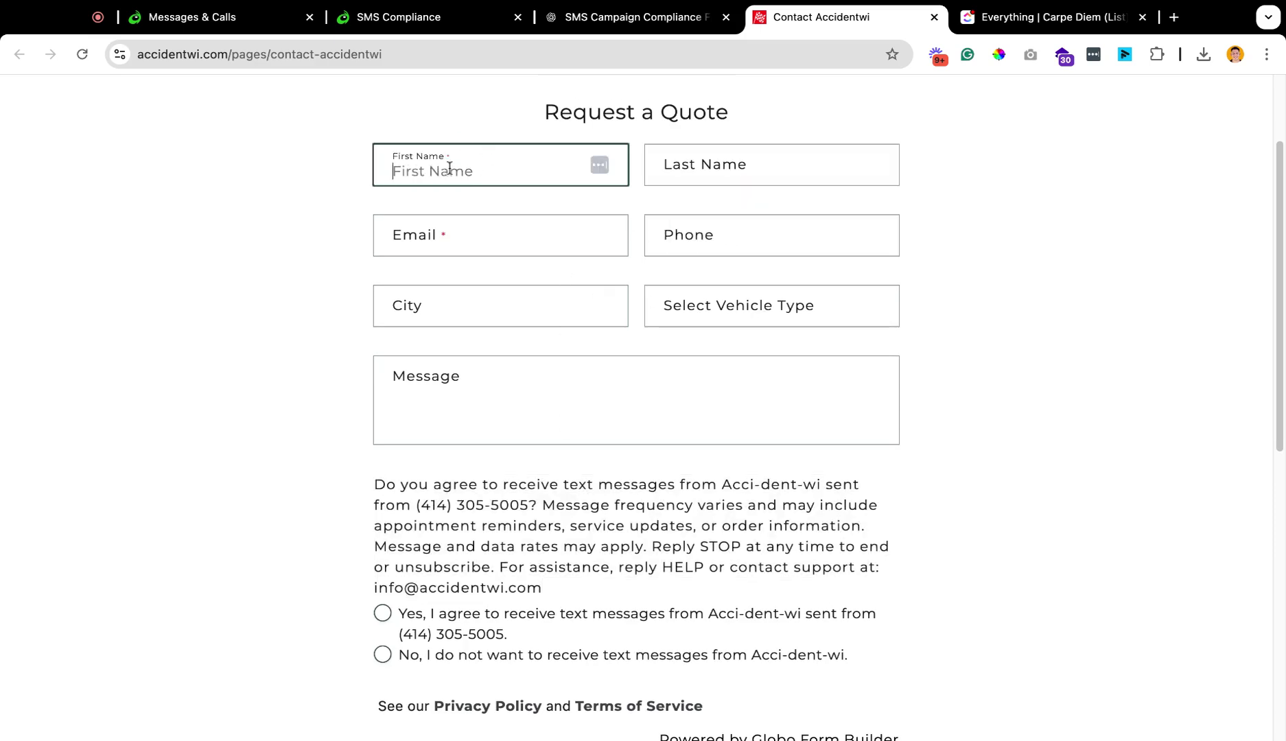
left_click(367, 221)
scroll(483, 167, "up", 5)
scroll(492, 157, "down", 5)
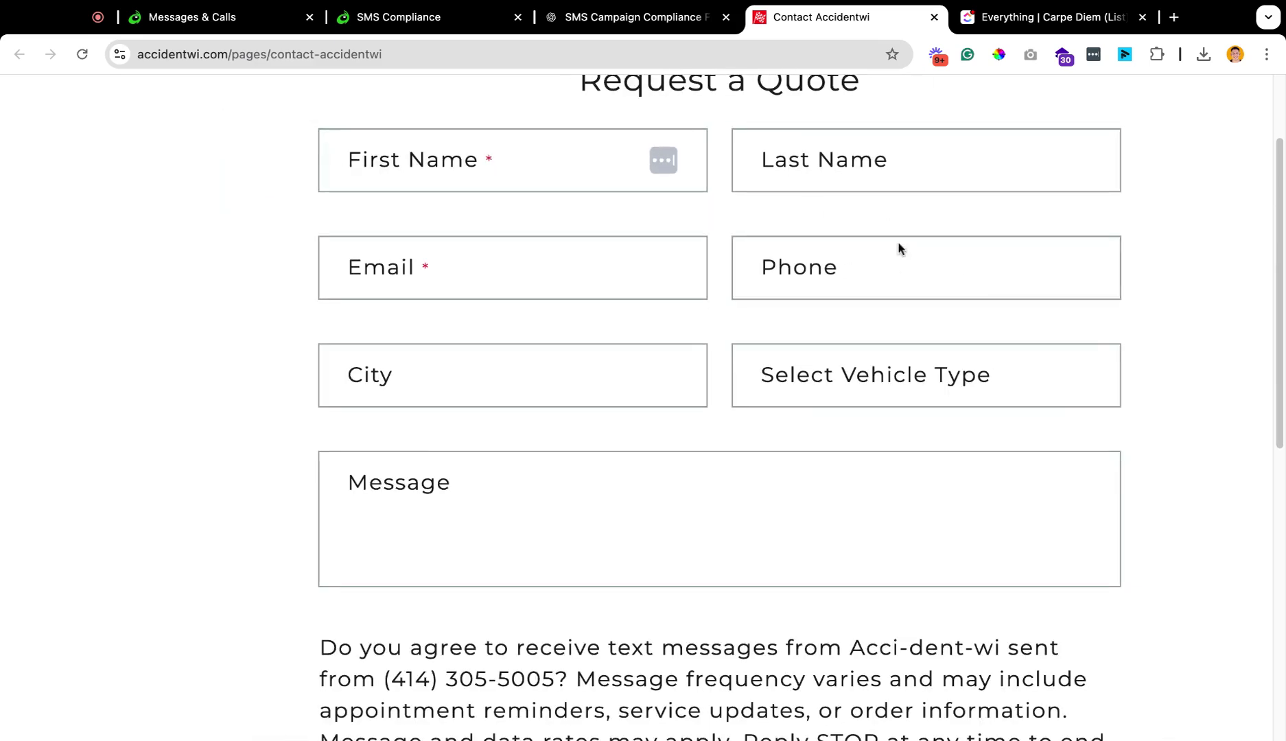
scroll(897, 240, "down", 3)
scroll(896, 241, "down", 5)
scroll(516, 323, "down", 2)
left_click_drag(408, 334, 830, 430)
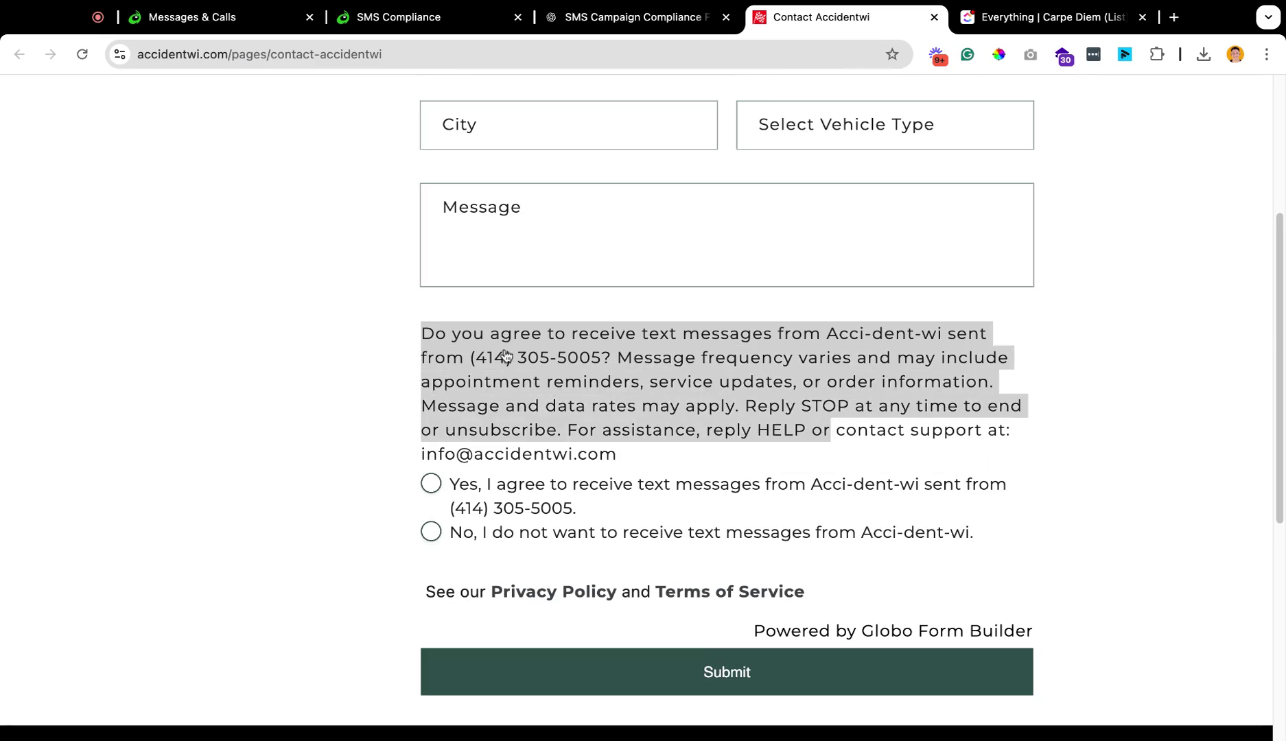
scroll(542, 442, "down", 1)
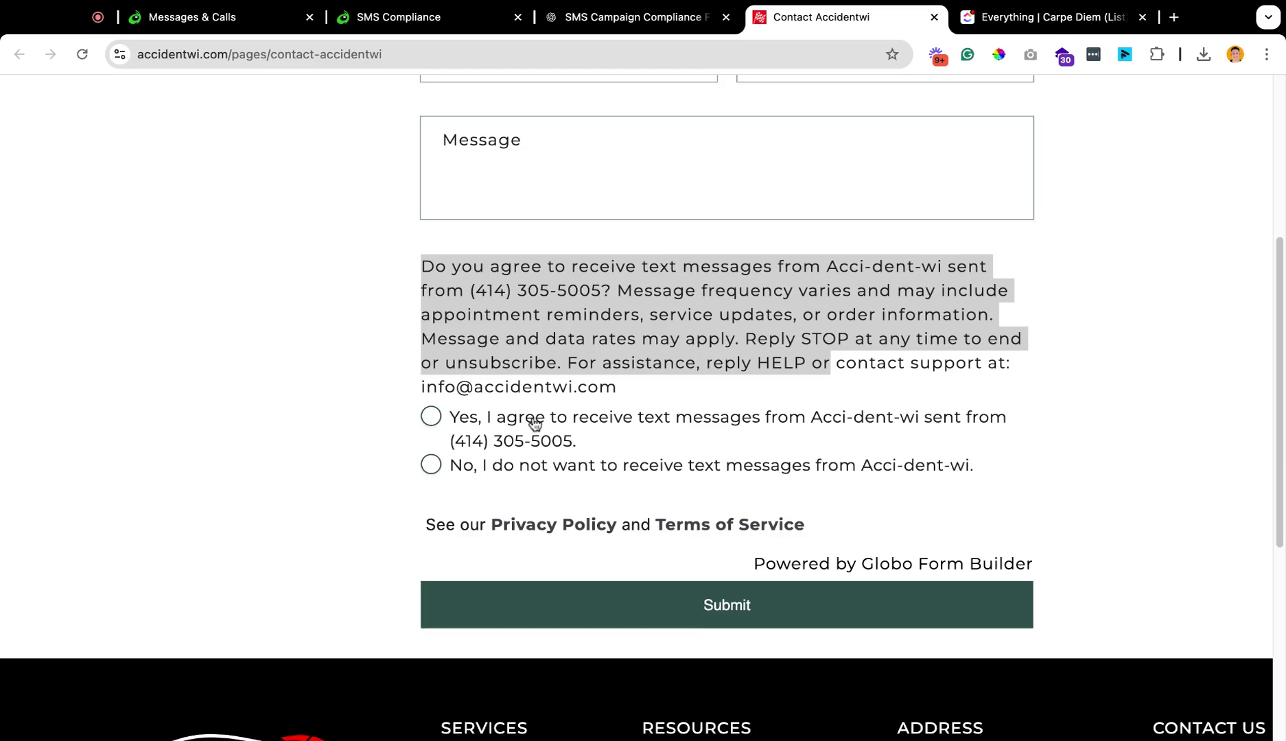
scroll(535, 423, "down", 2)
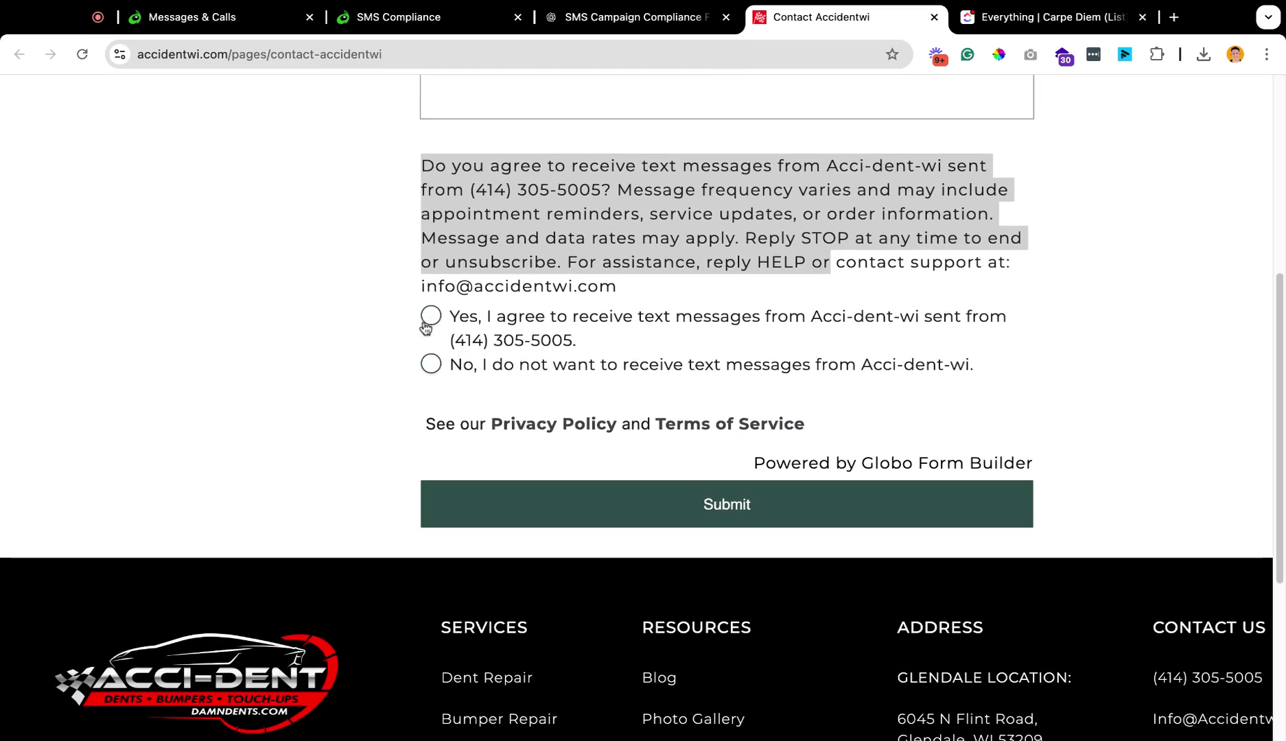
left_click_drag(615, 431, 835, 433)
Open the Acci-Dent Privacy Policy page from the links below the quote form.
left_click(836, 433)
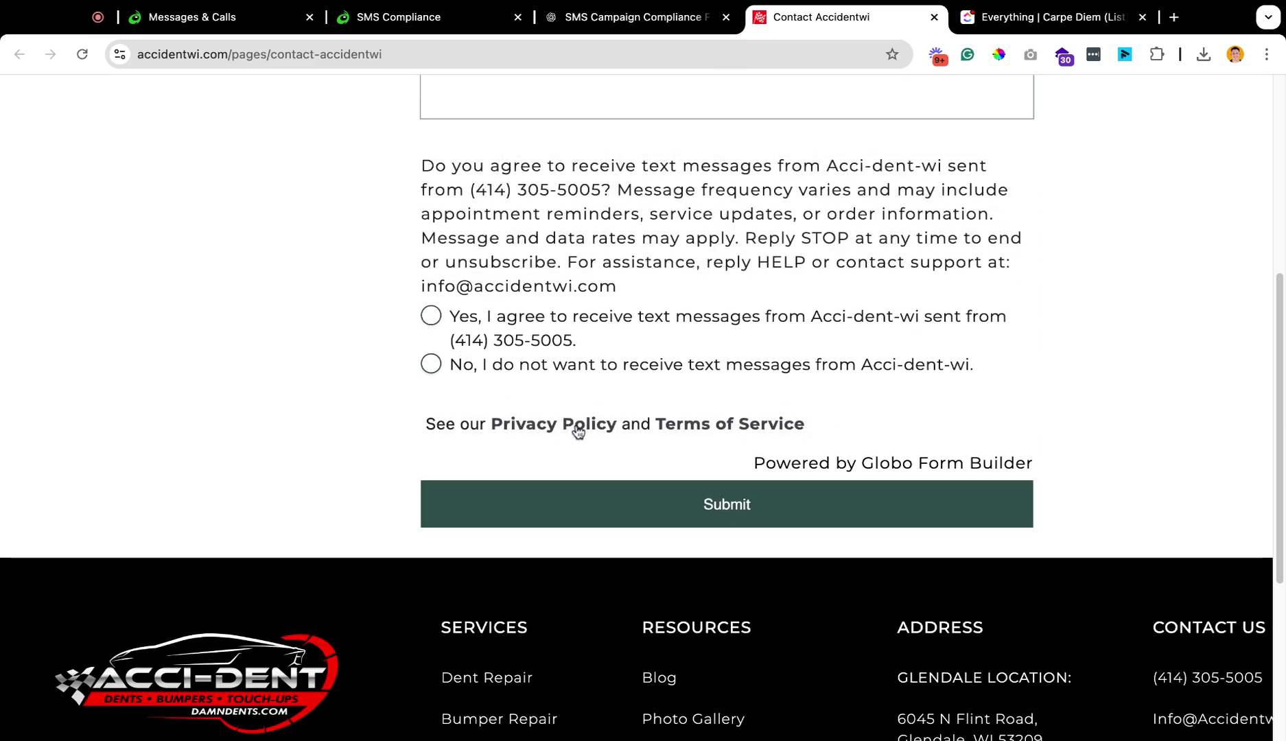
left_click(534, 454)
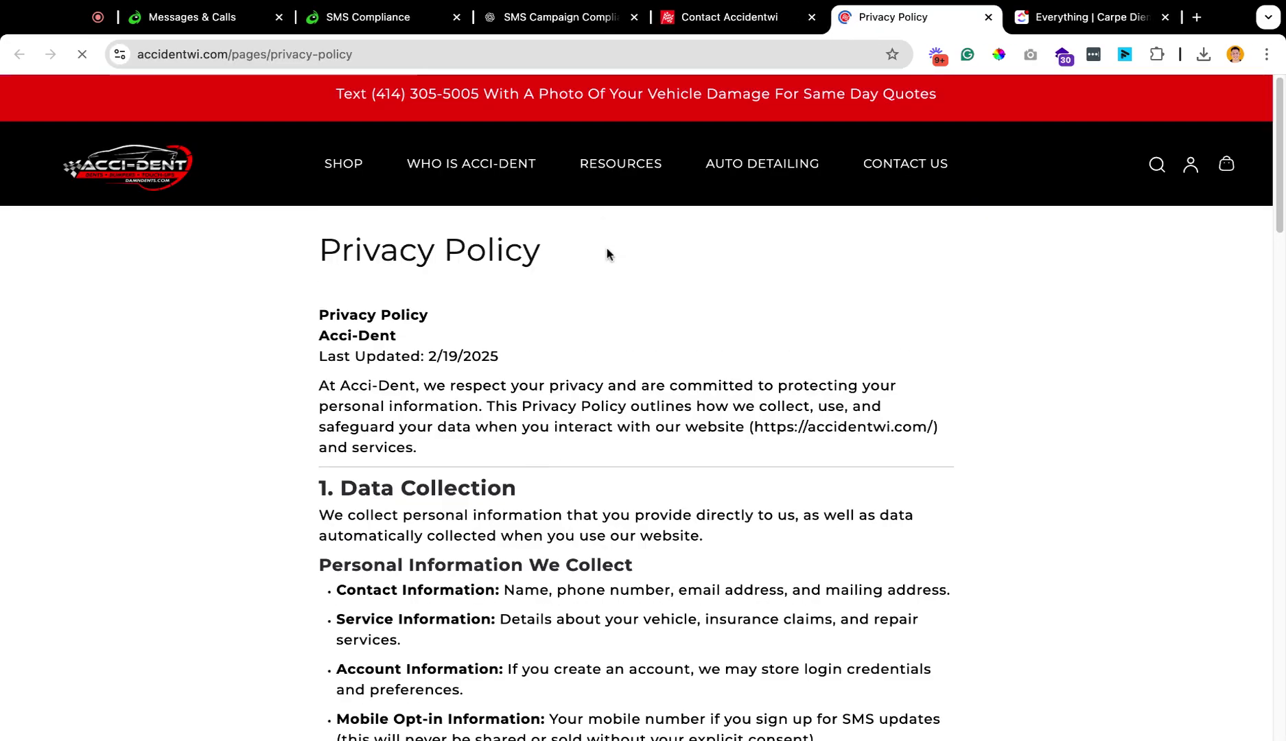
scroll(638, 350, "down", 1)
Open the Terms of Service page and review it, selecting the company name Acci-Dent Inc.
left_click(747, 27)
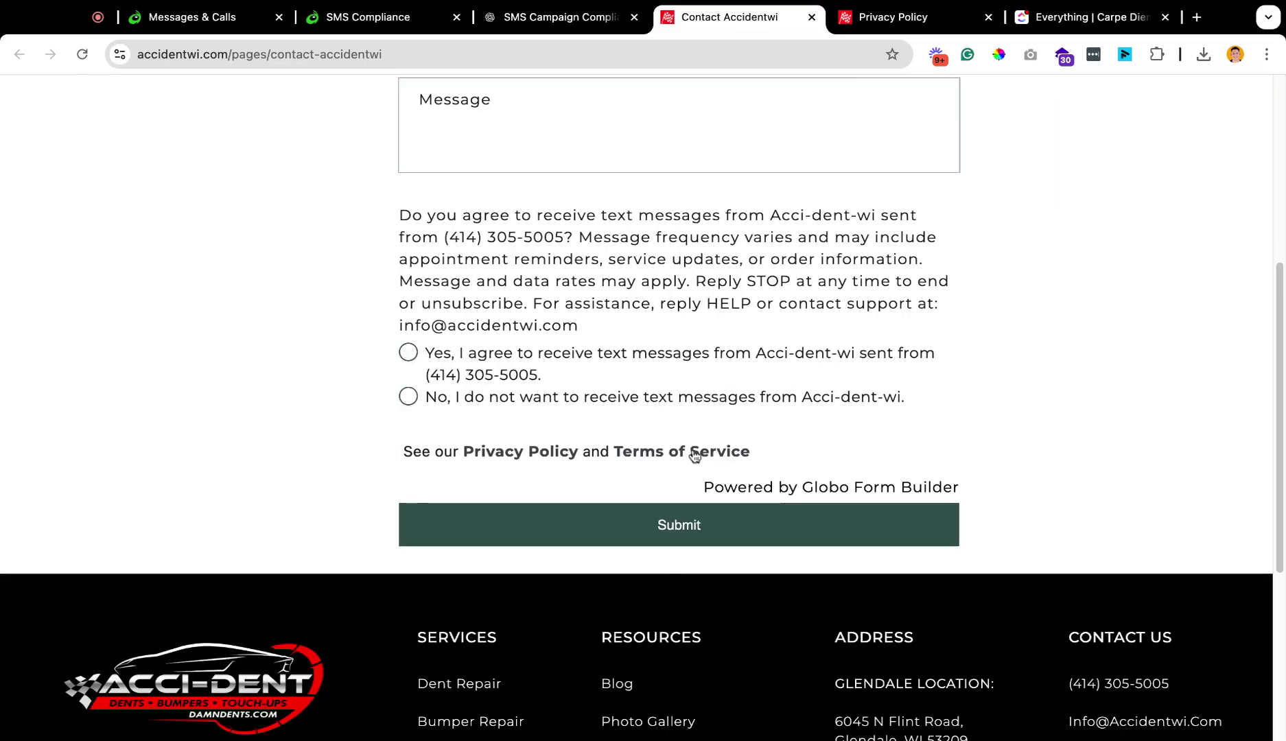
left_click(693, 453)
scroll(789, 392, "down", 15)
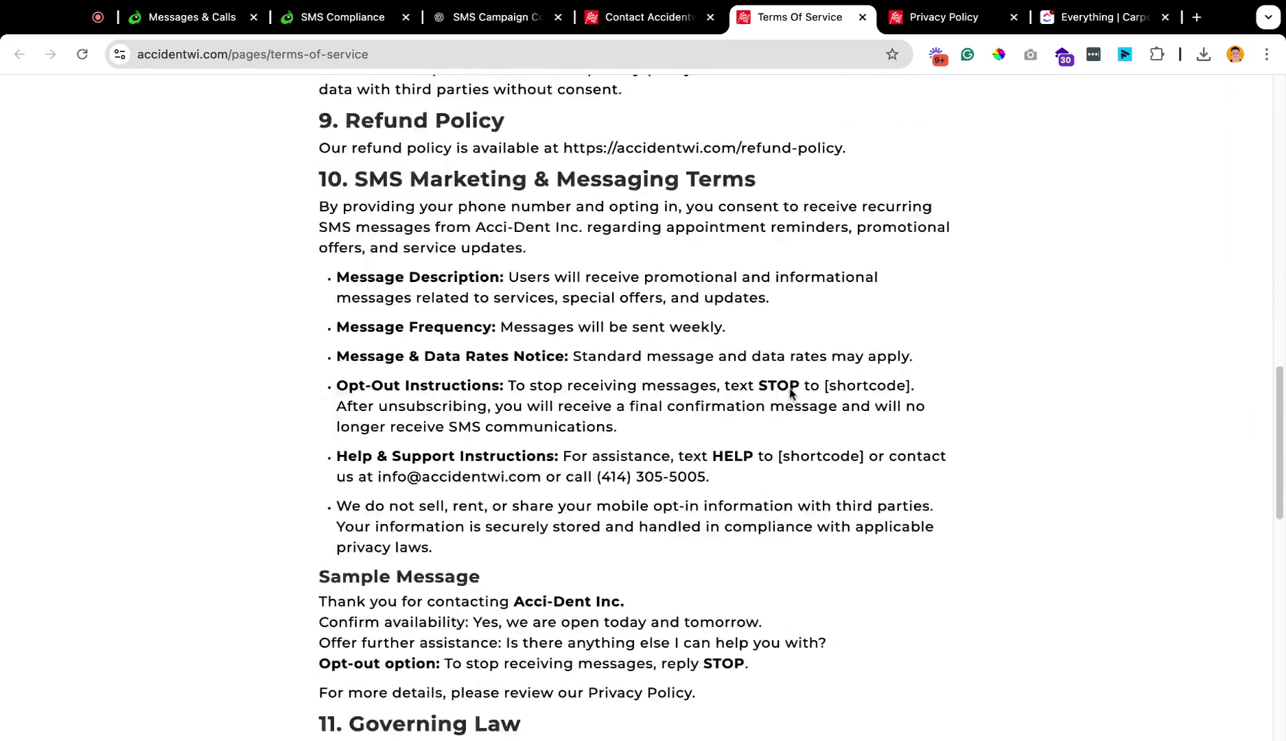
scroll(789, 393, "up", 15)
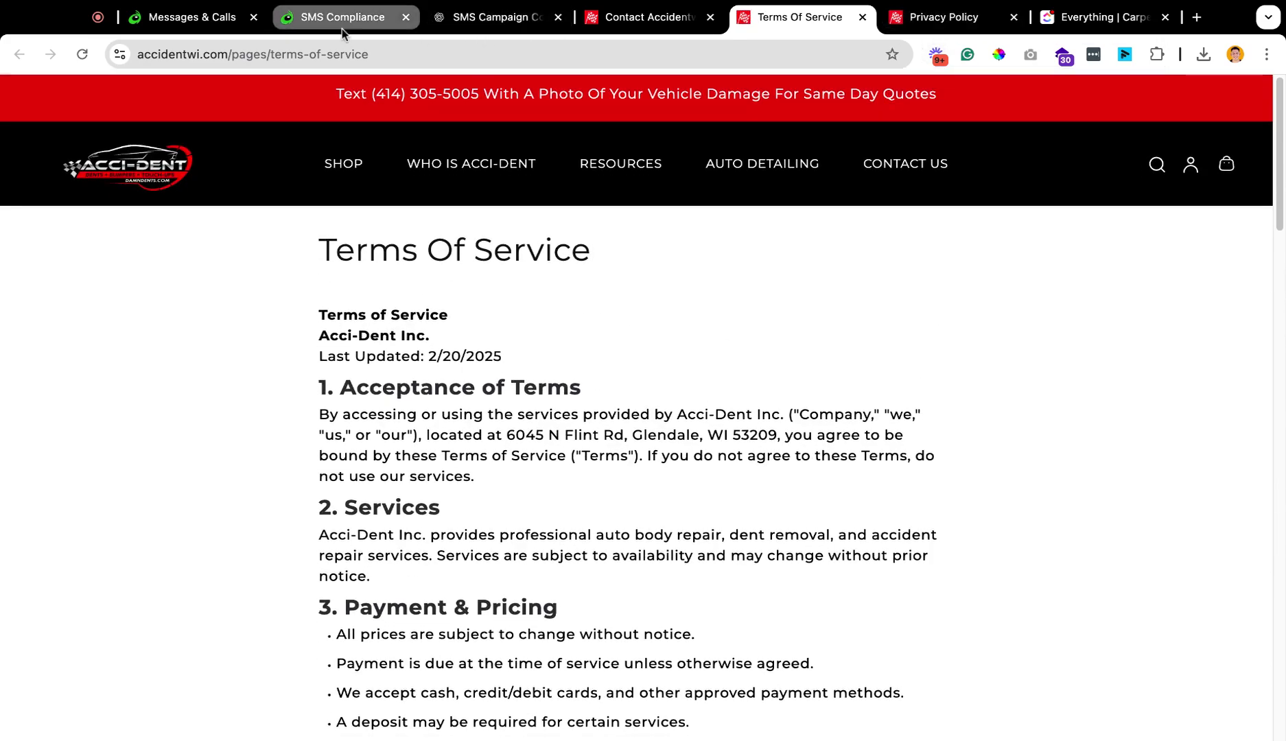
scroll(588, 351, "down", 15)
scroll(588, 352, "up", 14)
scroll(589, 351, "up", 1)
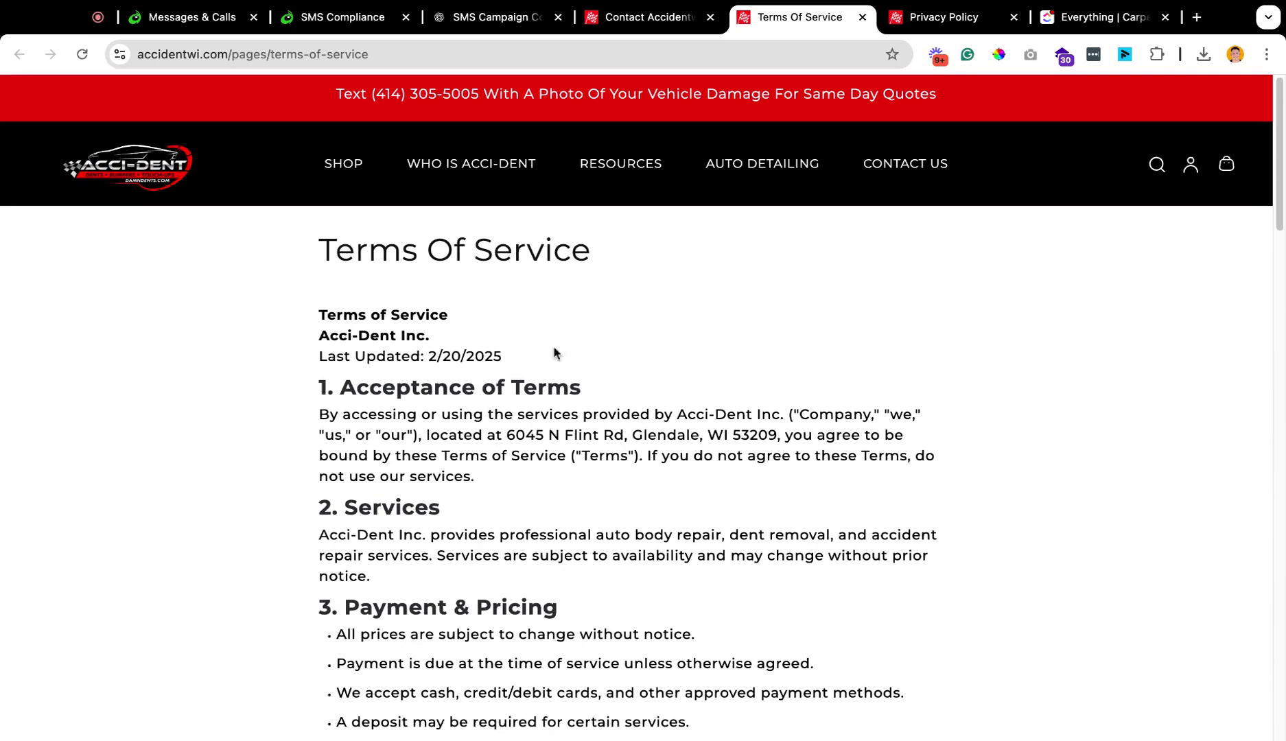
triple_click(303, 337)
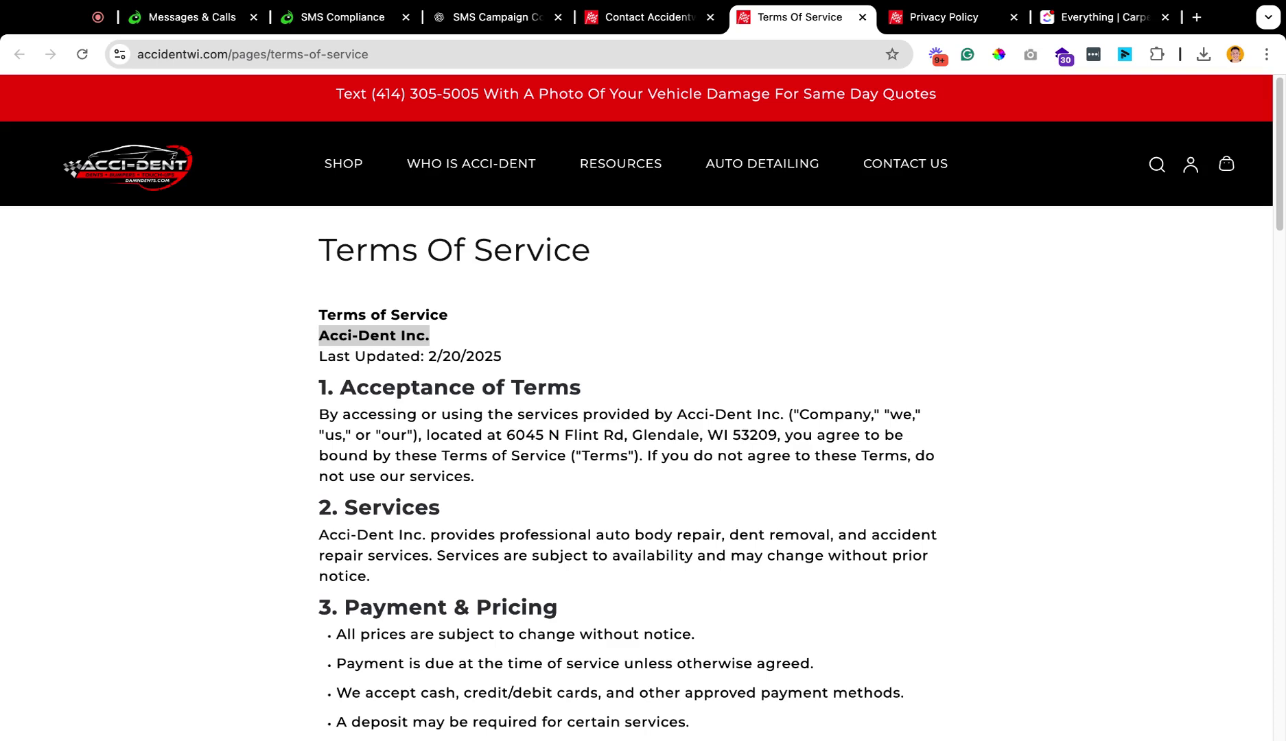
left_click(514, 19)
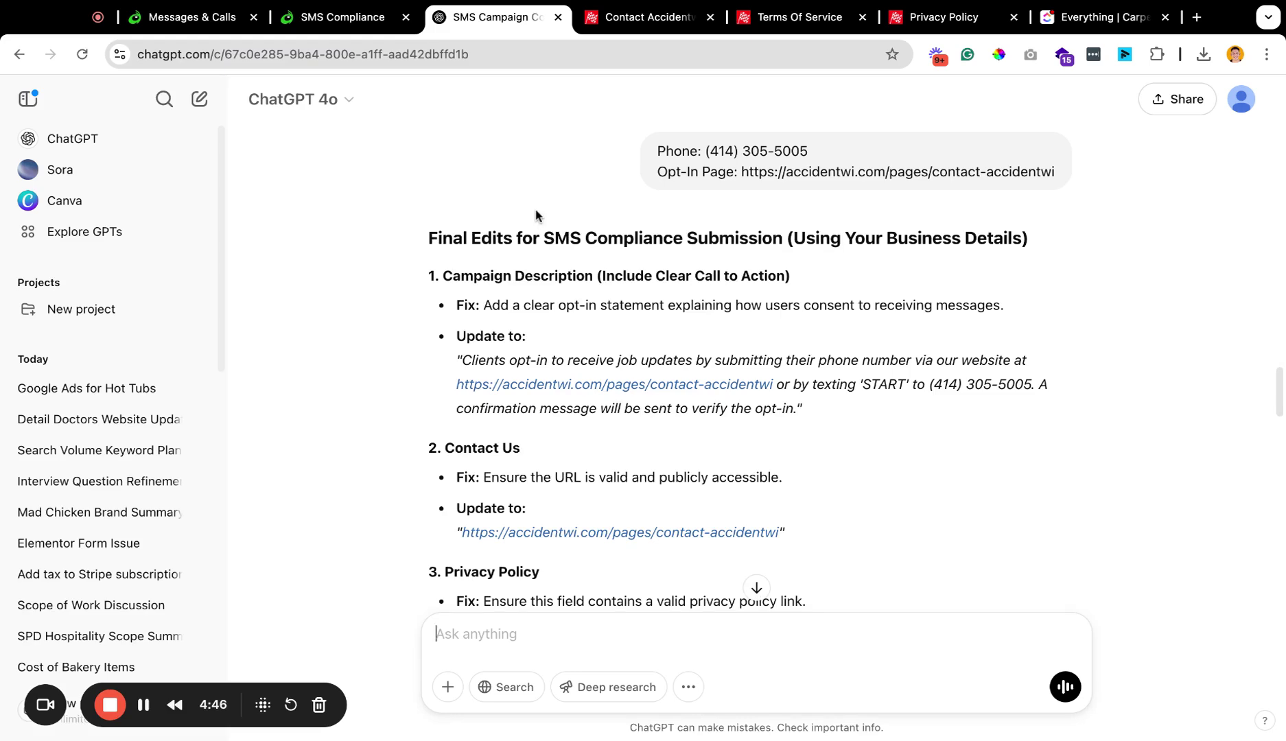
Select the suggested opt-in sentence under Campaign Description in ChatGPT's Final Edits.
scroll(638, 235, "down", 7)
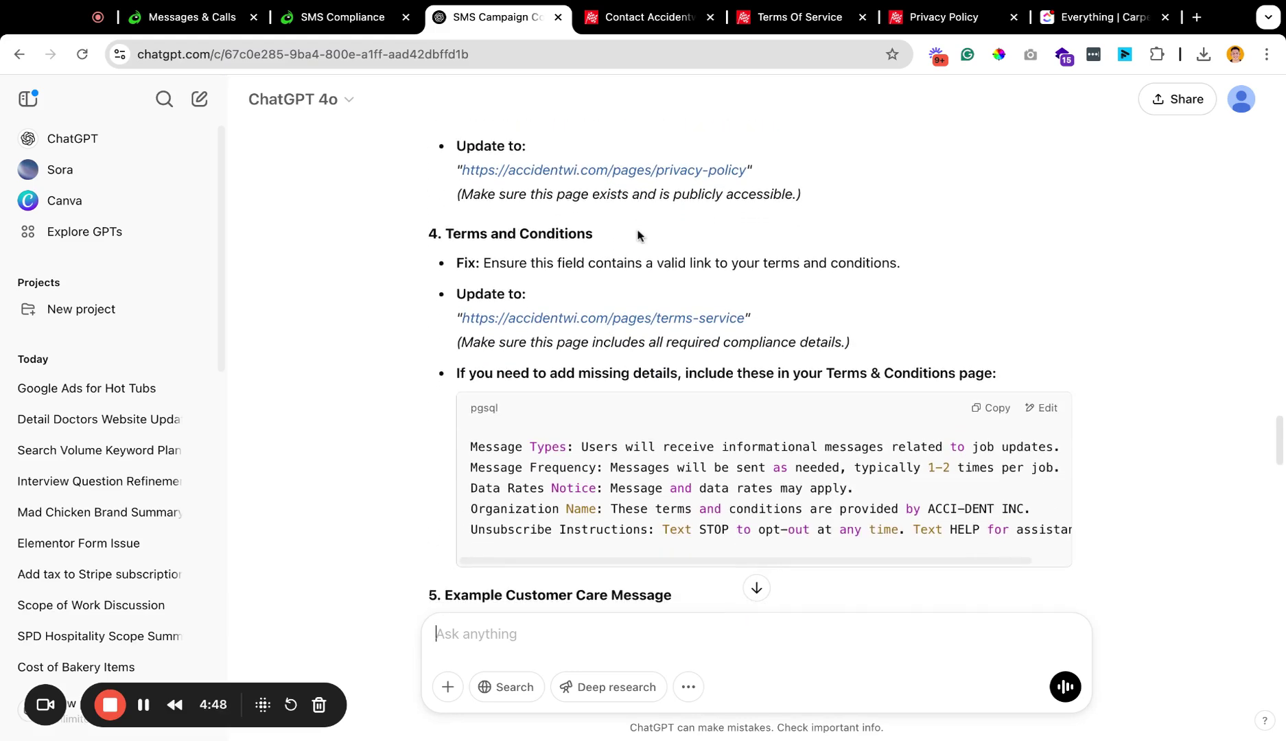
scroll(643, 578, "up", 4)
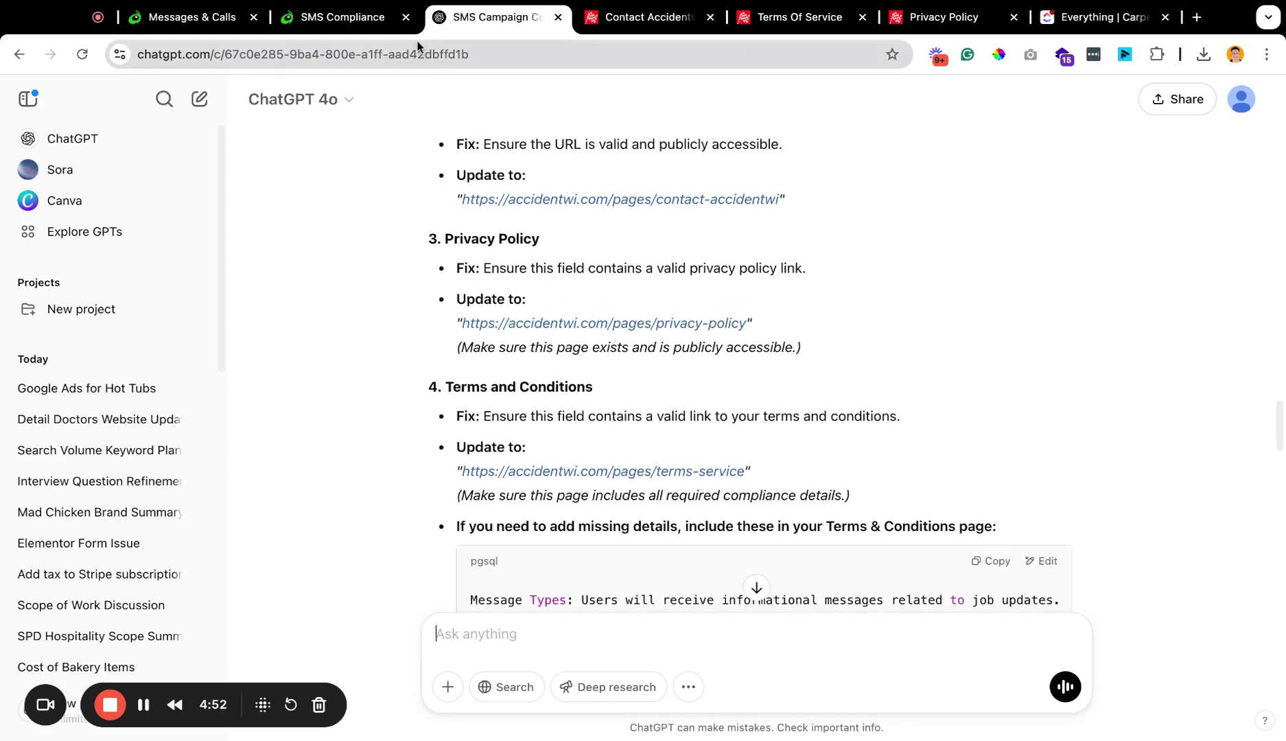
left_click(366, 21)
scroll(613, 270, "down", 5)
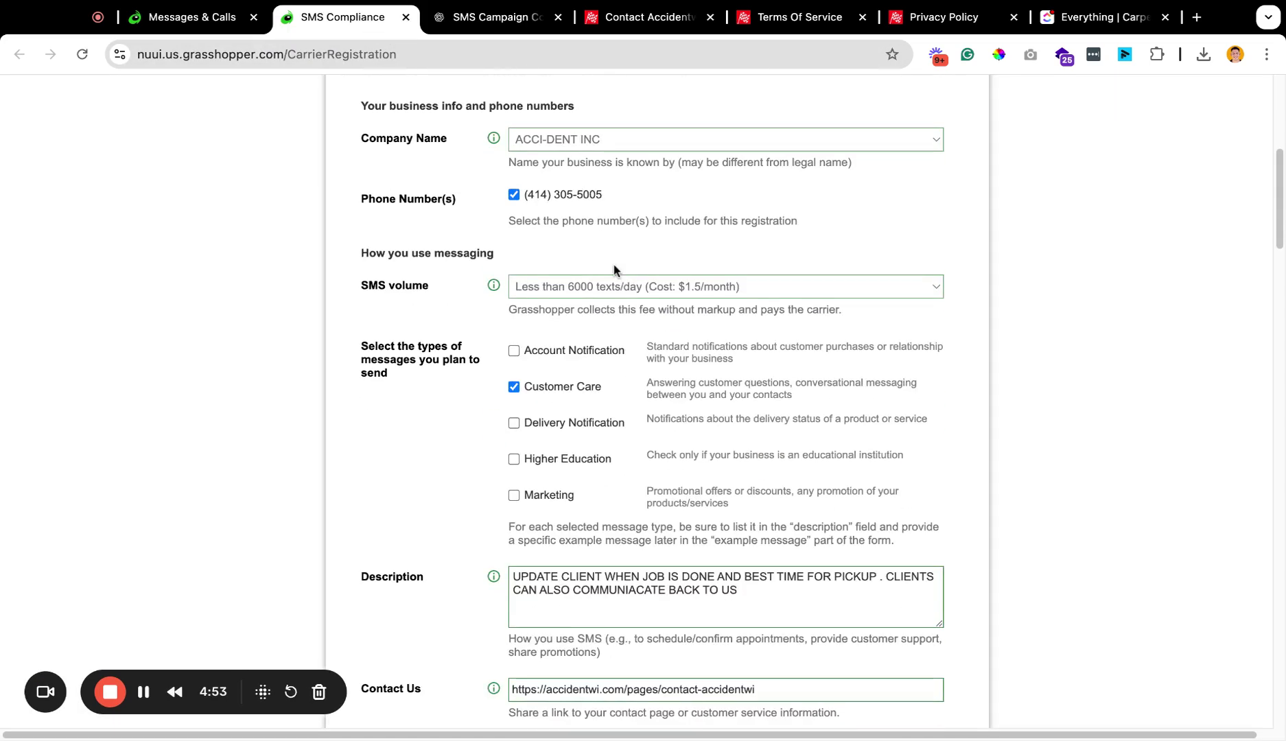
left_click(491, 16)
scroll(560, 233, "up", 4)
scroll(542, 268, "up", 2)
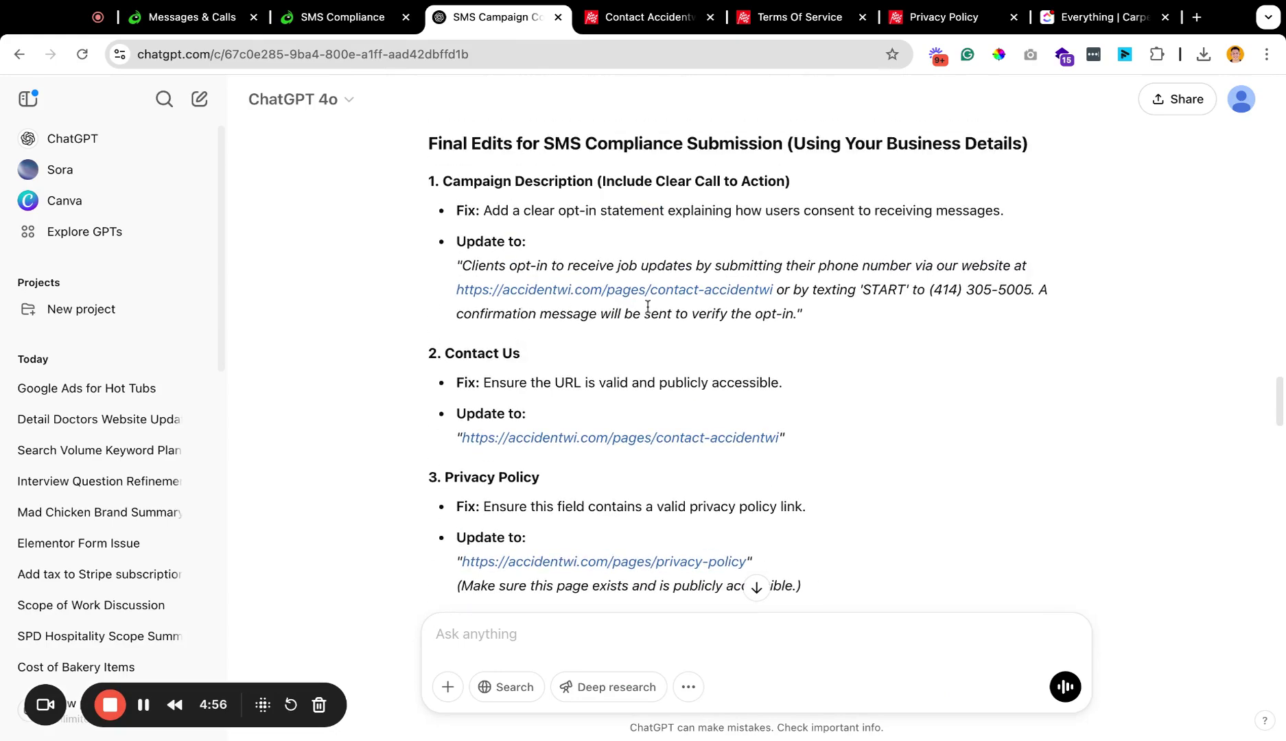
scroll(647, 307, "down", 15)
scroll(574, 295, "up", 8)
scroll(750, 356, "up", 12)
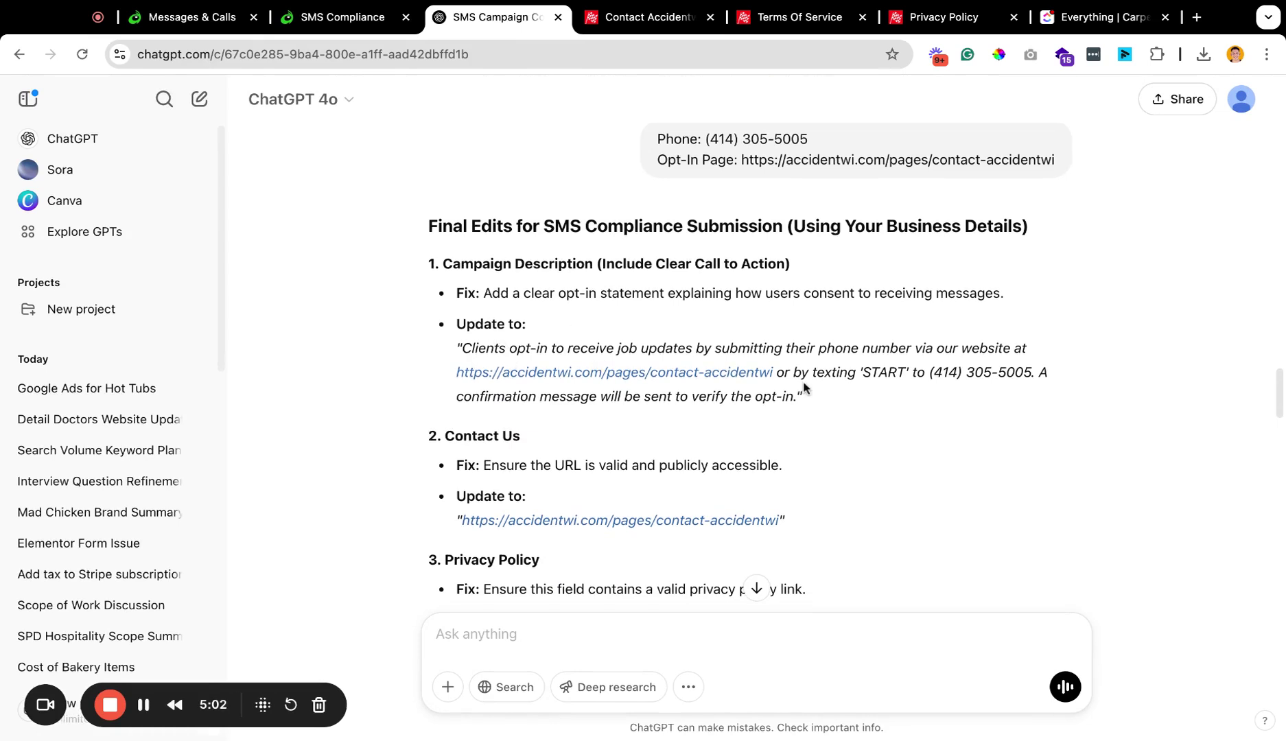
left_click_drag(797, 396, 460, 348)
key("ctrl+c")
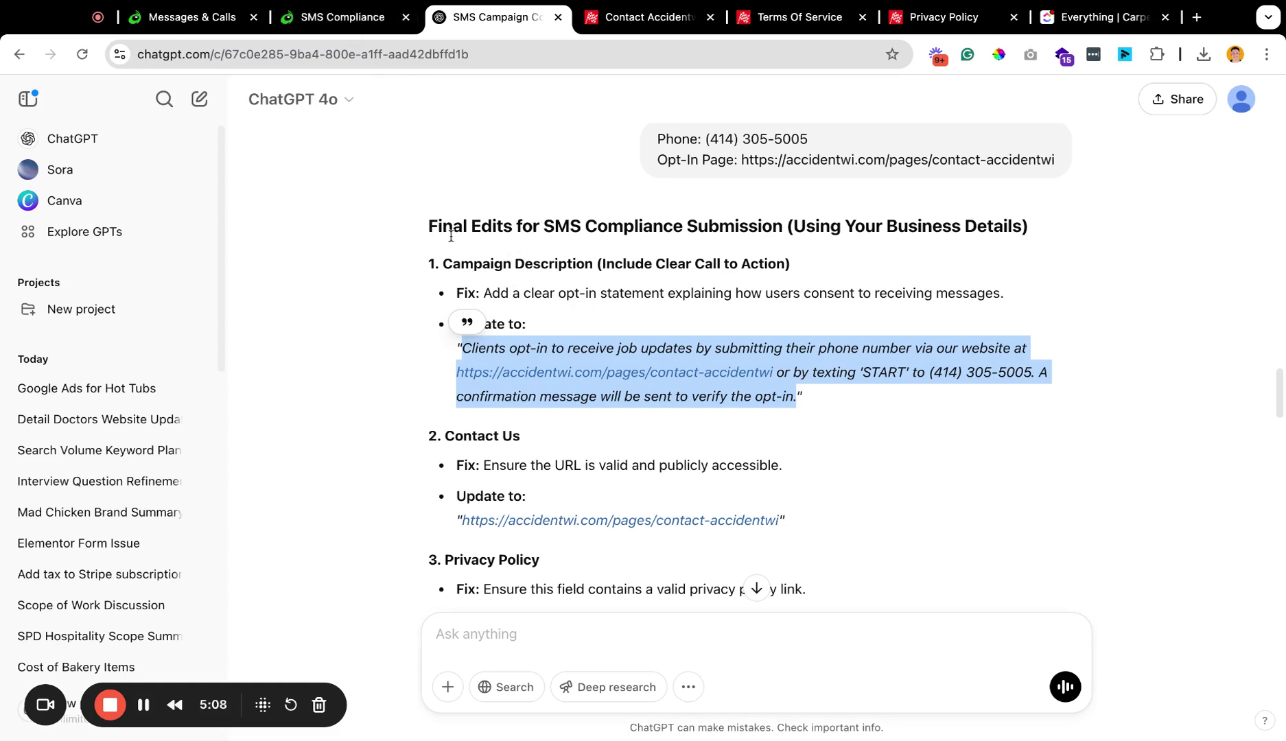
Replace the 'Describe your opt-in process' text with ChatGPT's suggested opt-in sentence.
left_click(343, 16)
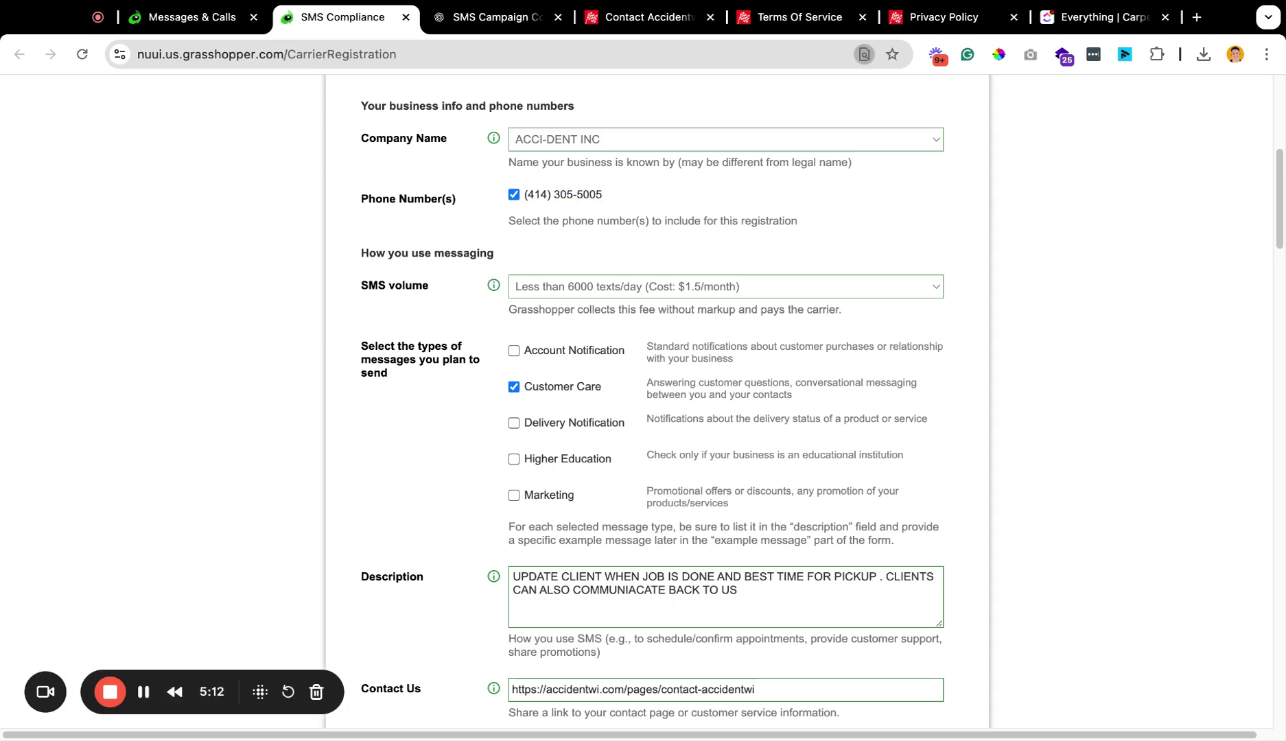
type("campaign de")
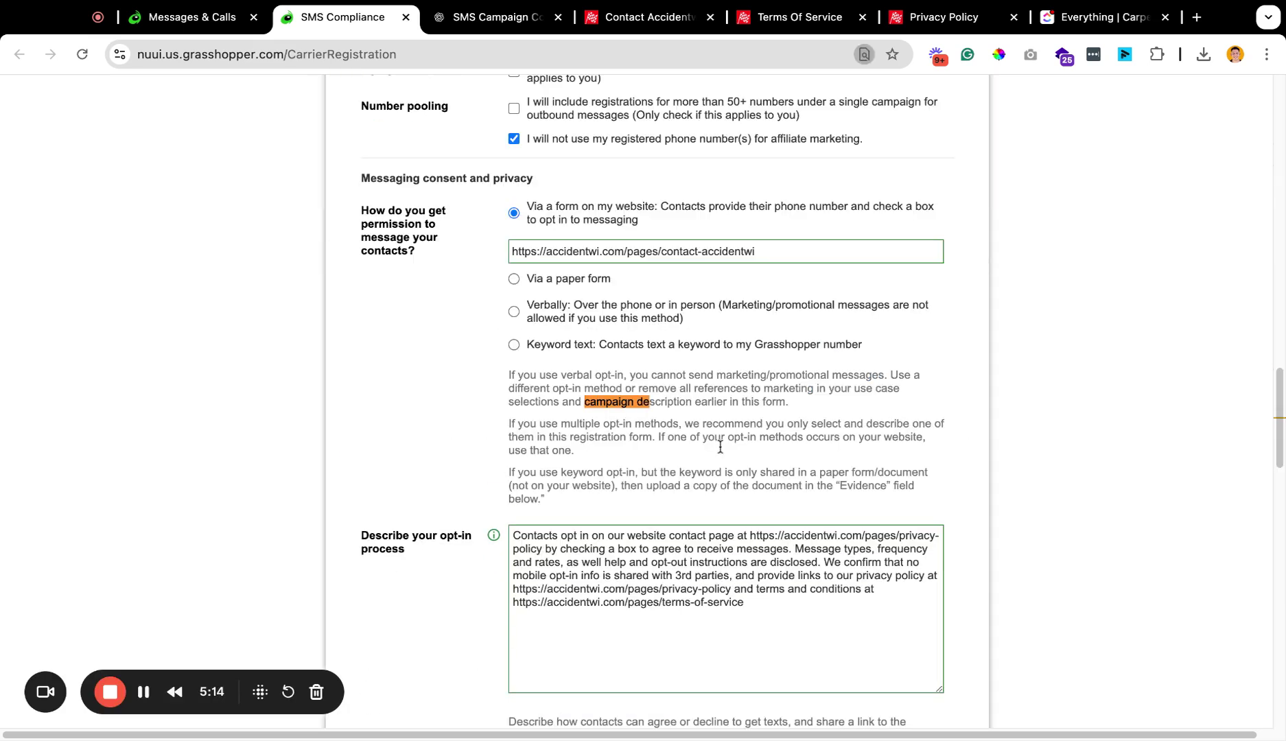
key("ctrl+a")
key("ctrl+v")
scroll(713, 410, "down", 3)
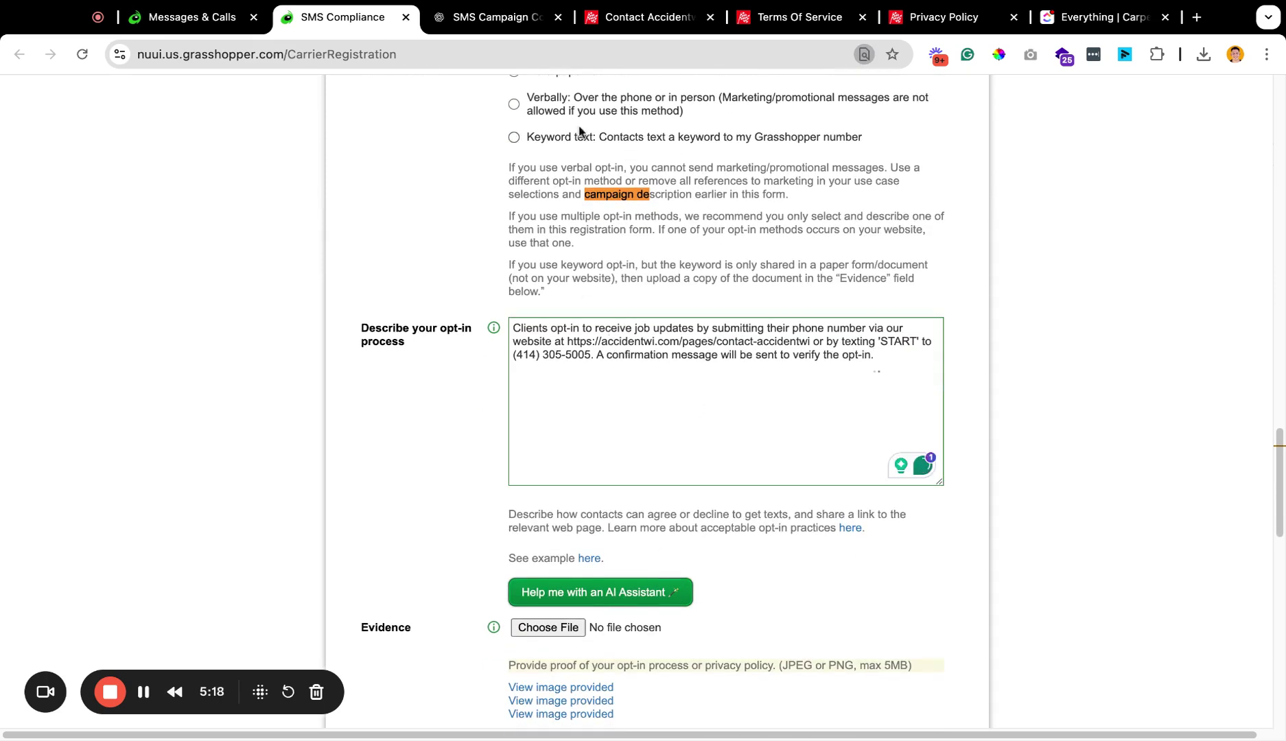
Replace the Contact Us URL with the one ChatGPT suggested.
left_click(480, 21)
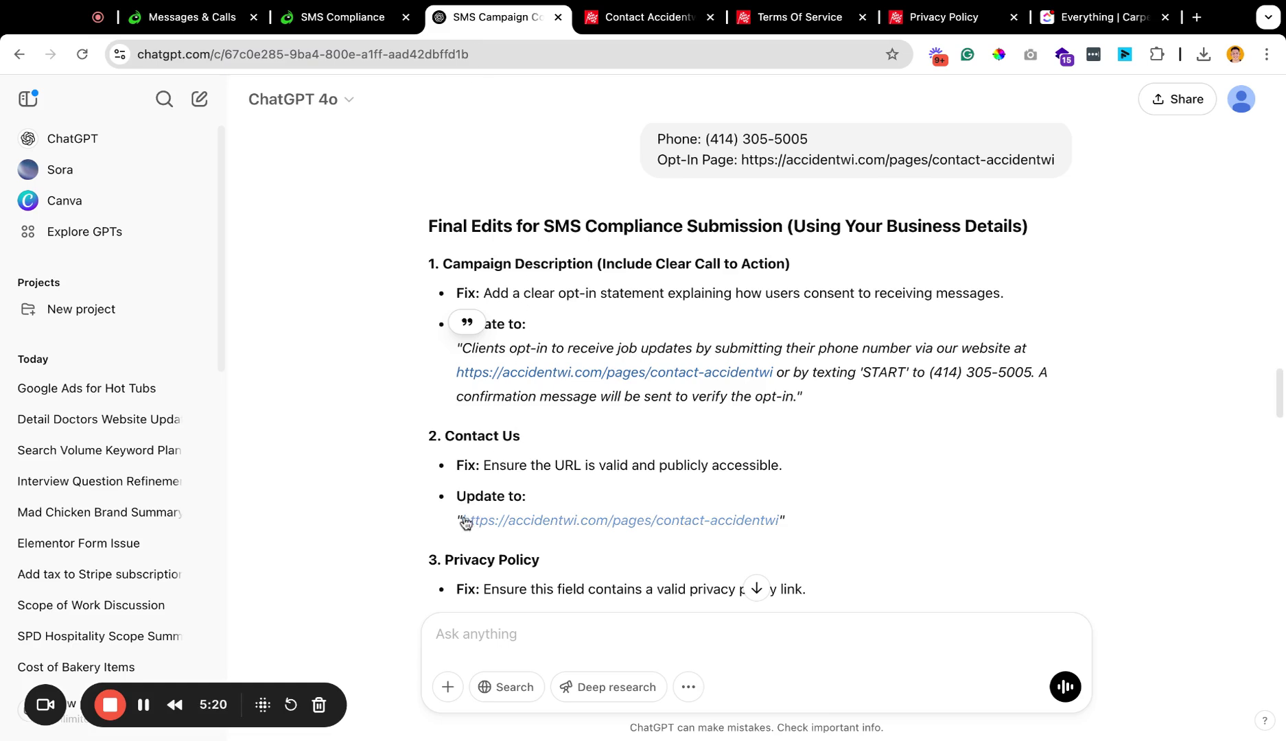
scroll(510, 500, "down", 1)
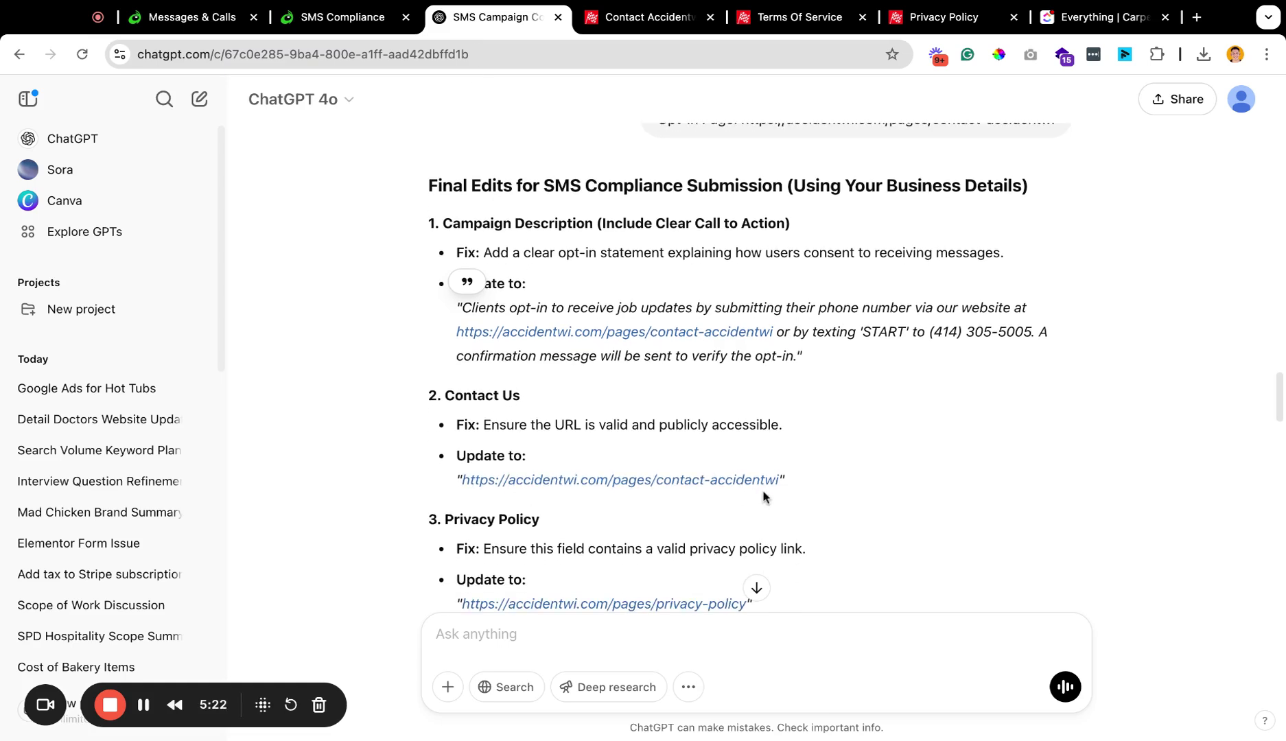
left_click_drag(780, 480, 475, 480)
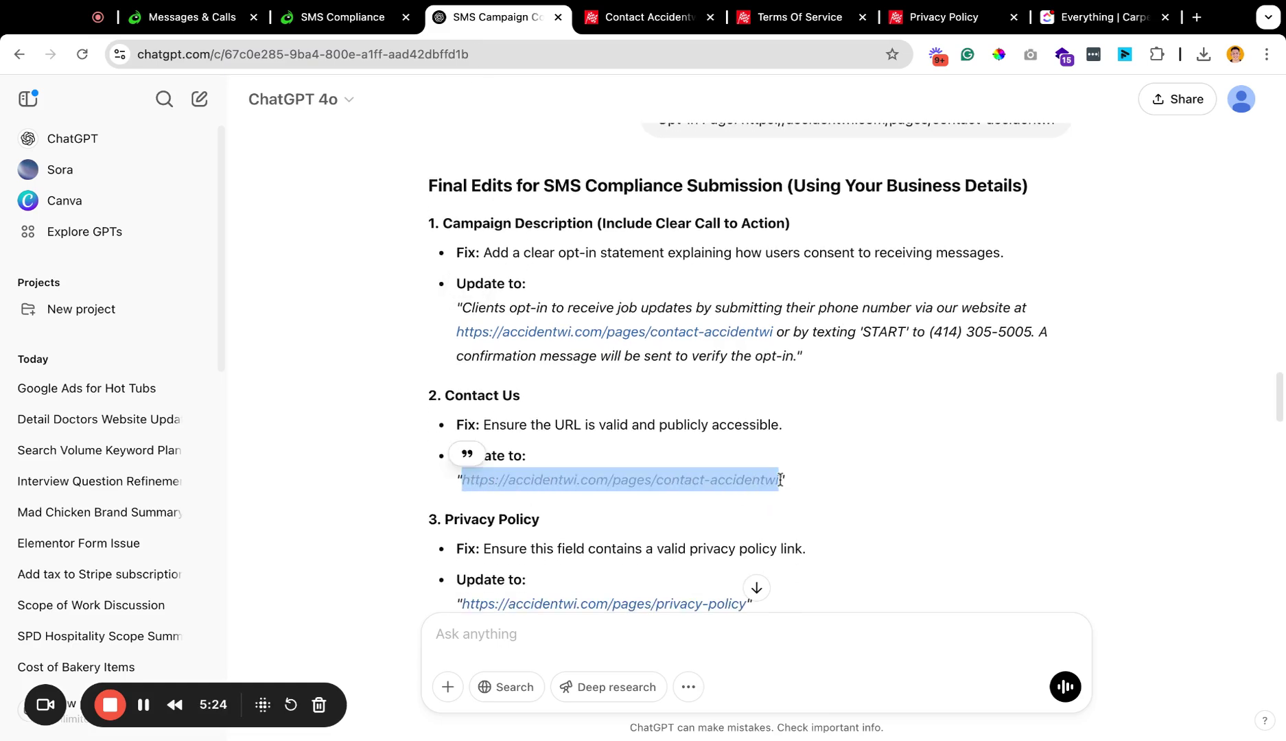
left_click(343, 17)
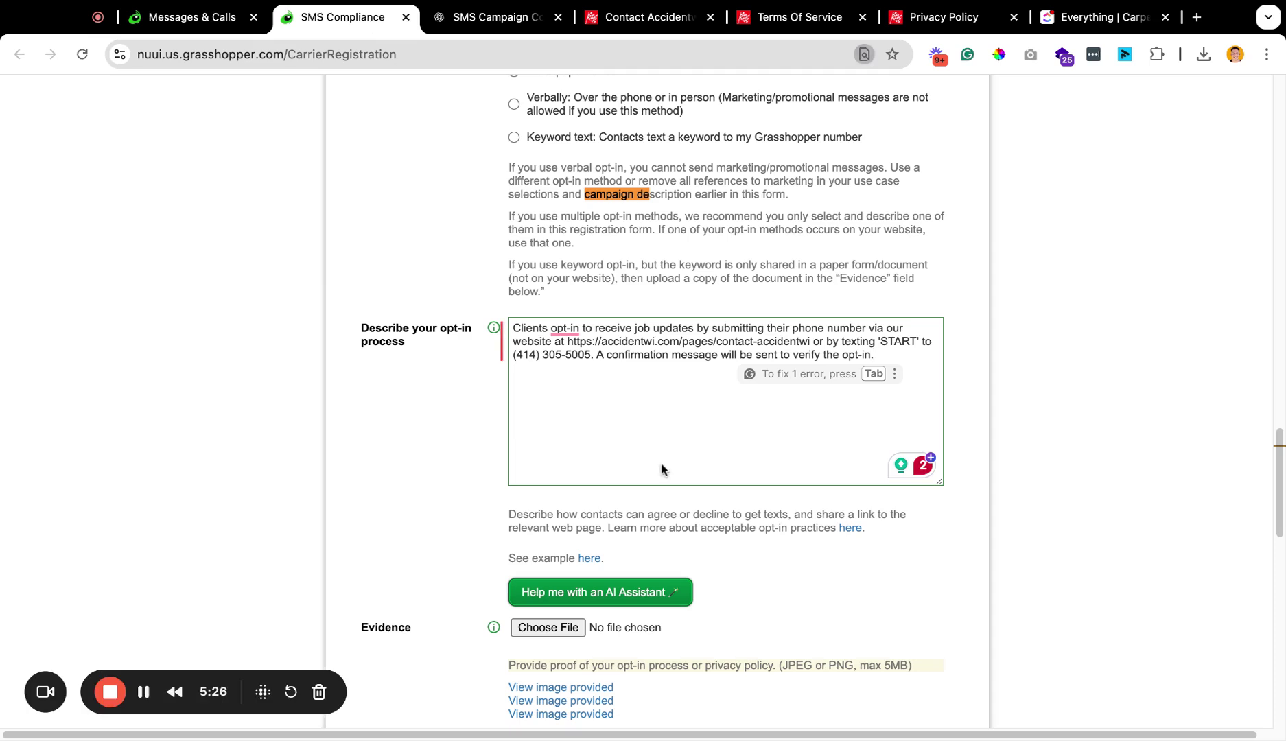
type("contact us")
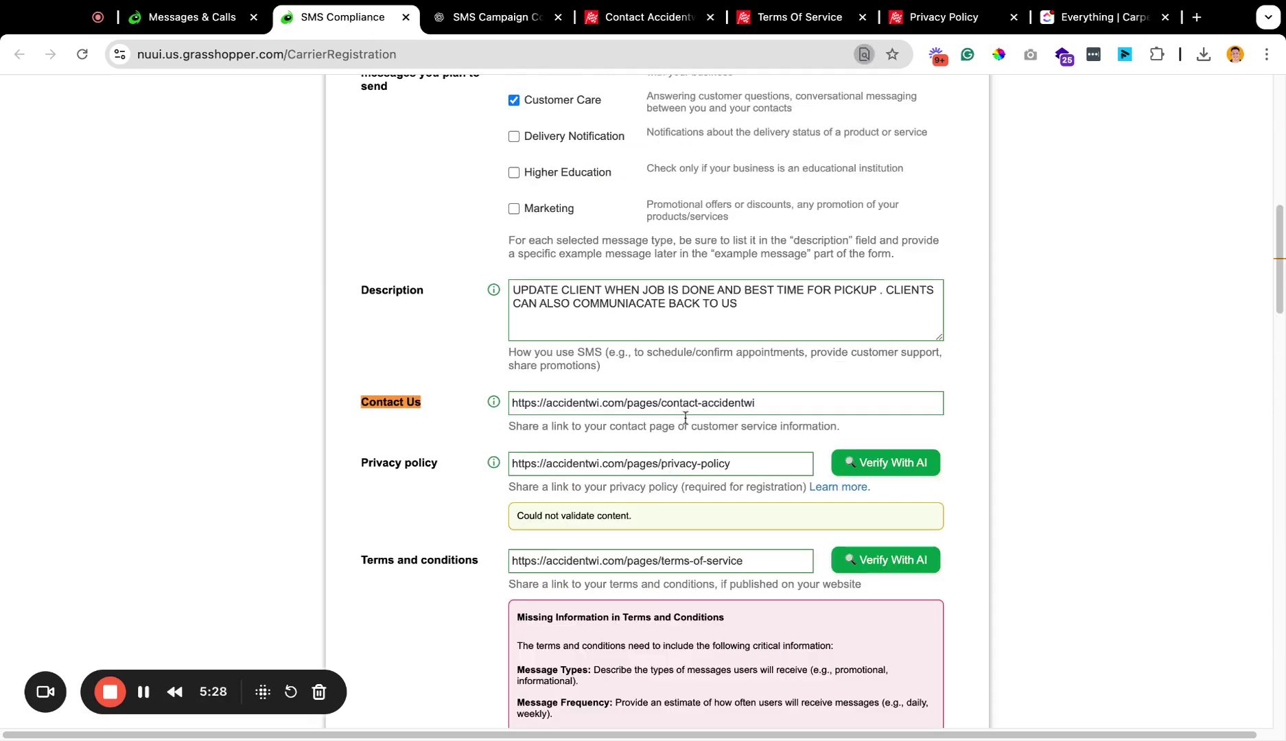
triple_click(685, 405)
type("https://accidentwi.com/pages/contact-accidentwi")
Re-enter ChatGPT's privacy policy URL, clearing the could-not-validate warning, and review the Missing Information notice.
left_click(507, 18)
scroll(588, 368, "down", 3)
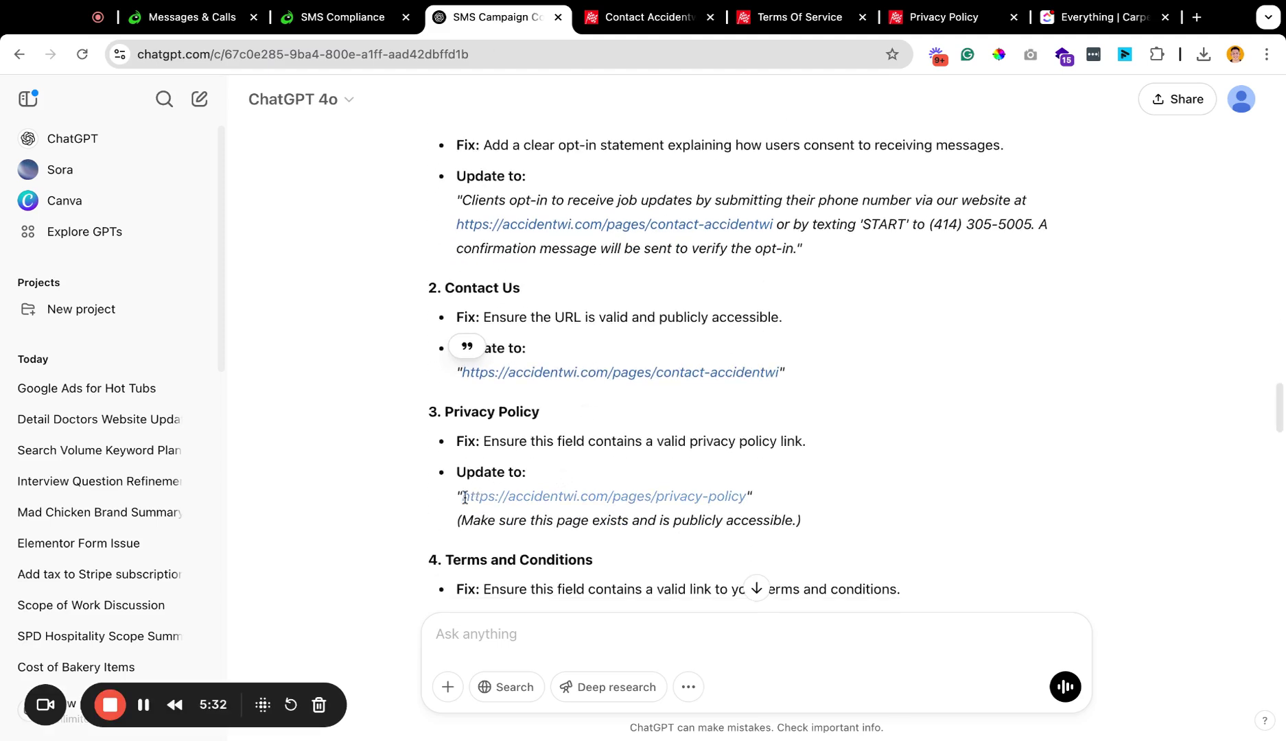
left_click_drag(465, 497, 746, 497)
key("cmd+c")
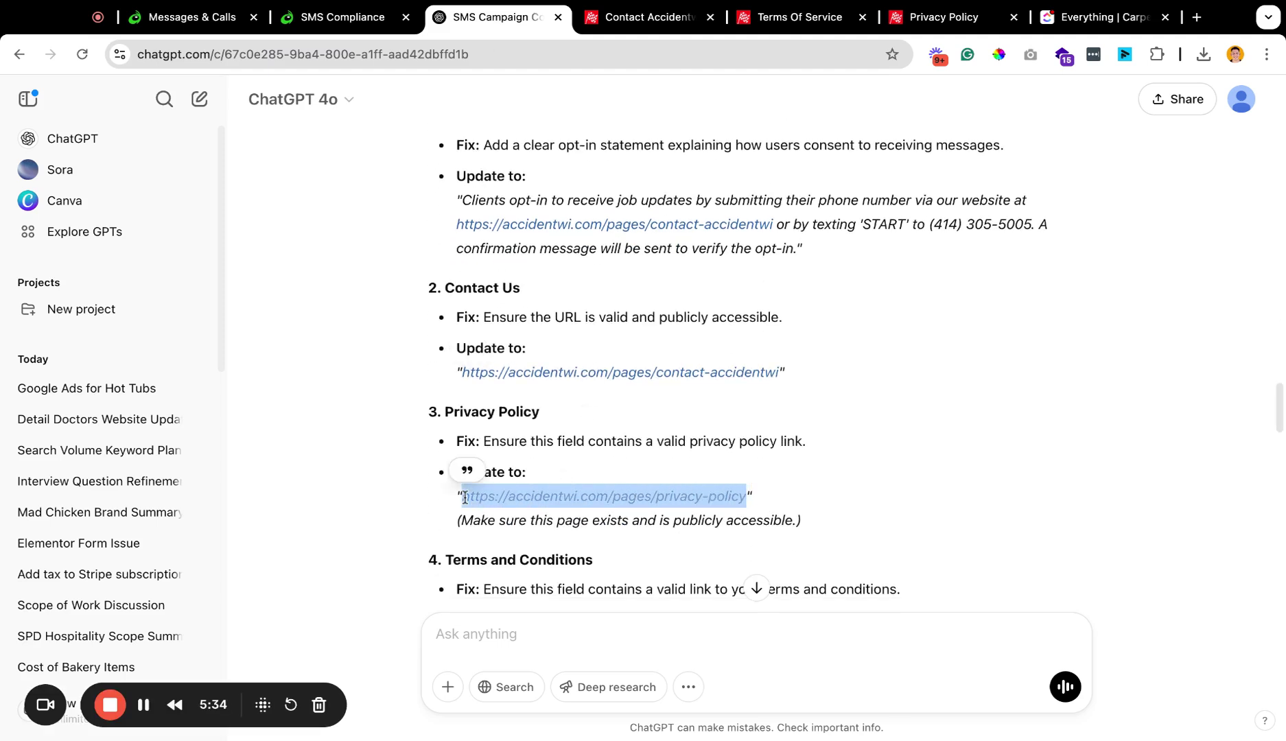
left_click(642, 20)
left_click(343, 18)
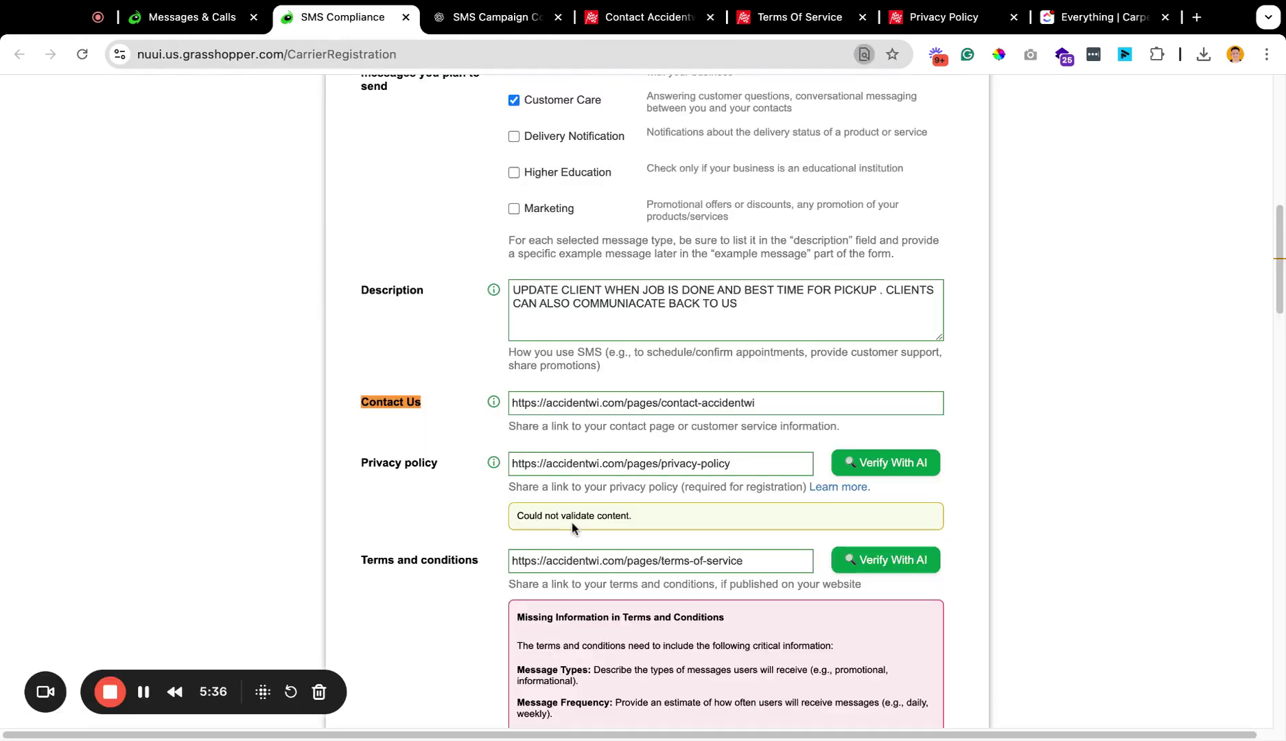
triple_click(666, 463)
key("cmd+v")
scroll(668, 460, "down", 3)
scroll(630, 454, "down", 3)
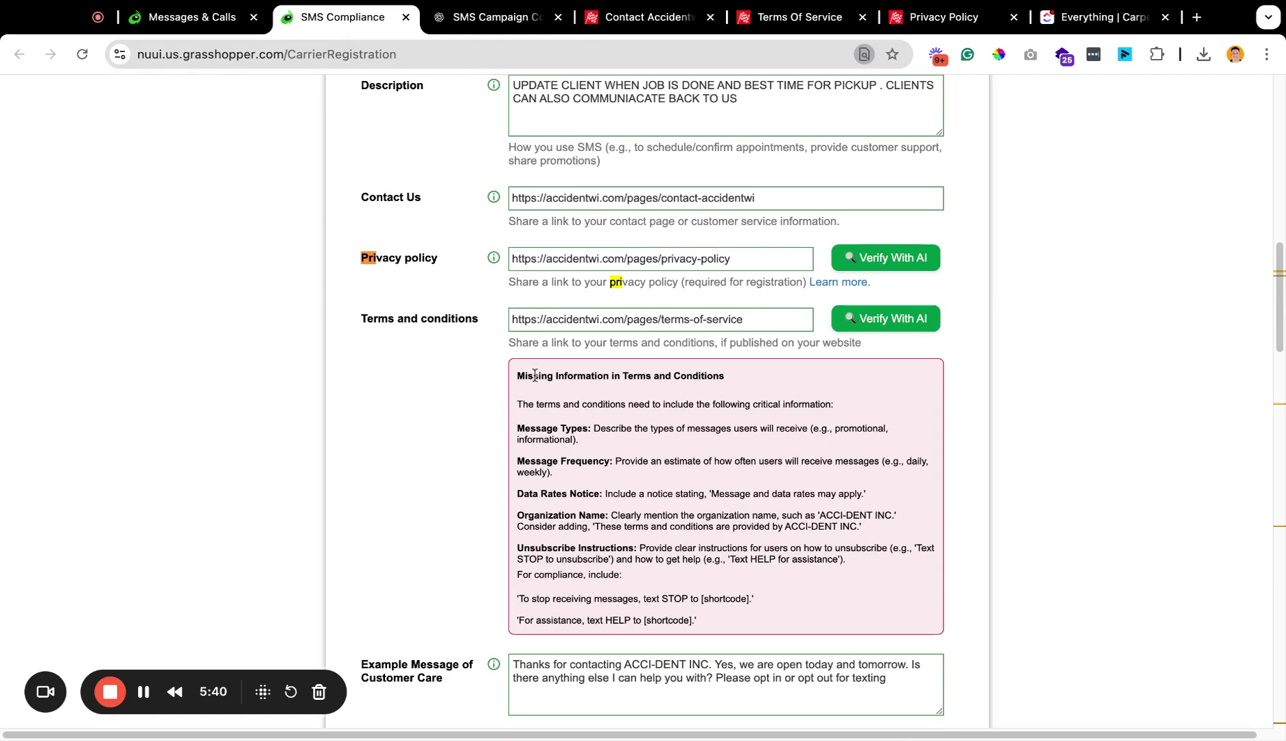
triple_click(518, 376)
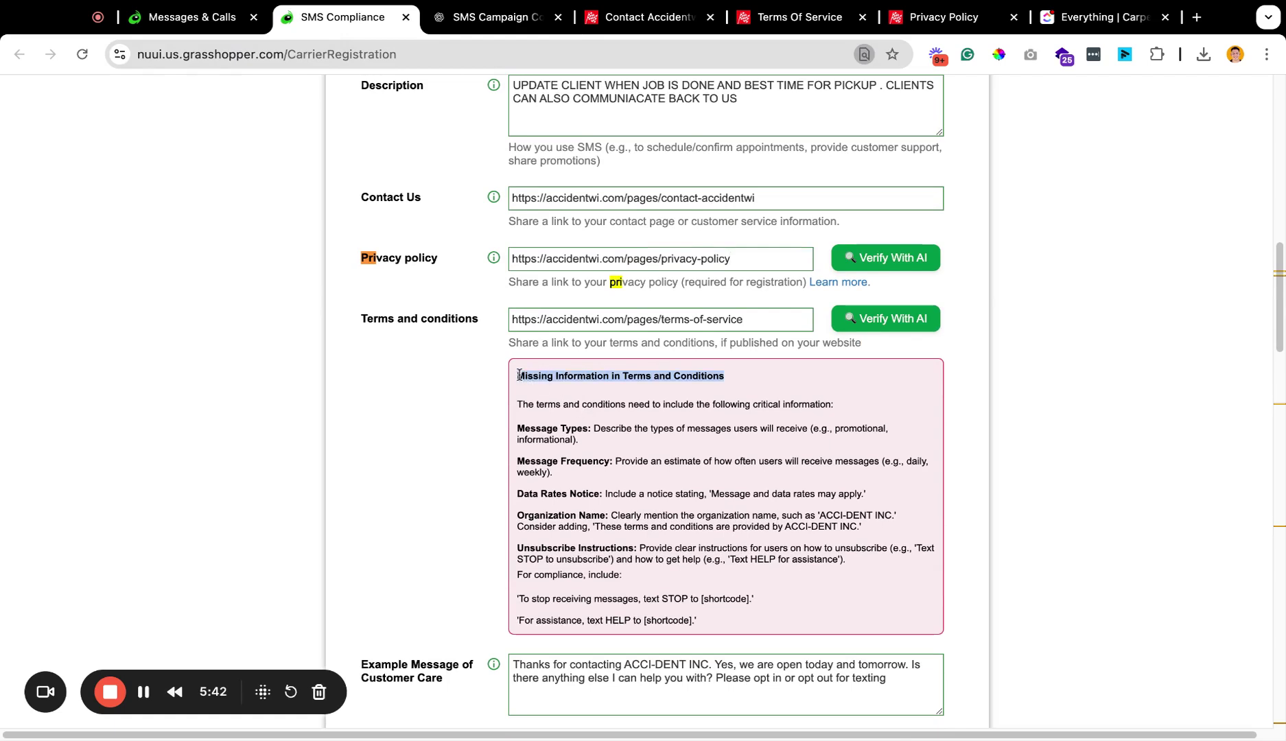
left_click(519, 376)
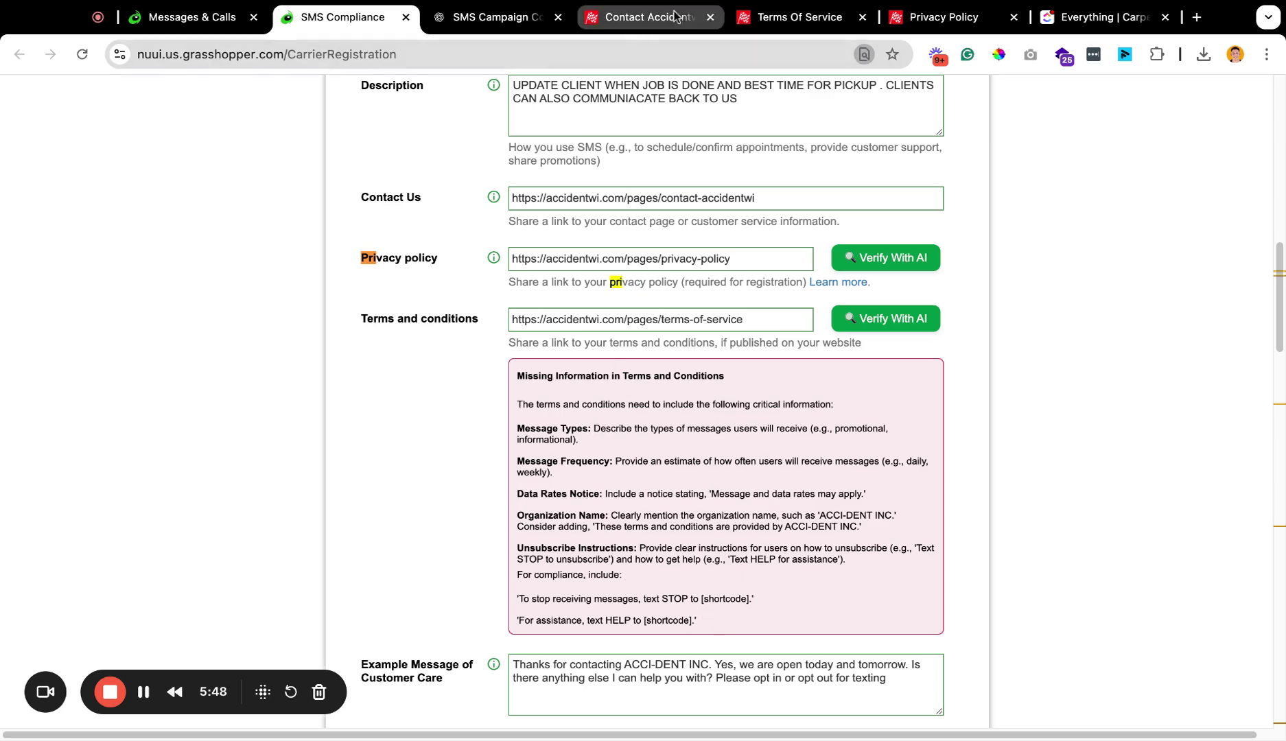
Copy the Acci-Dent Terms Of Service page into a ChatGPT message, trimming the non-Terms content.
left_click(646, 17)
left_click(796, 17)
key("super+a")
key("super+c")
key("super+alt+Left")
key("super+alt+Left")
left_click(491, 629)
key("super+v")
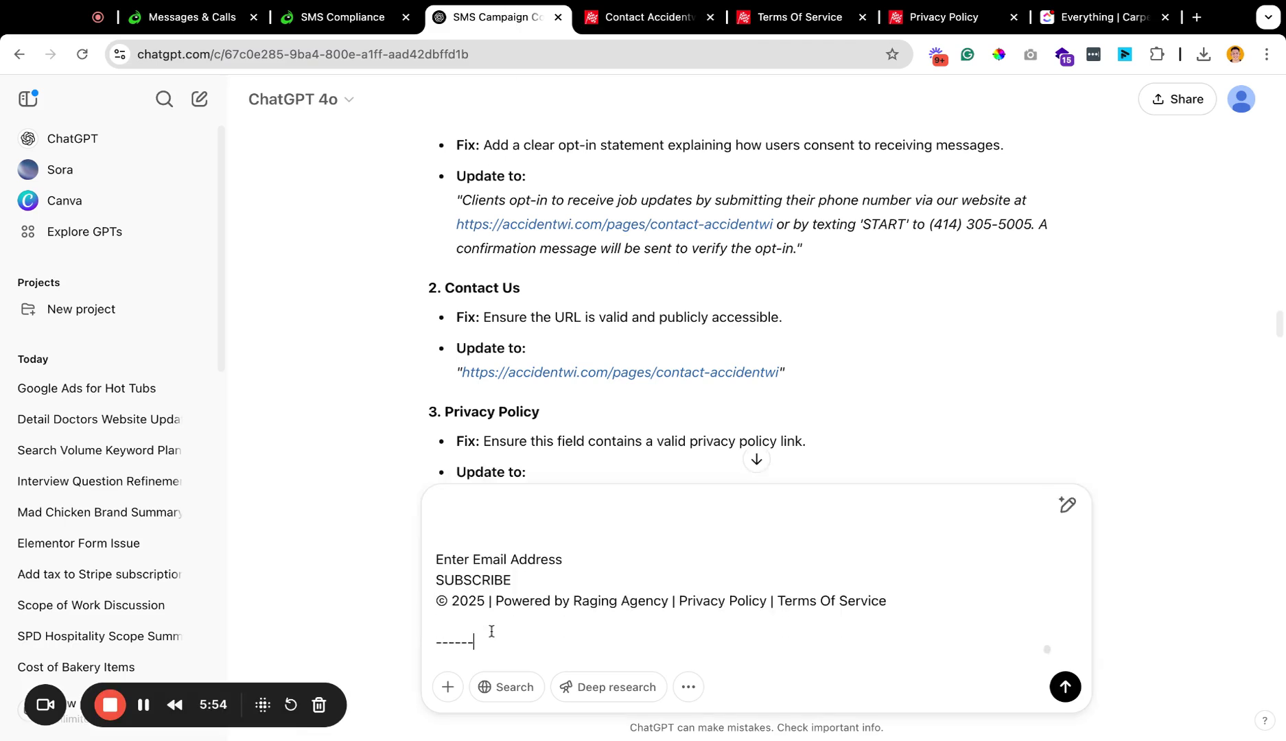
key("shift+Up")
key("shift+Up")
key("shift+Up")
key("shift+Up")
key("shift+Up")
key("shift+Up")
key("shift+Up")
key("shift+Up")
key("shift+Up")
key("shift+Up")
key("shift+Up")
key("shift+Up")
key("shift+Up")
key("shift+Up")
key("shift+Up")
key("shift+Up")
key("shift+Up")
key("shift+Up")
key("shift+Up")
key("shift+Up")
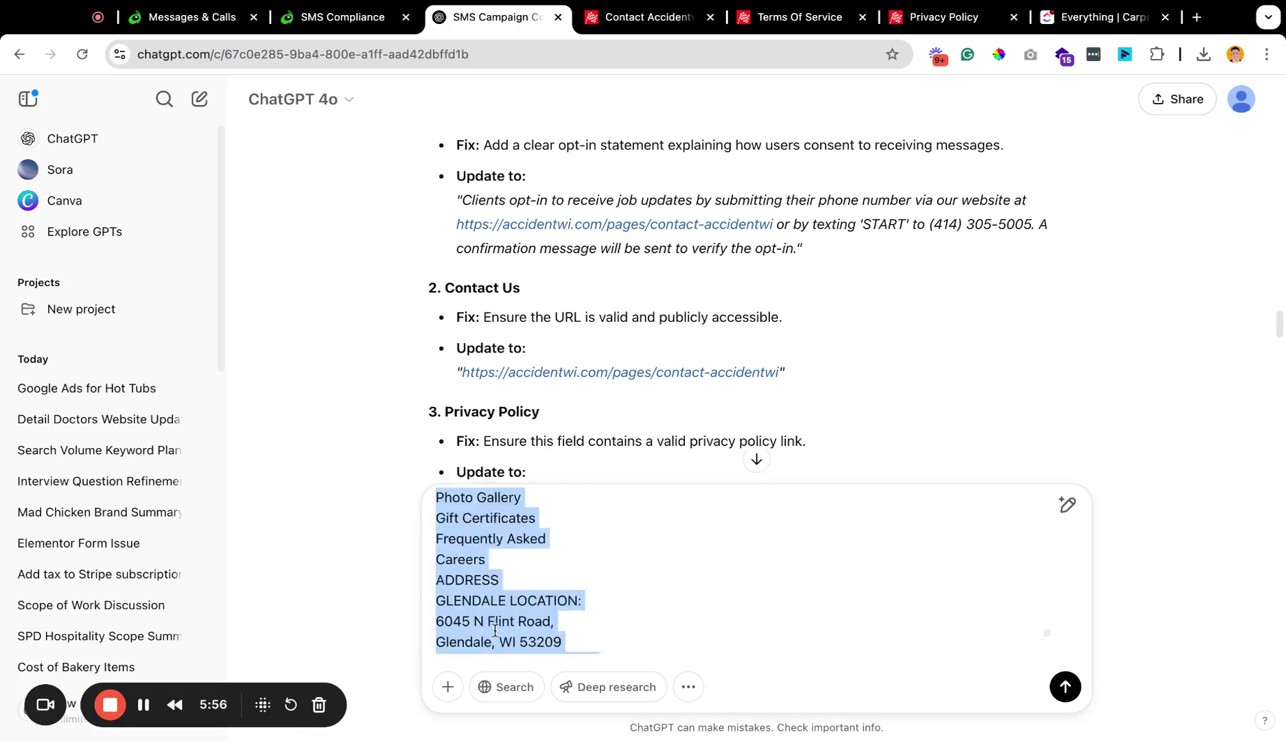
key("shift+Up")
key("shift+Up")
key("shift+Up")
key("shift+Up")
key("shift+Up")
key("shift+Up")
key("shift+Up")
key("shift+Up")
key("shift+Up")
key("shift+Up")
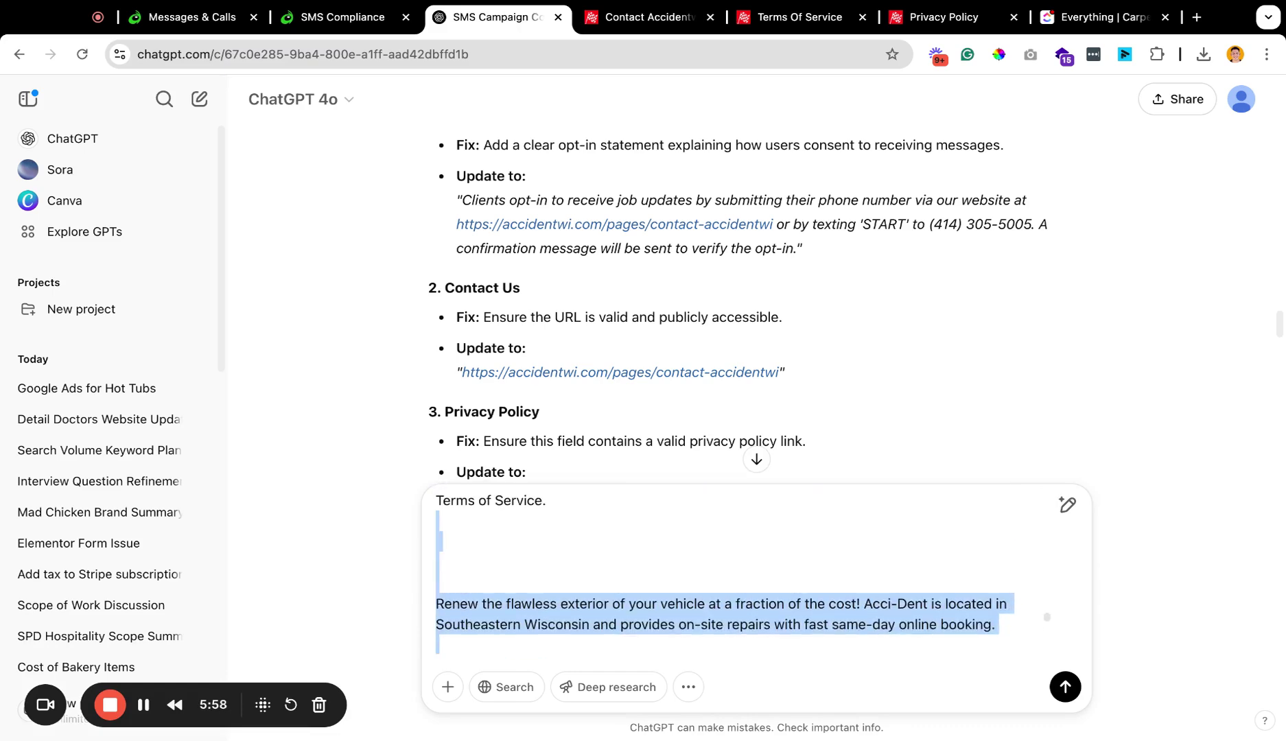
key("BackSpace")
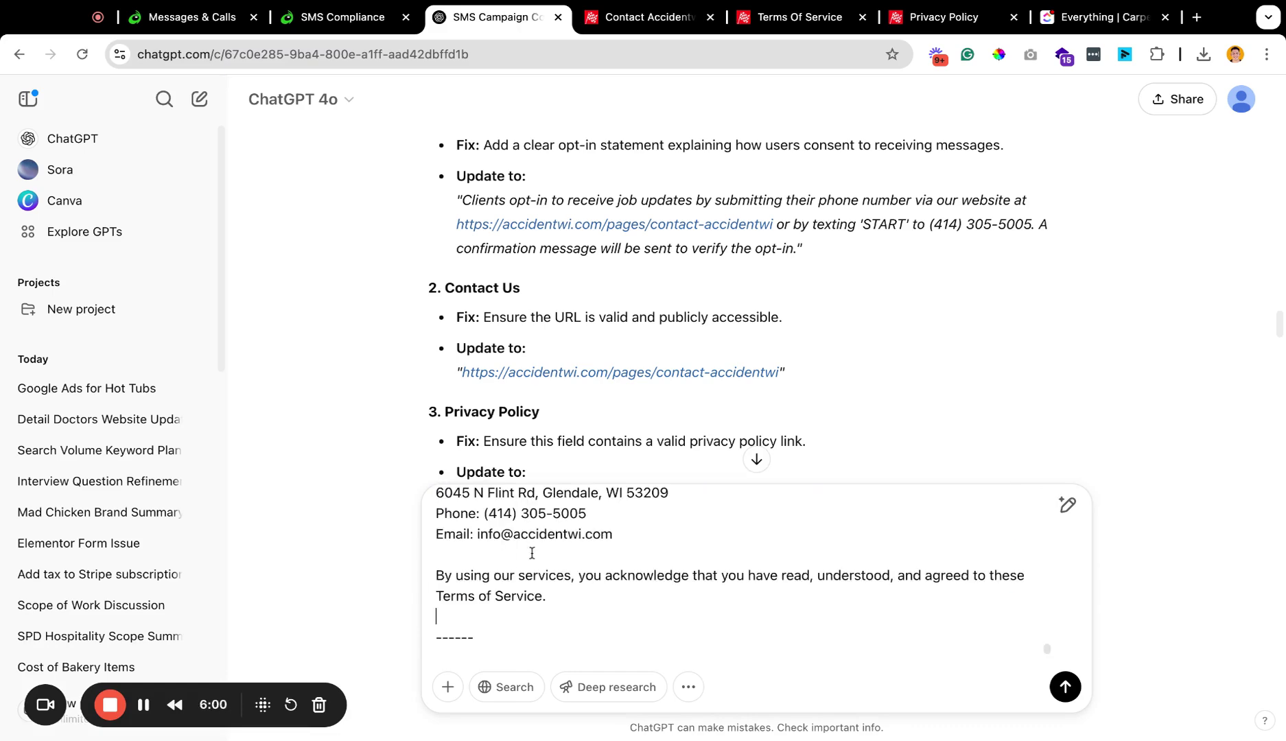
Add 'update this to include this:' followed by Grasshopper's missing-information requirements.
key("Down")
key("Down")
type("update ")
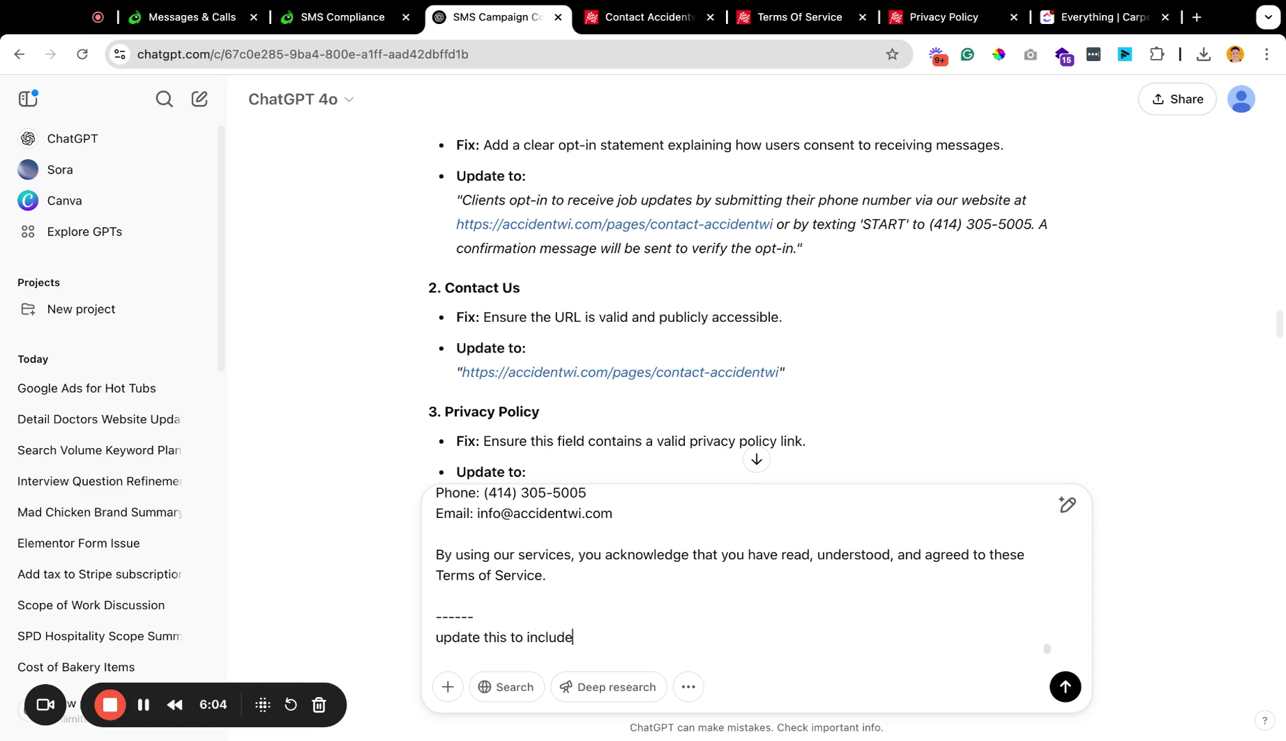
type("this to include this:")
key("shift+Return")
left_click(649, 16)
left_click(326, 21)
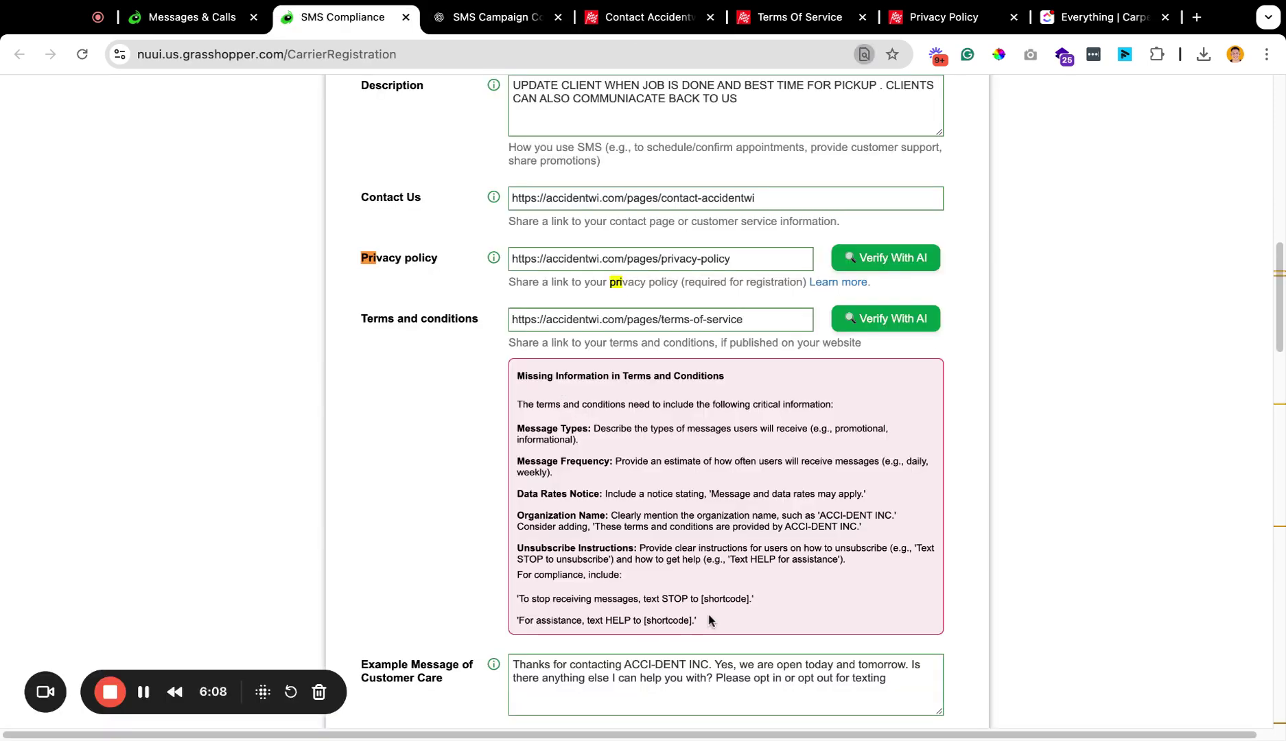
left_click(516, 374, "shift")
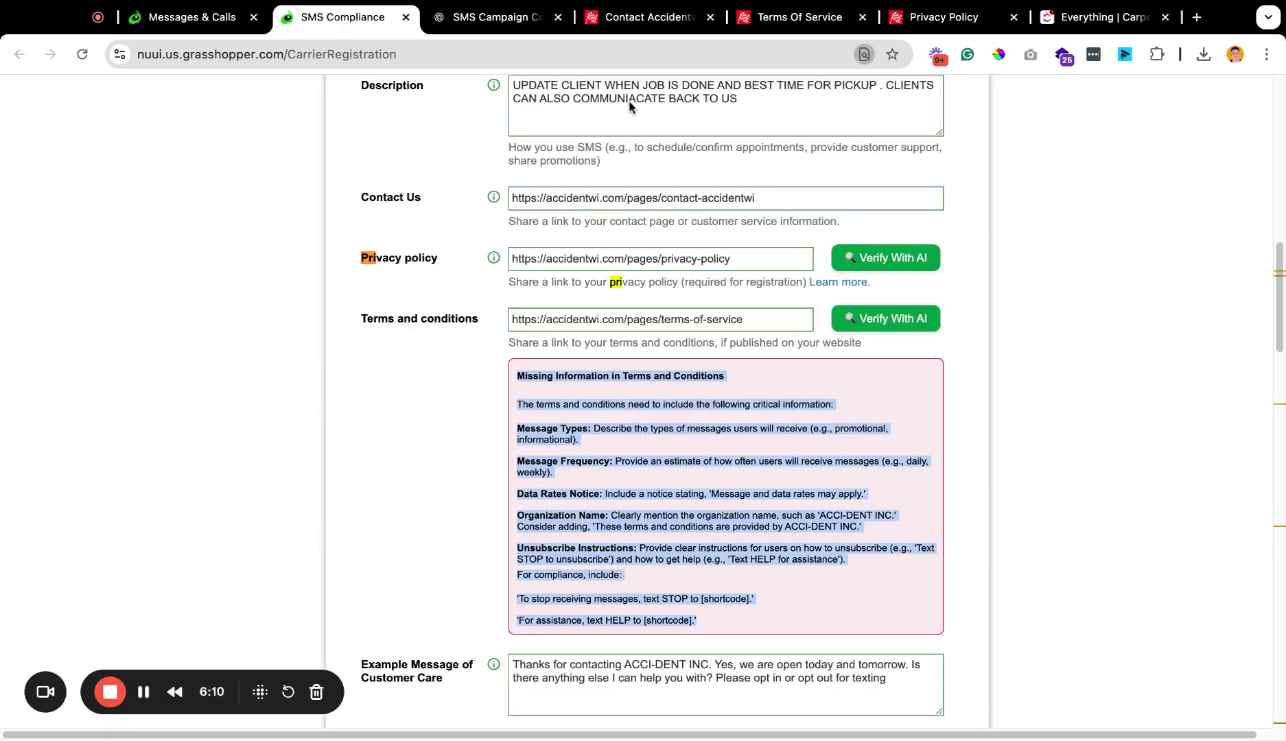
left_click(488, 18)
key("super+v")
type("--")
key("shift+Return")
Append the business phone number from the contact page and send the request.
type("phone numbe")
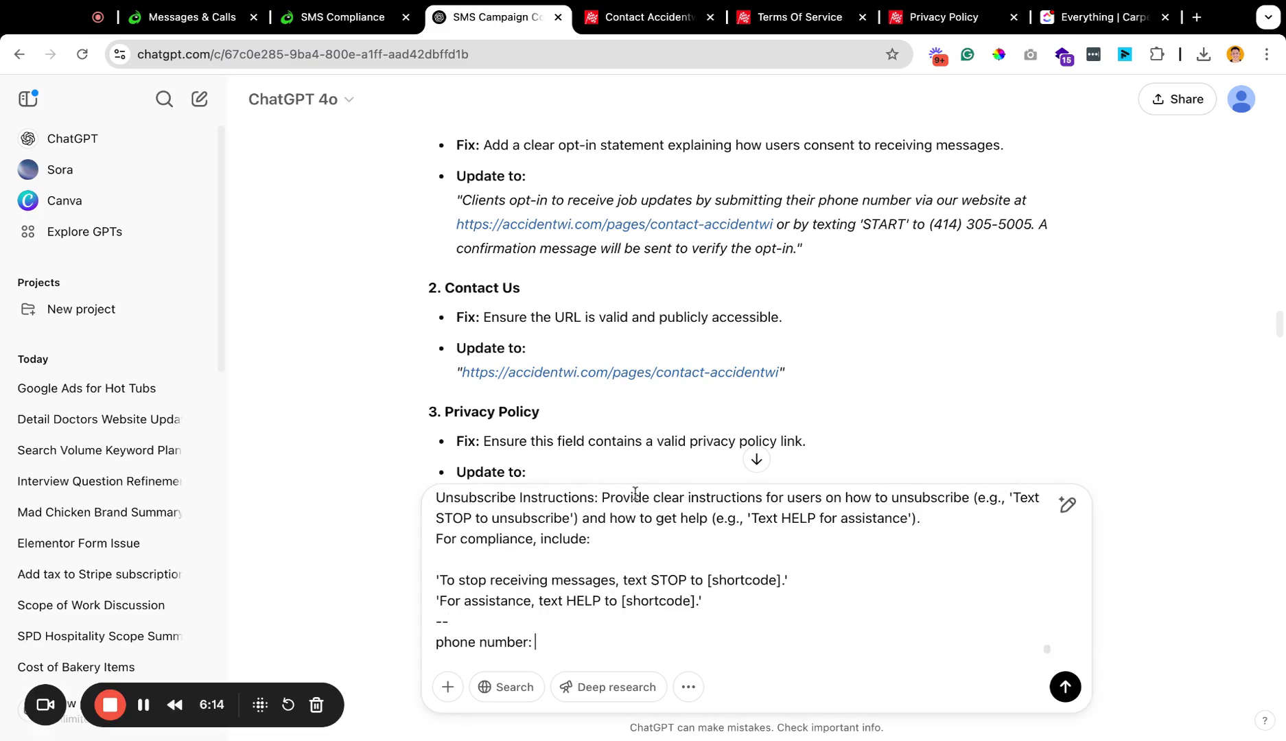
left_click(651, 21)
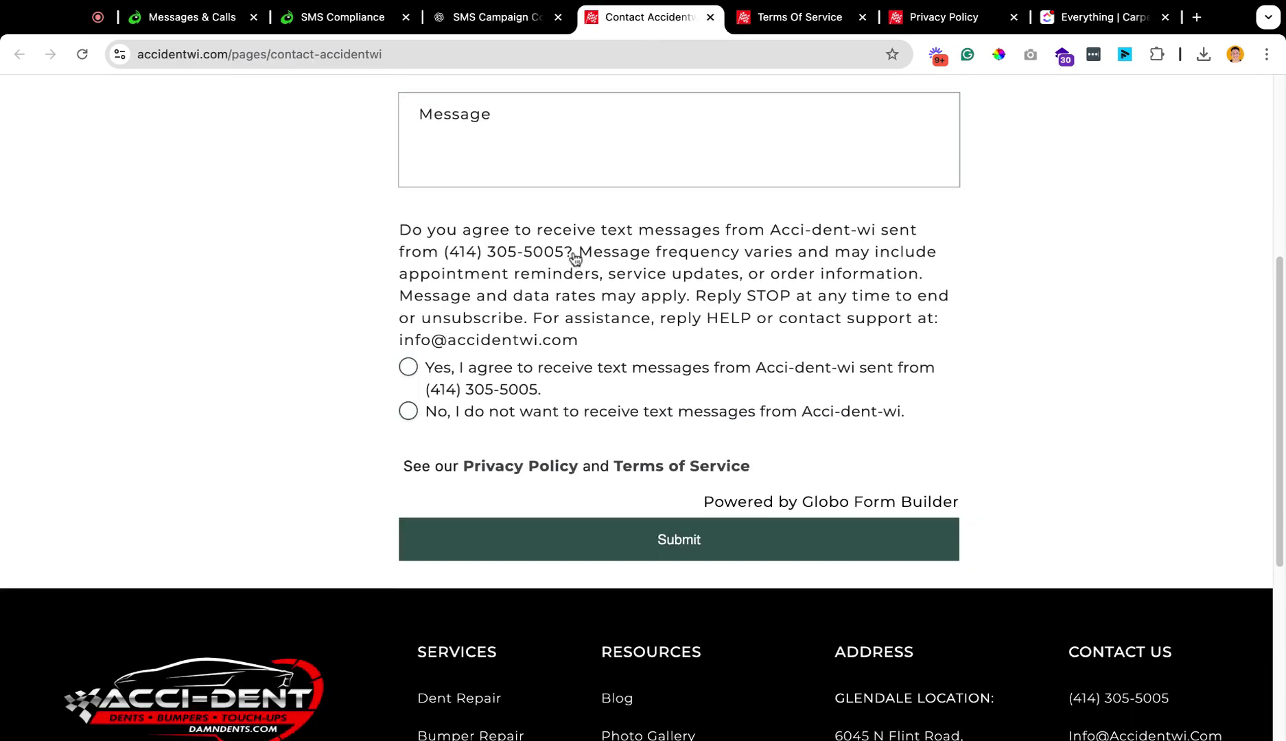
left_click_drag(574, 252, 449, 253)
left_click(489, 18)
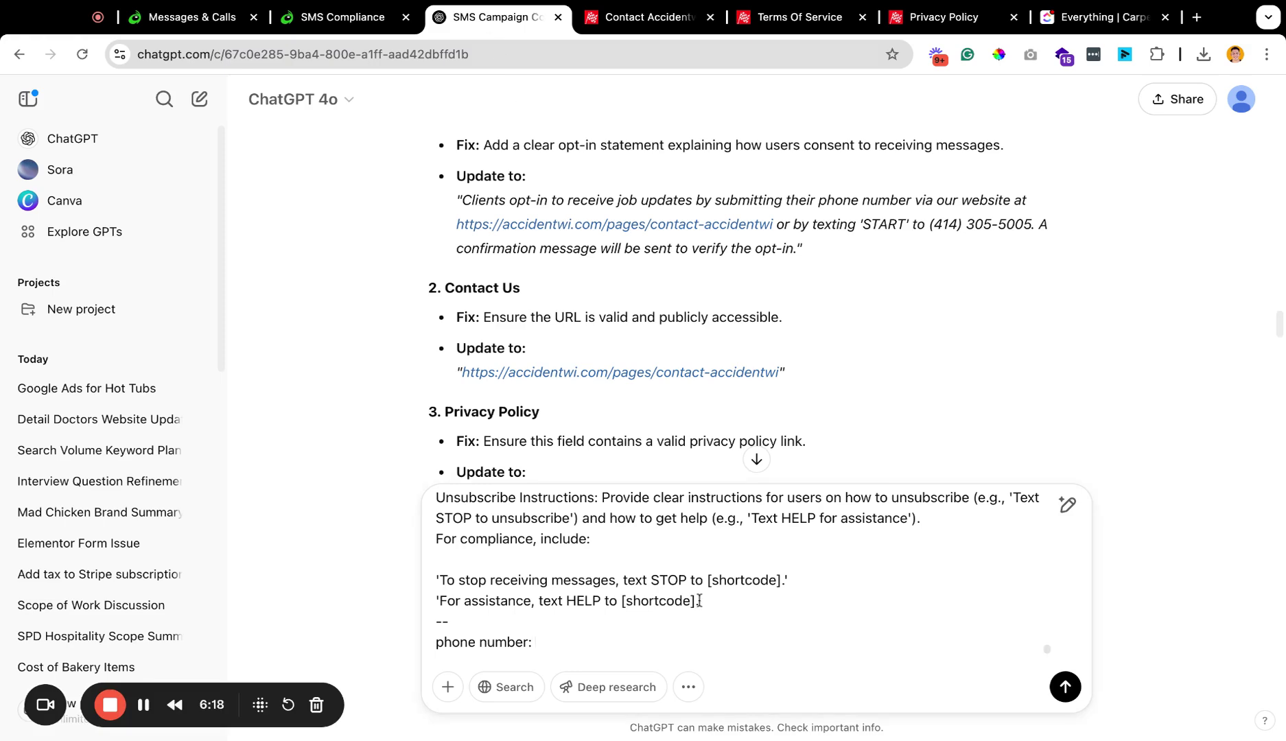
key("super+v")
key("Return")
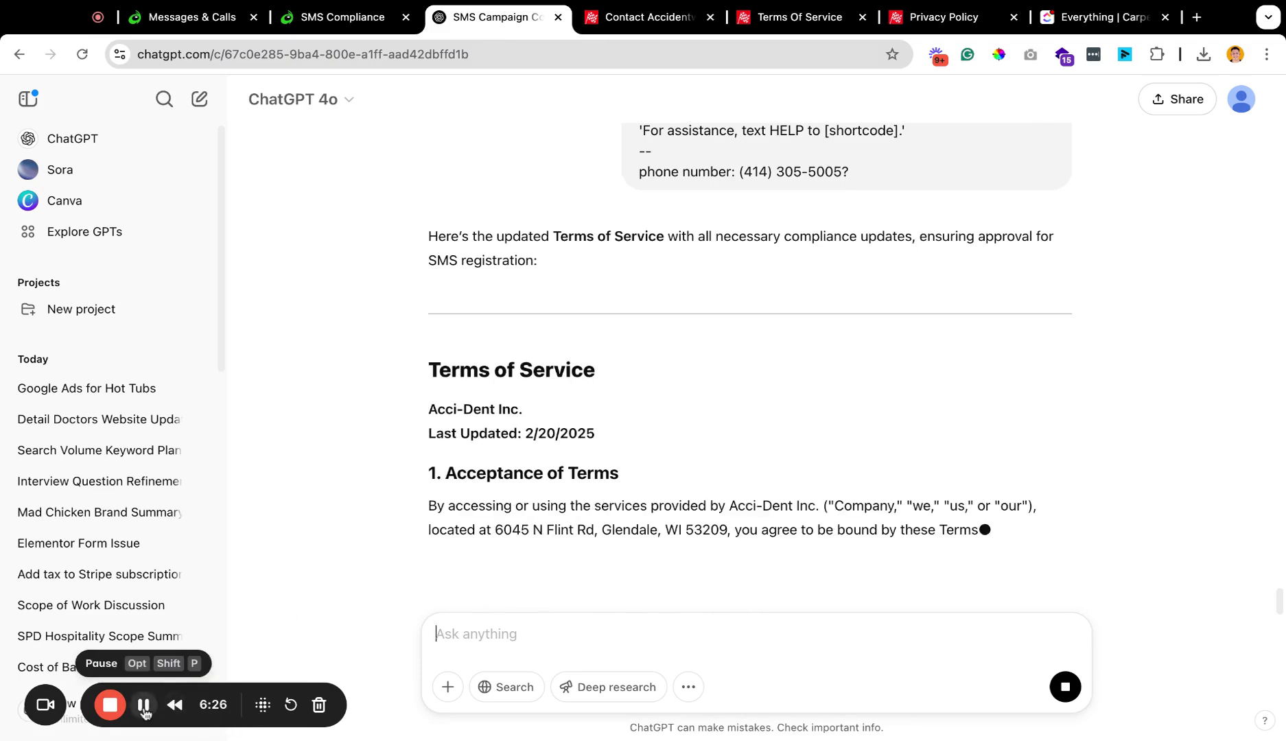
Review the Evidence row's uploaded images, then go to the Acci-Dent Request a Quote contact page.
scroll(515, 470, "down", 2)
scroll(587, 484, "up", 4)
scroll(587, 484, "down", 6)
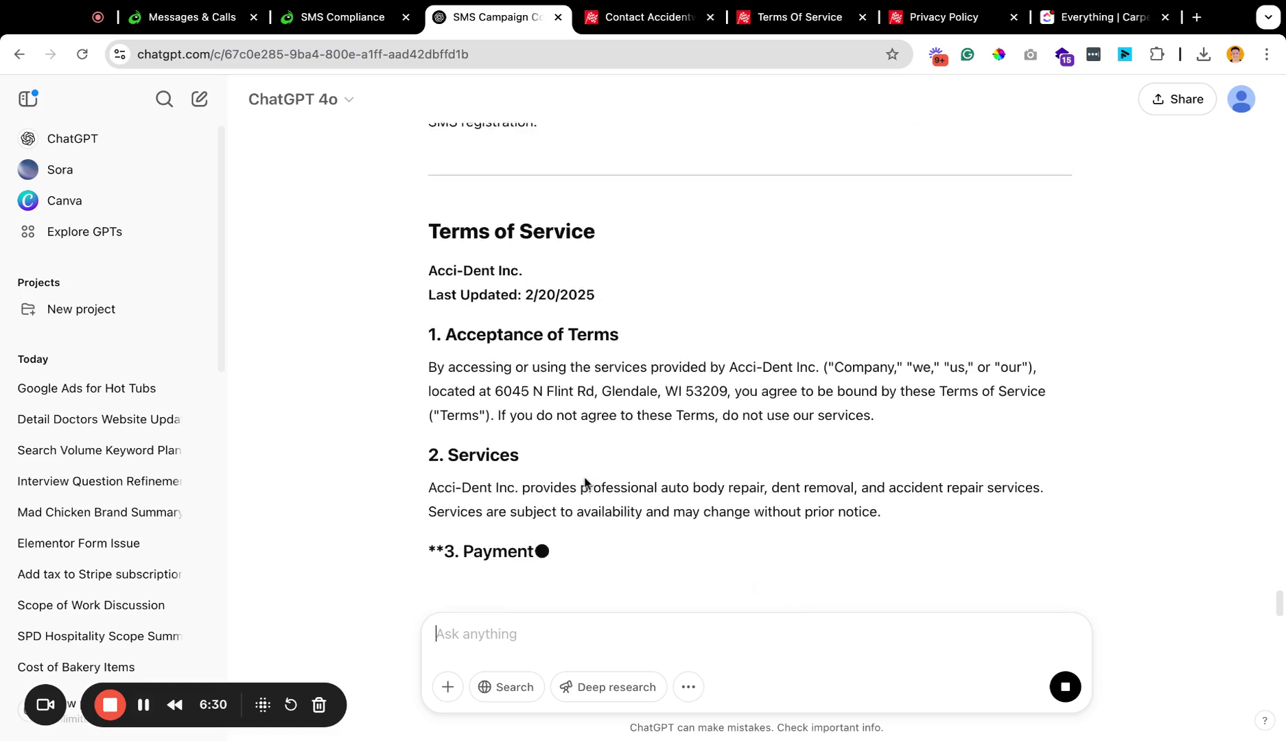
scroll(618, 535, "down", 2)
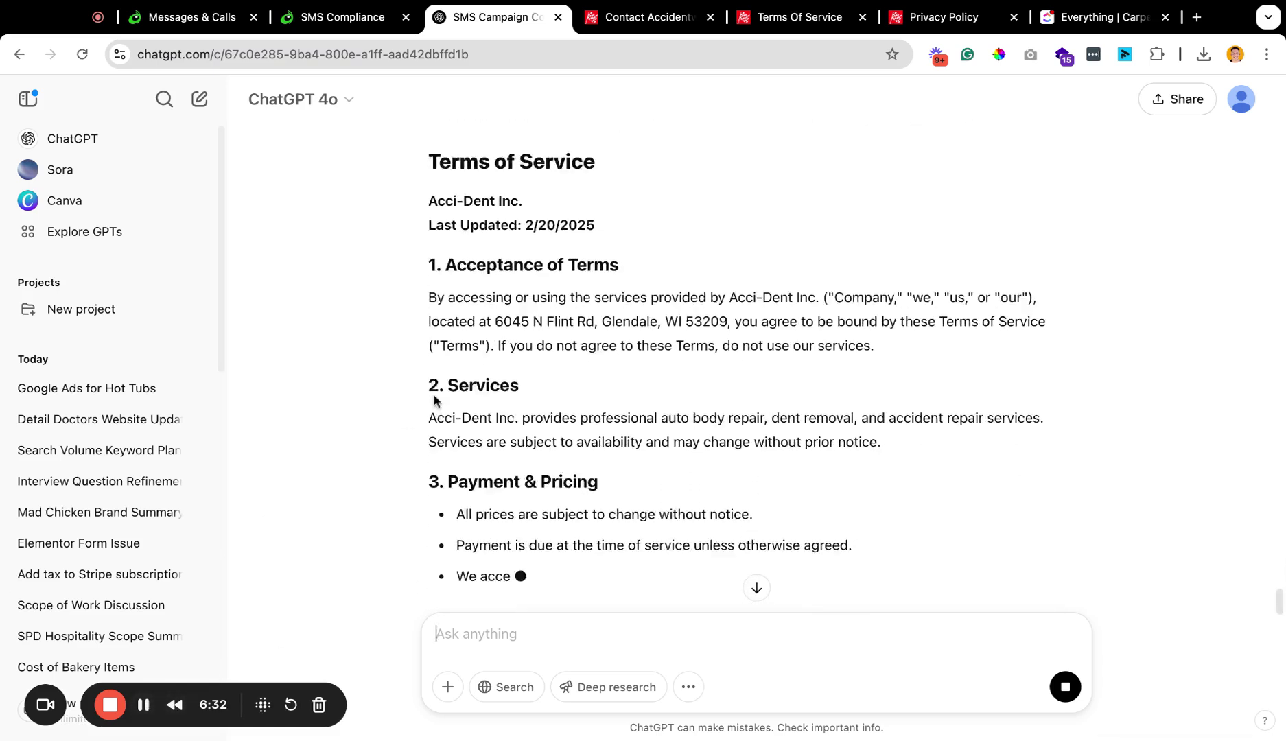
scroll(674, 587, "down", 2)
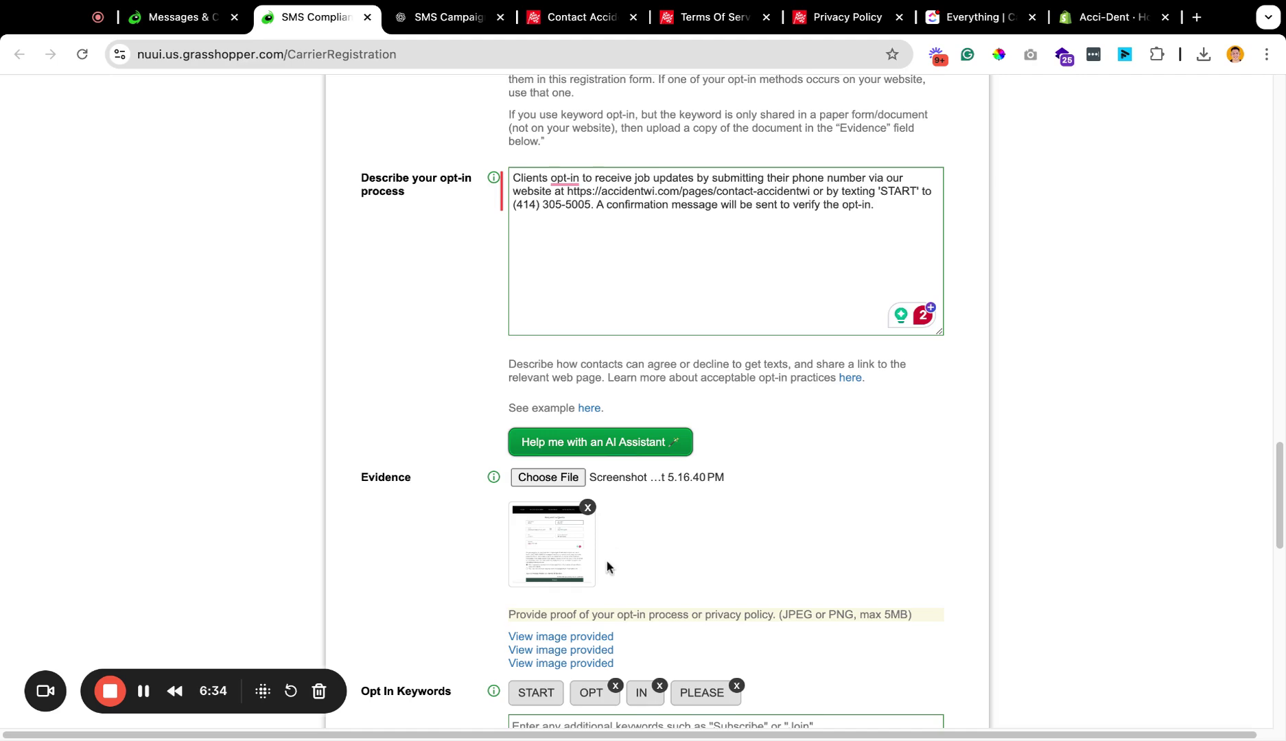
scroll(607, 567, "down", 1)
scroll(357, 449, "up", 2)
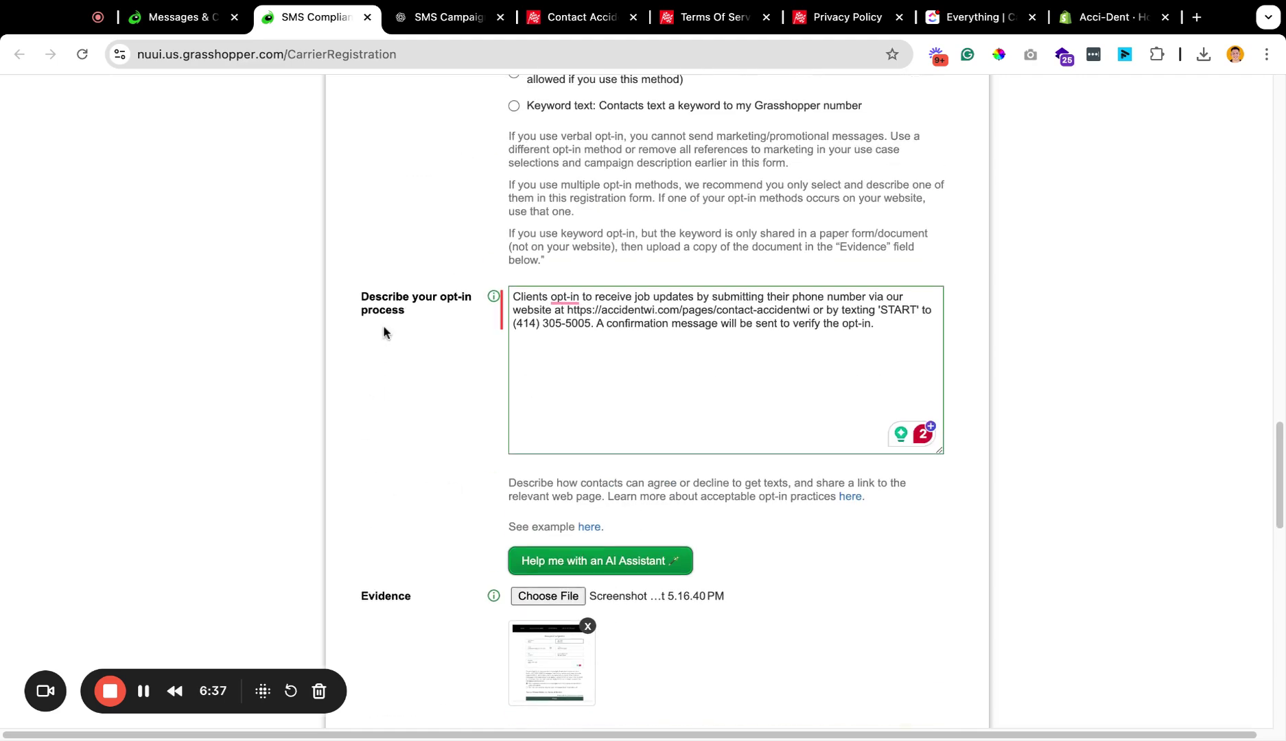
scroll(704, 396, "down", 3)
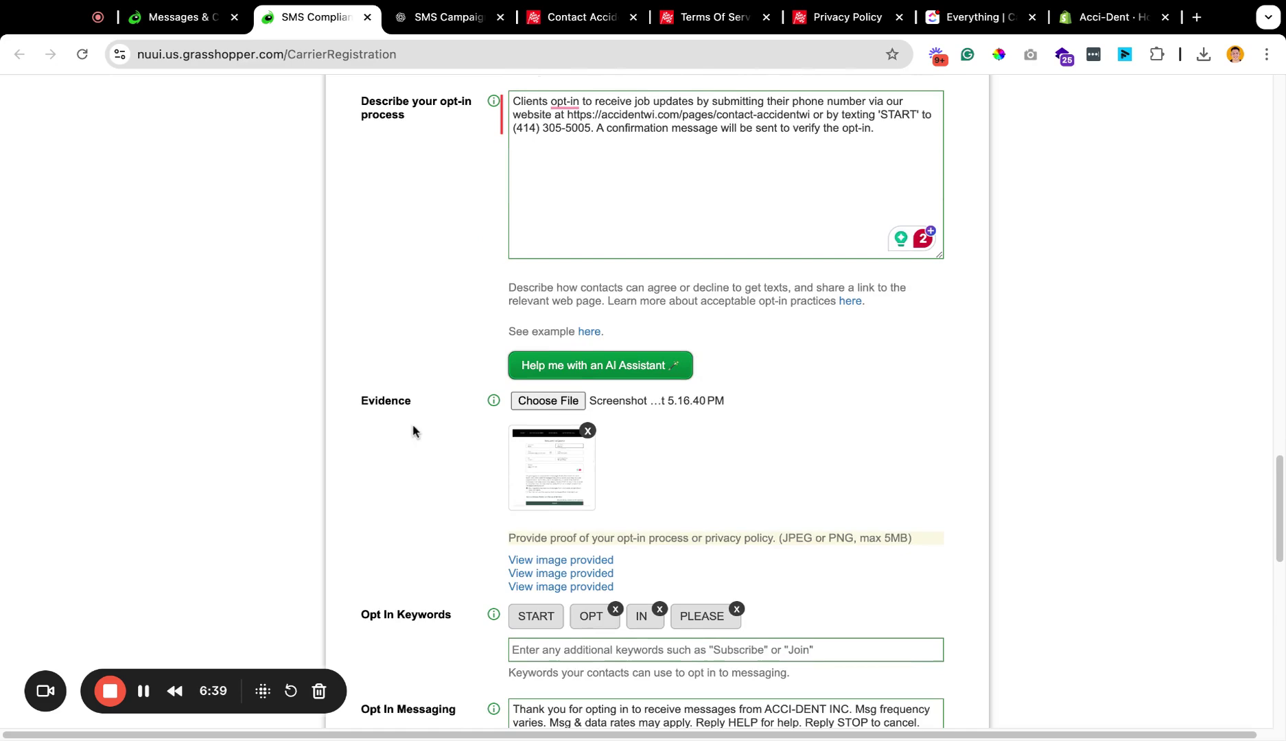
triple_click(359, 400)
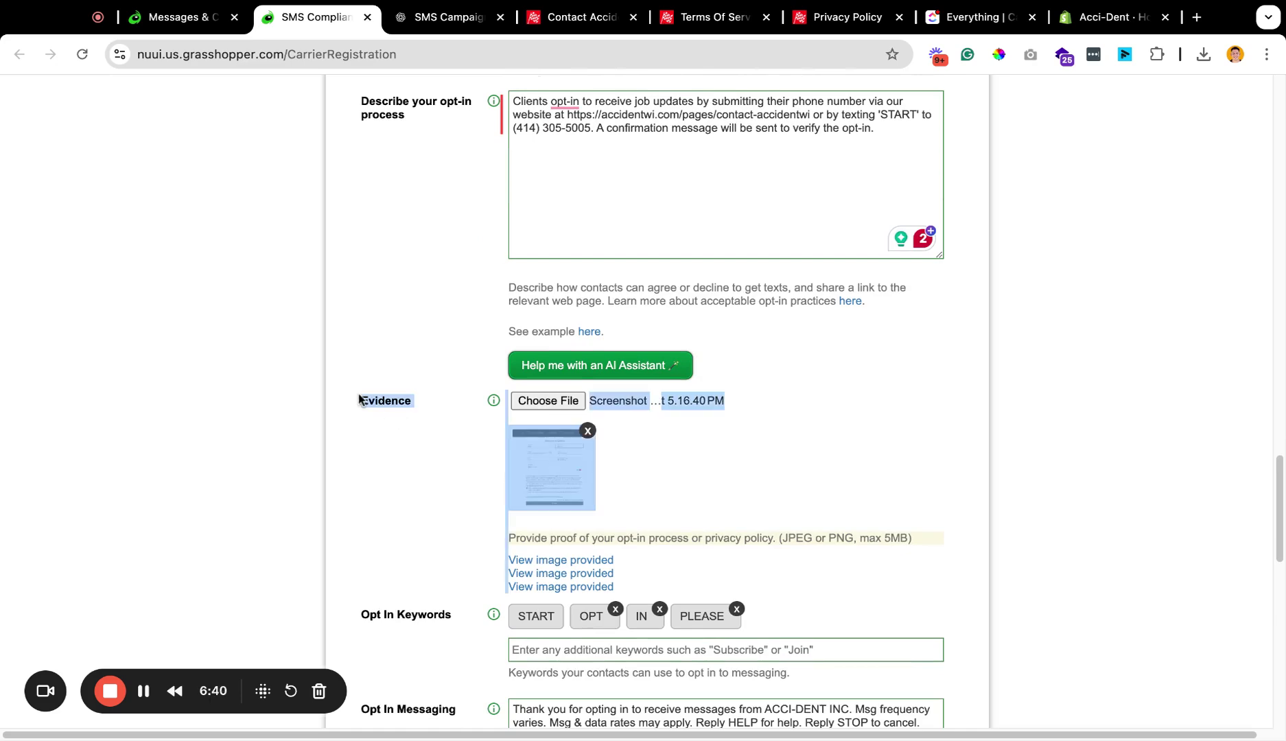
left_click(563, 26)
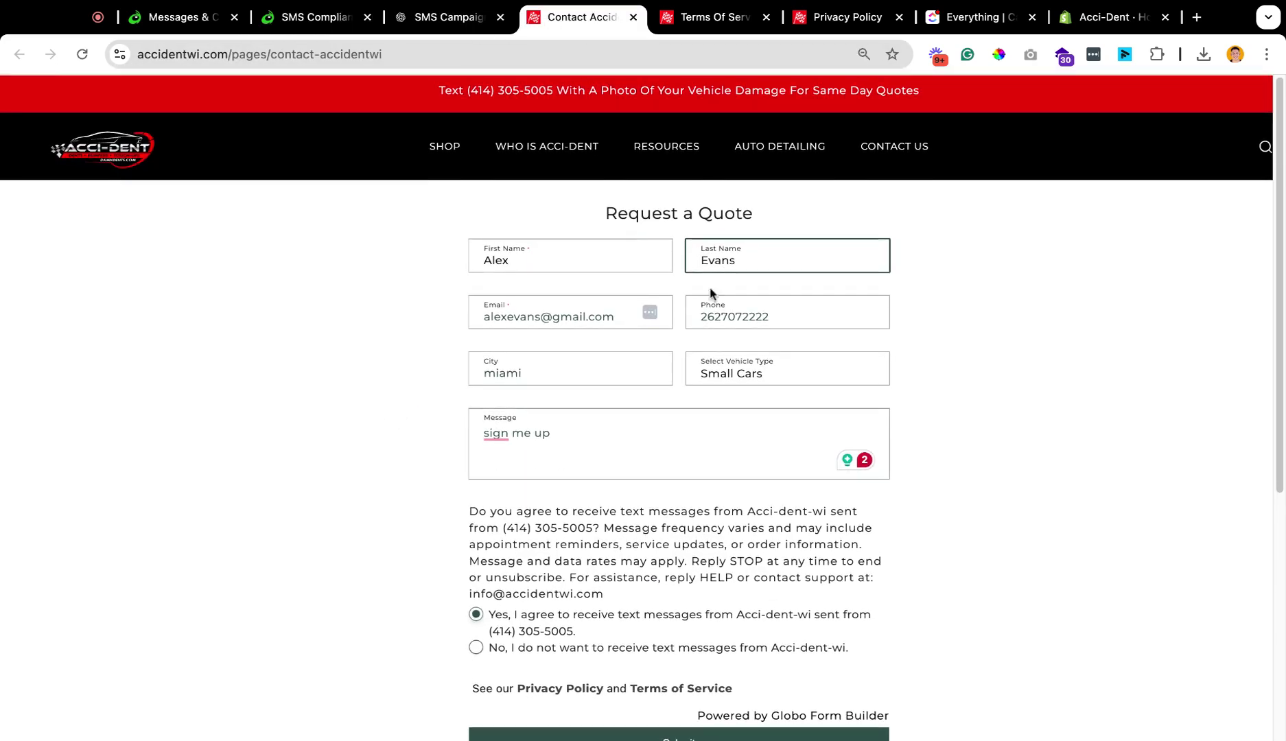
scroll(576, 436, "down", 2)
scroll(618, 343, "up", 2)
mouse_move(878, 147)
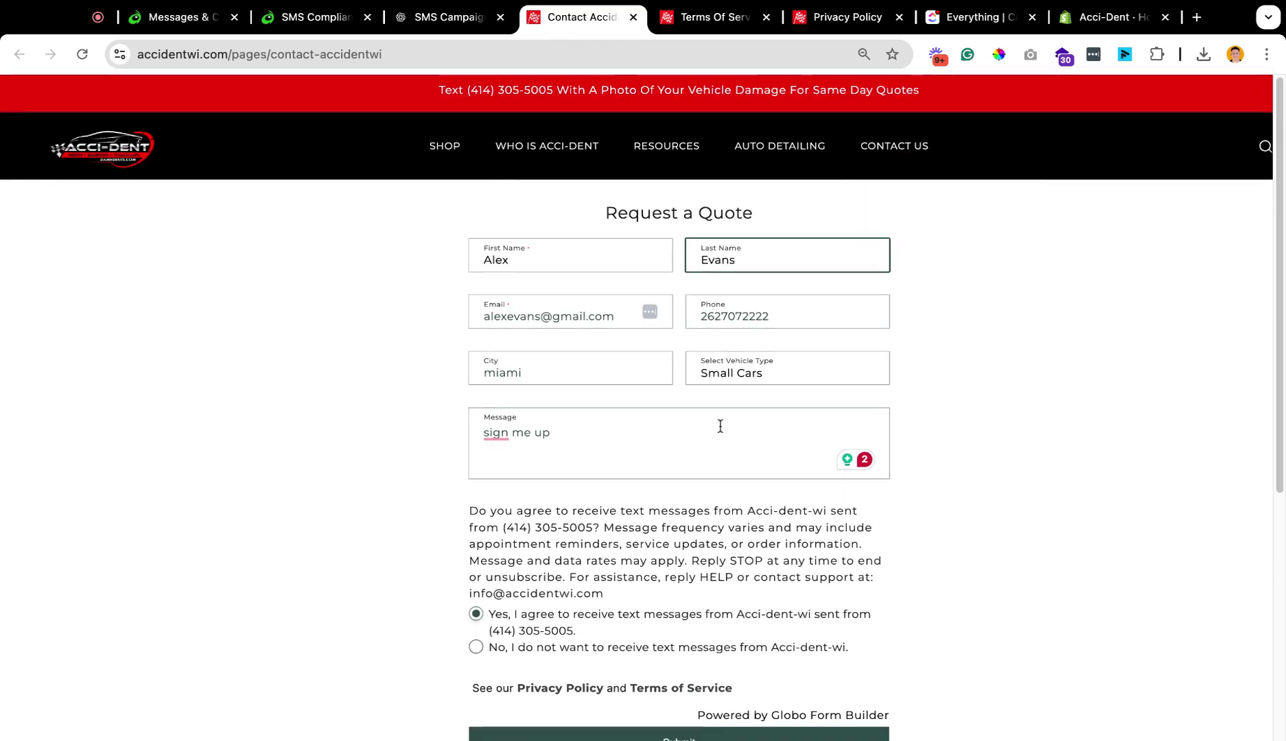
left_click(909, 180)
scroll(1066, 467, "down", 7)
key("super+bracketleft")
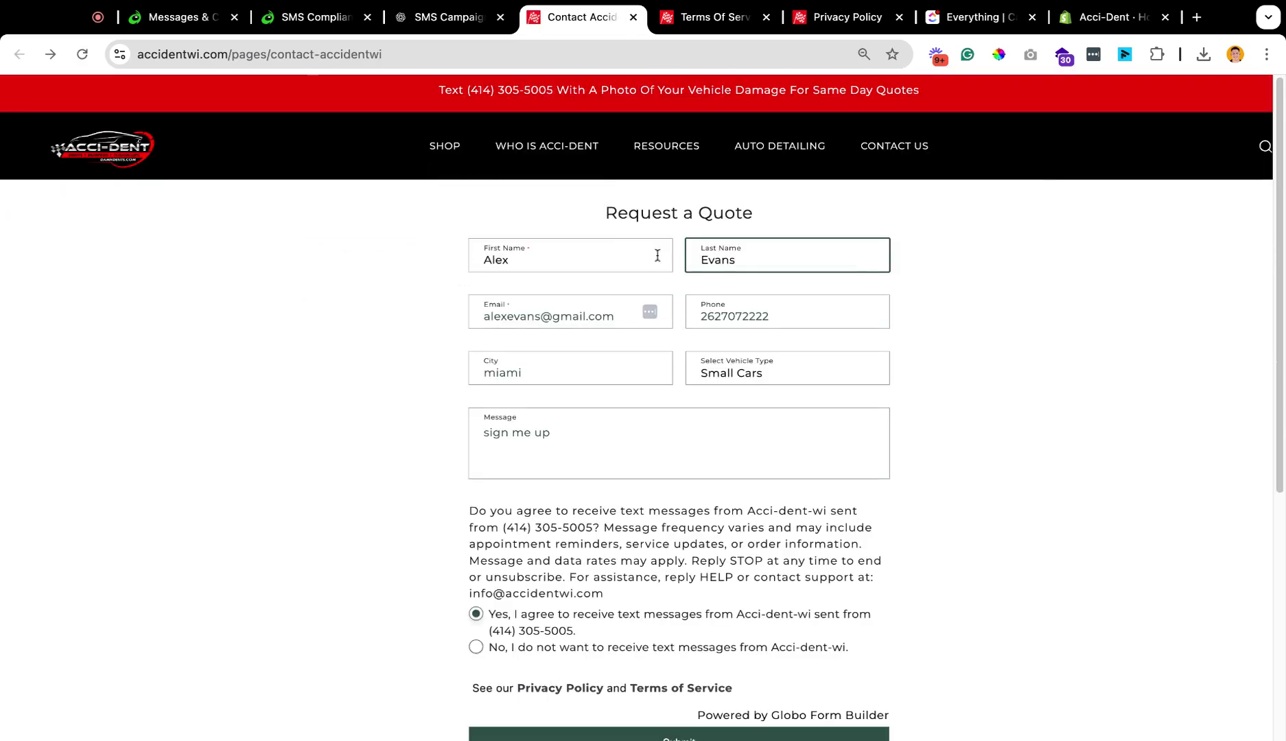
scroll(549, 473, "down", 2)
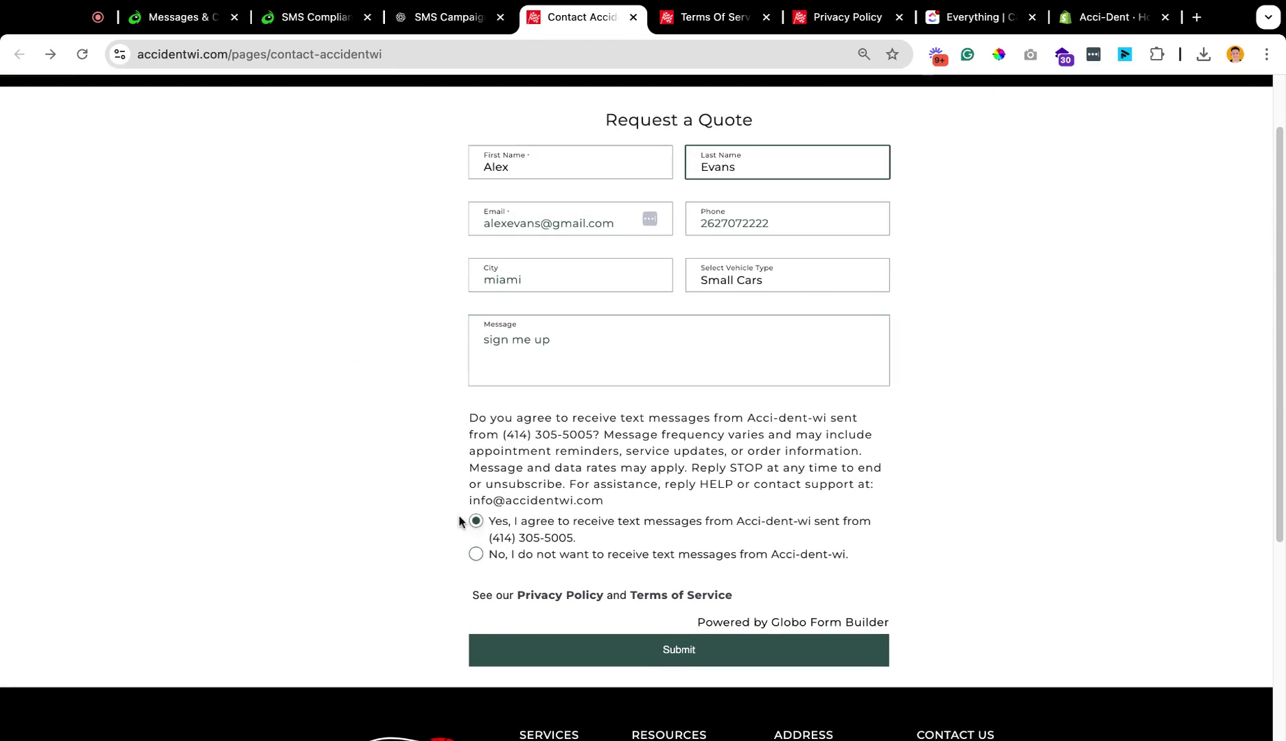
scroll(459, 522, "up", 2)
mouse_move(906, 151)
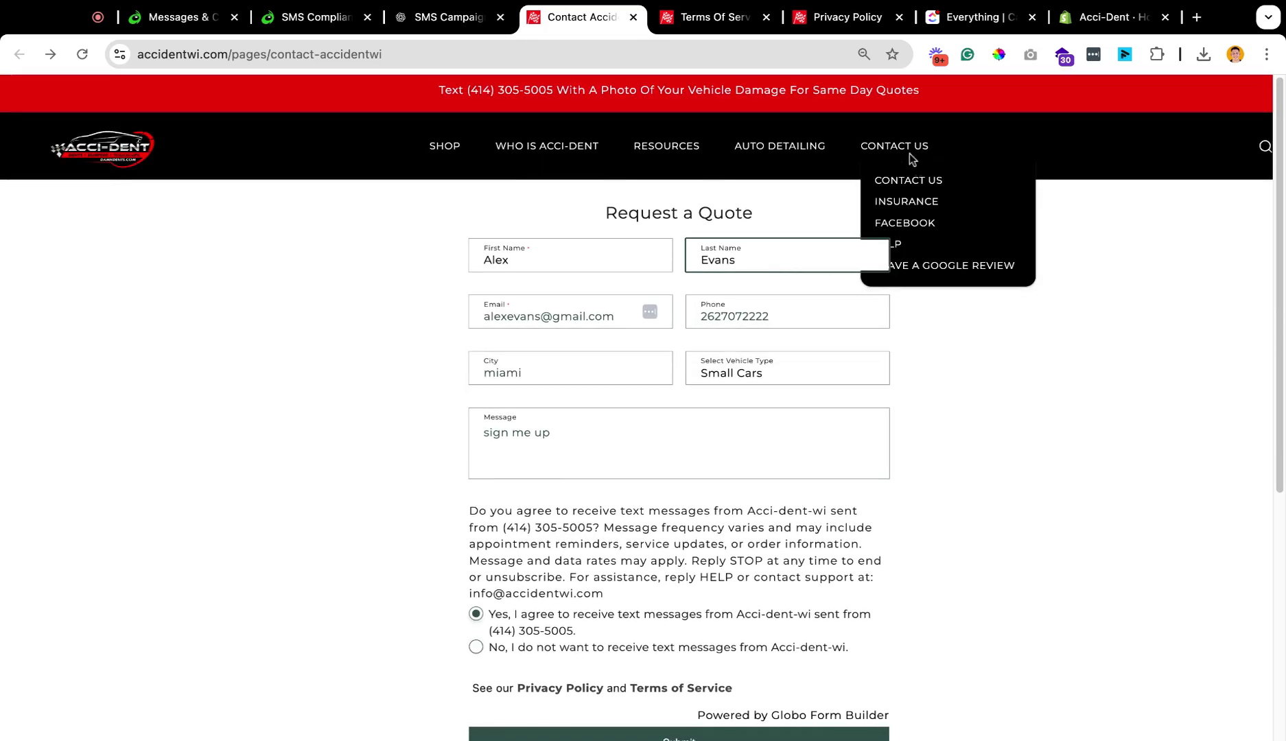
scroll(717, 565, "down", 2)
scroll(686, 480, "up", 2)
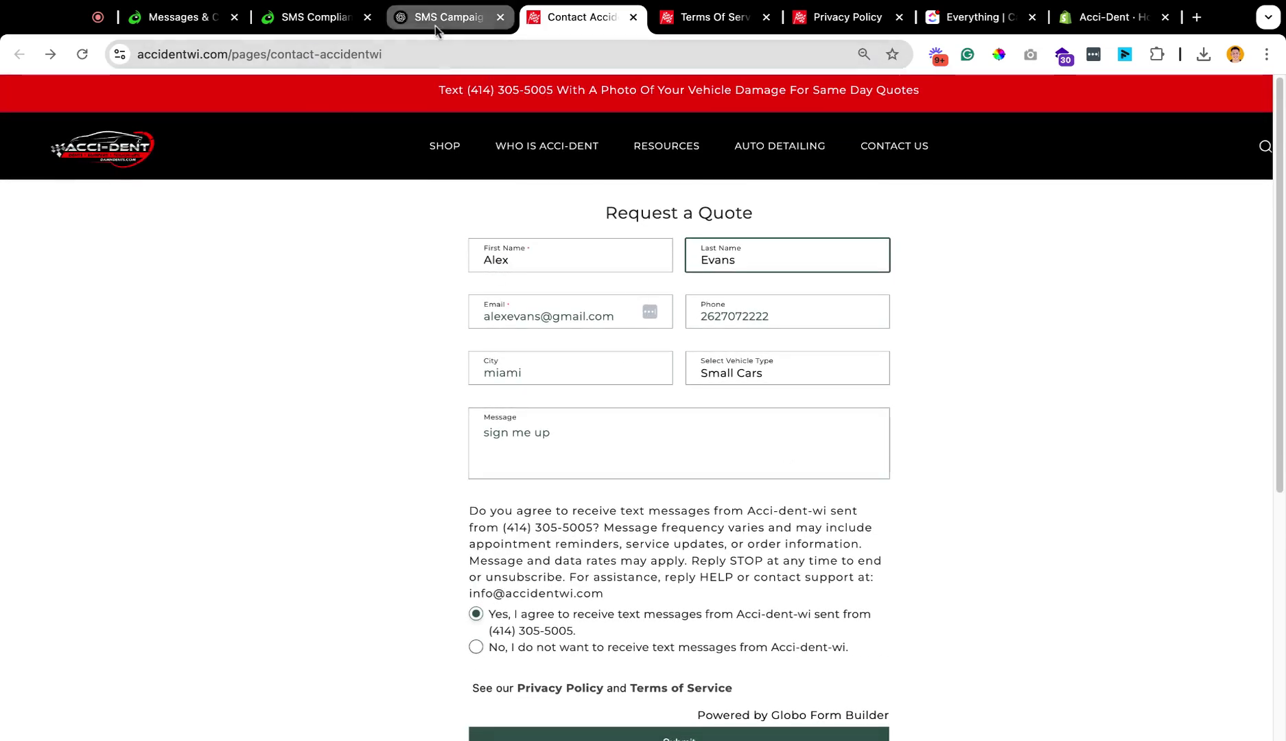
Review the Opt In Messaging confirmation, checking its message frequency and HELP instruction sentences.
left_click(323, 20)
scroll(573, 436, "down", 2)
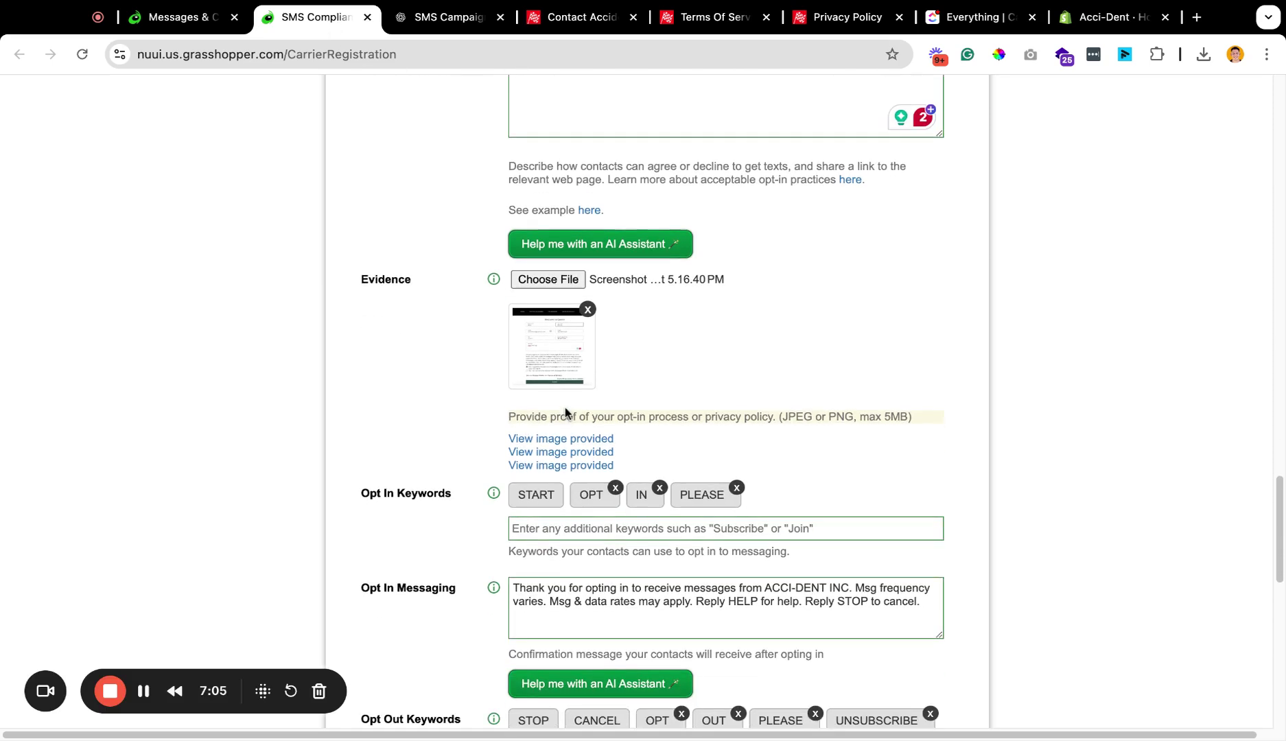
scroll(618, 429, "down", 1)
scroll(669, 444, "up", 2)
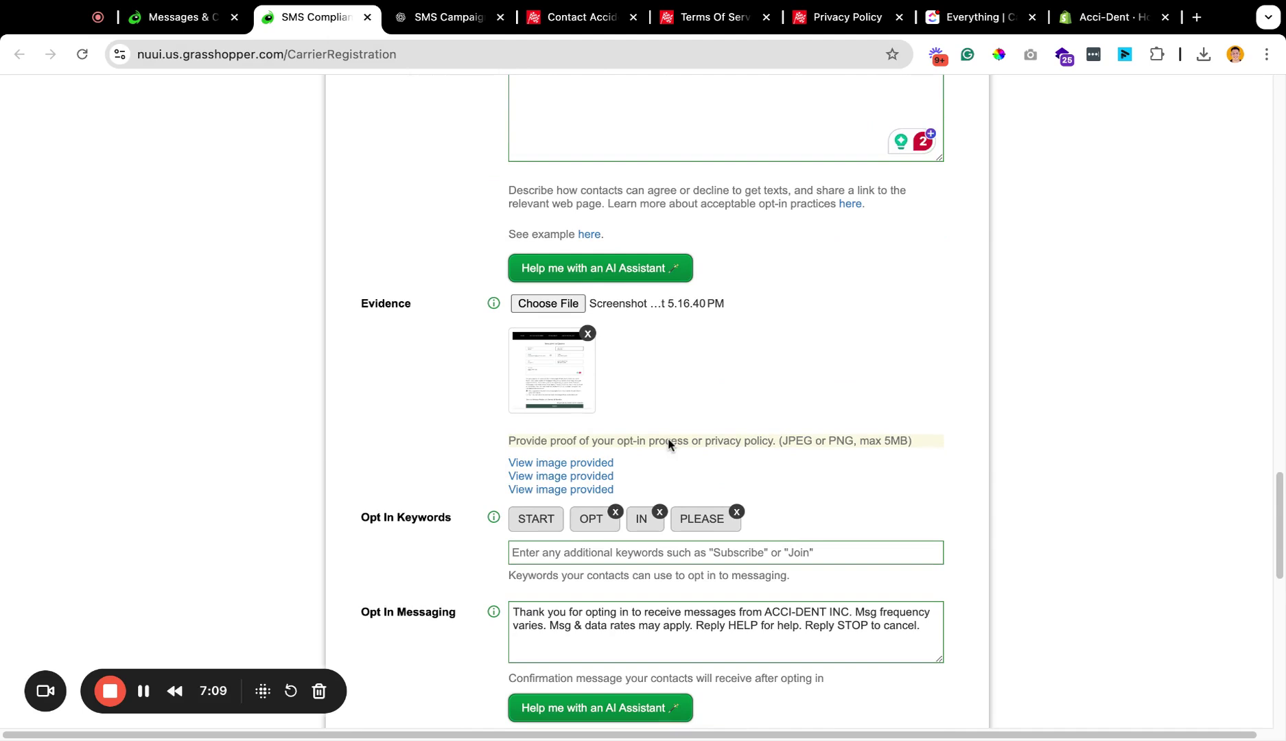
scroll(658, 412, "down", 2)
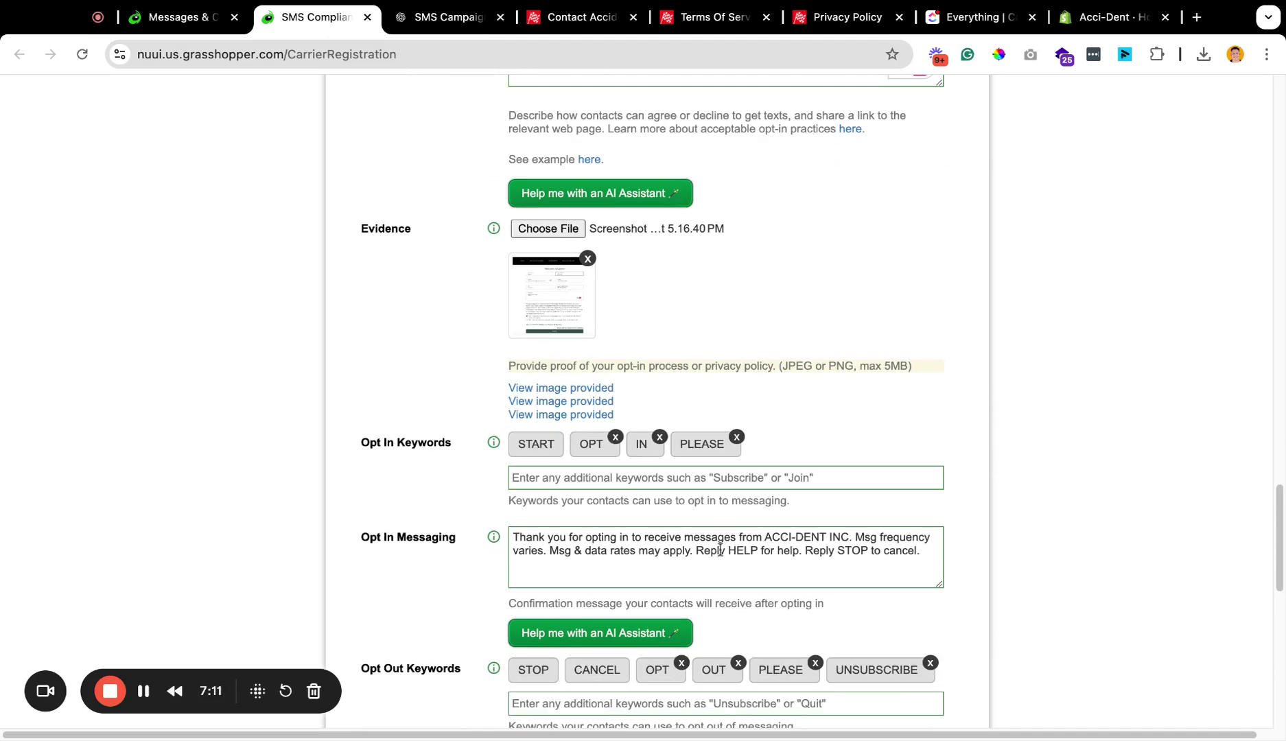
scroll(580, 557, "up", 2)
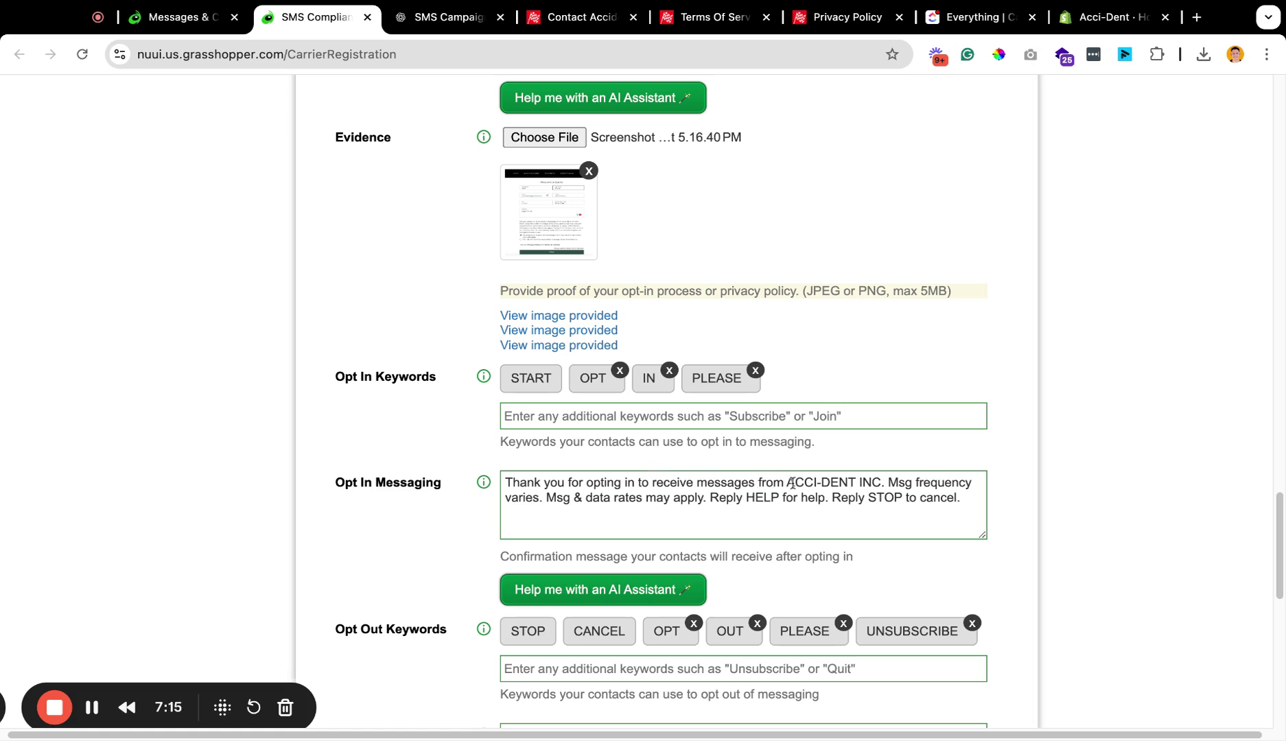
left_click_drag(898, 480, 545, 499)
left_click(551, 497)
scroll(555, 499, "up", 5)
left_click_drag(645, 496, 830, 496)
left_click(827, 496)
Submit the corrected registration with Validate & Submit for automated review.
scroll(827, 496, "down", 5)
scroll(827, 496, "down", 2)
scroll(618, 313, "down", 8)
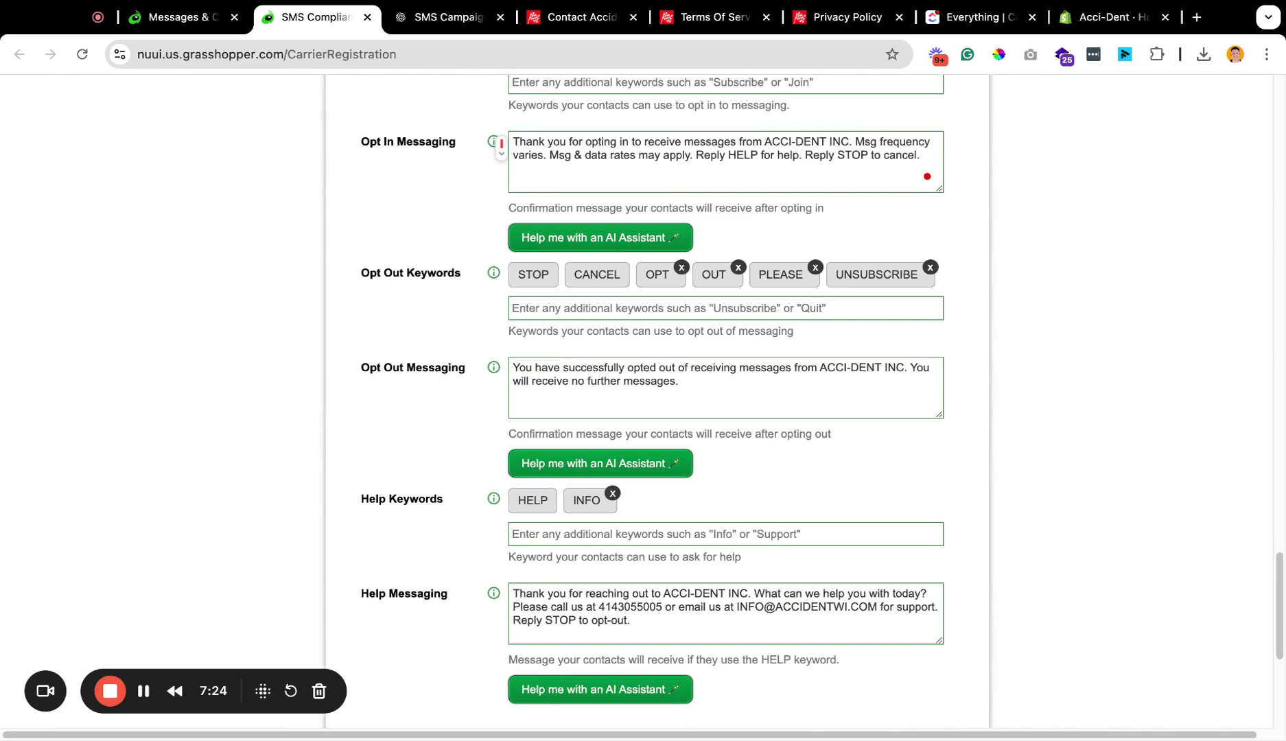
scroll(618, 313, "down", 3)
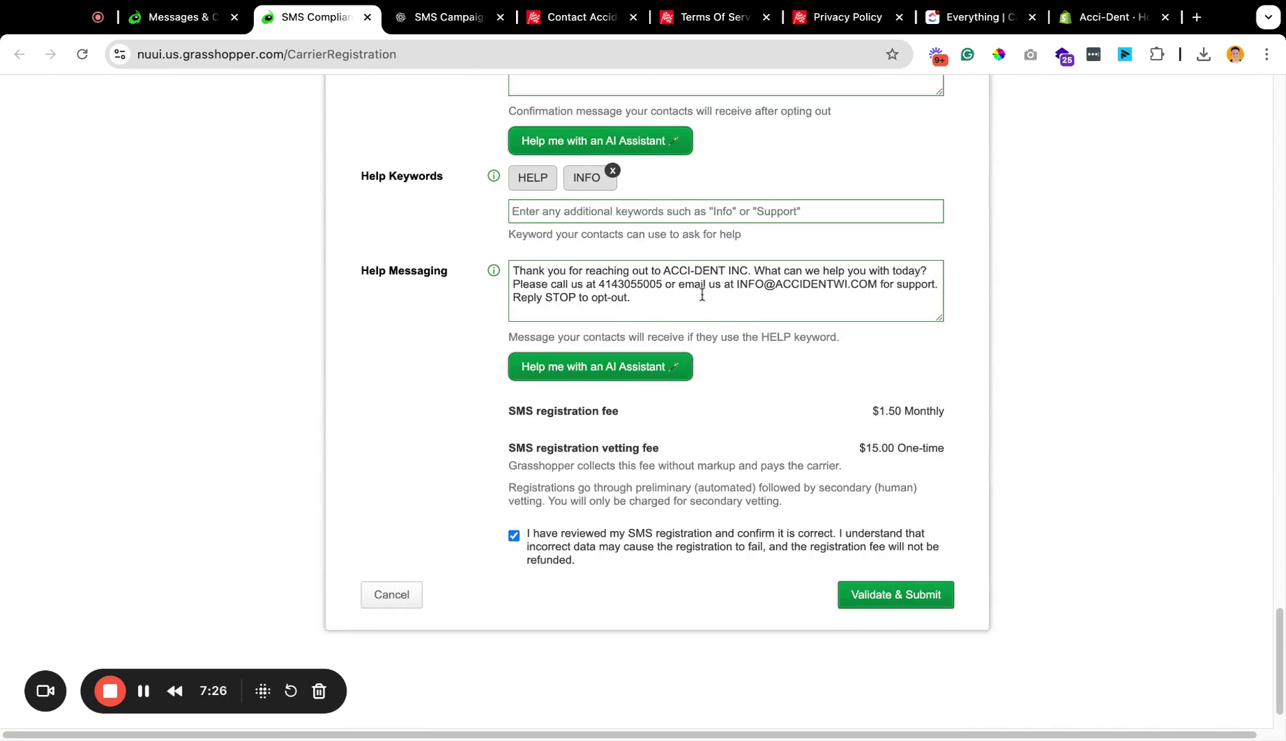
left_click(903, 602)
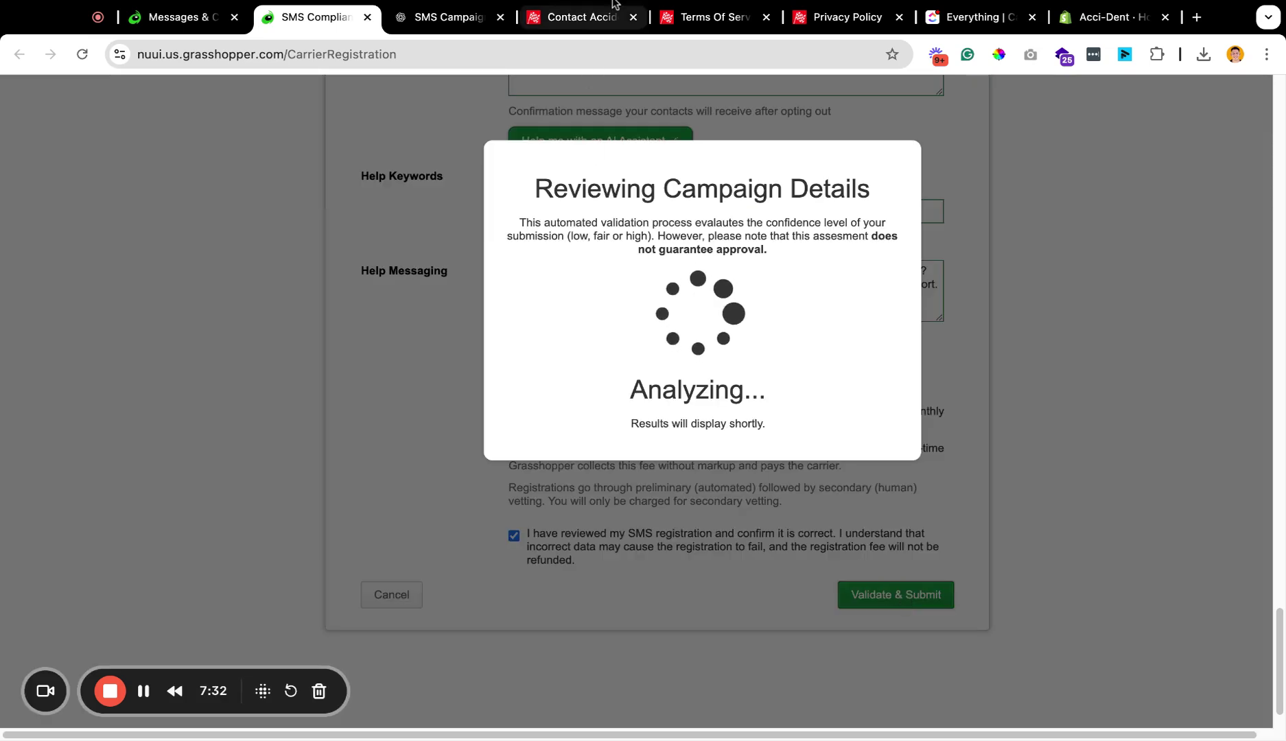
left_click(851, 20)
Reset the Terms Of Service page zoom, then confirm Campaign #1 shows In Progress on SMS Compliance.
left_click(714, 18)
mouse_move(632, 162)
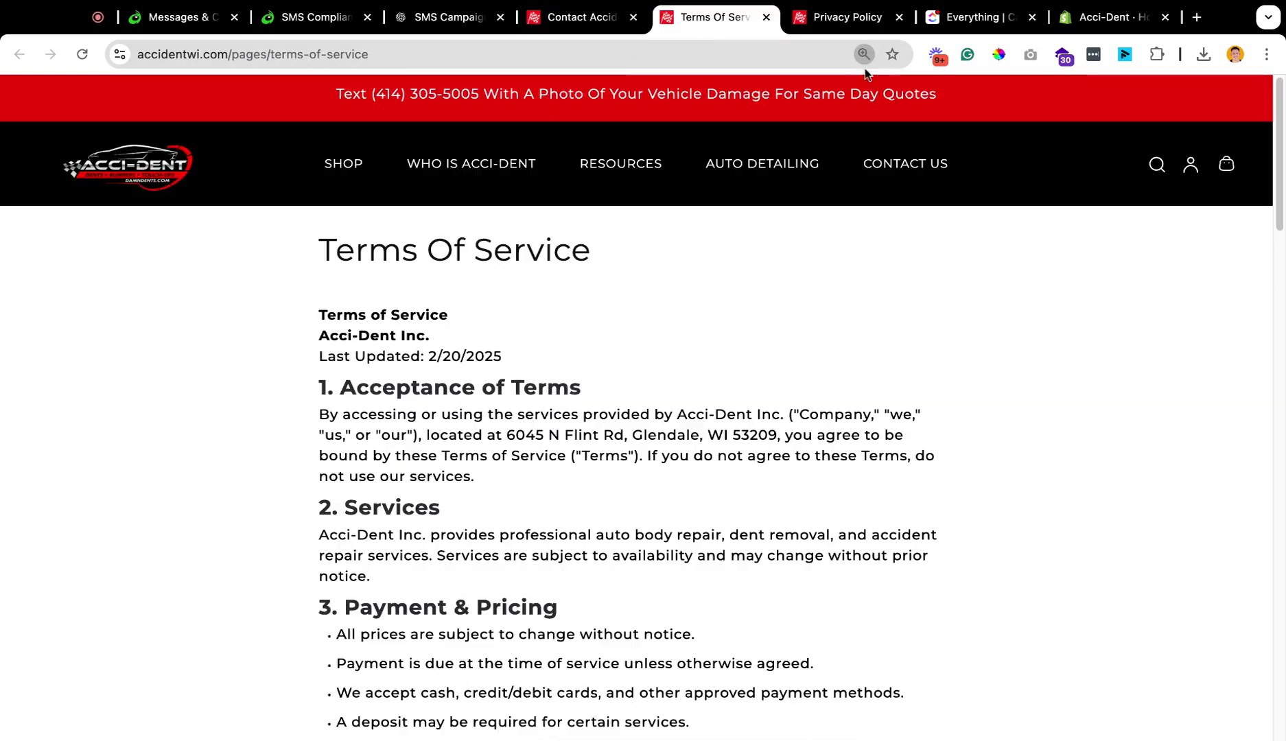
key("super+0")
left_click(508, 26)
left_click(312, 18)
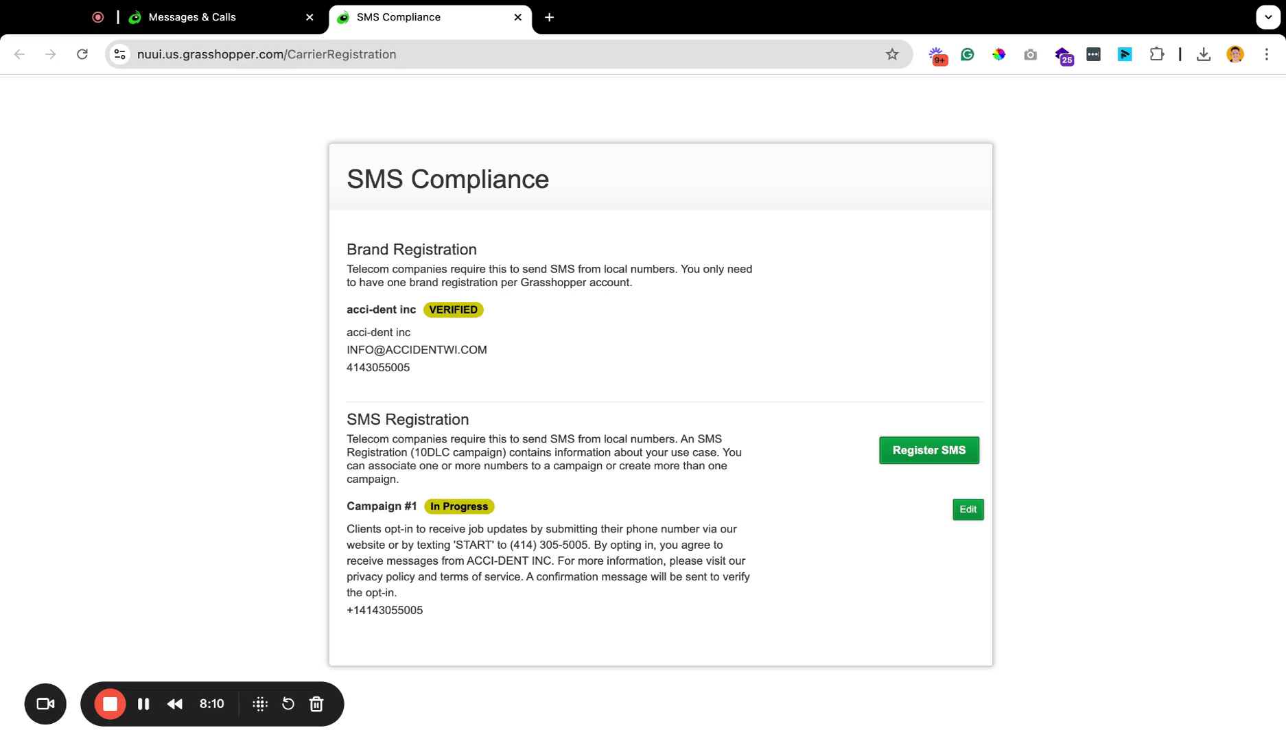
Edit Campaign #1 and review its form with Account Notification, Customer Care and Marketing message types.
left_click(968, 509)
scroll(792, 475, "down", 5)
scroll(793, 475, "down", 2)
scroll(655, 295, "up", 8)
scroll(640, 288, "down", 6)
scroll(510, 282, "down", 4)
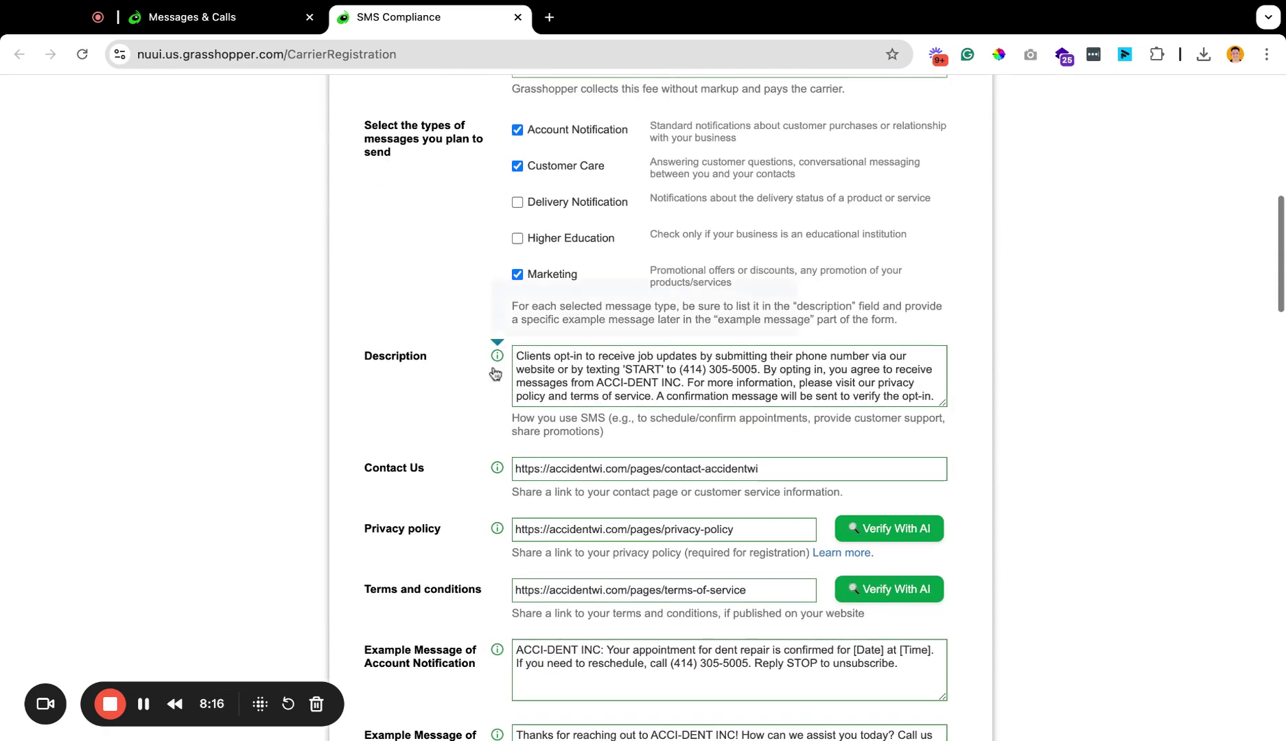
mouse_move(499, 358)
scroll(570, 483, "down", 1)
scroll(570, 484, "down", 20)
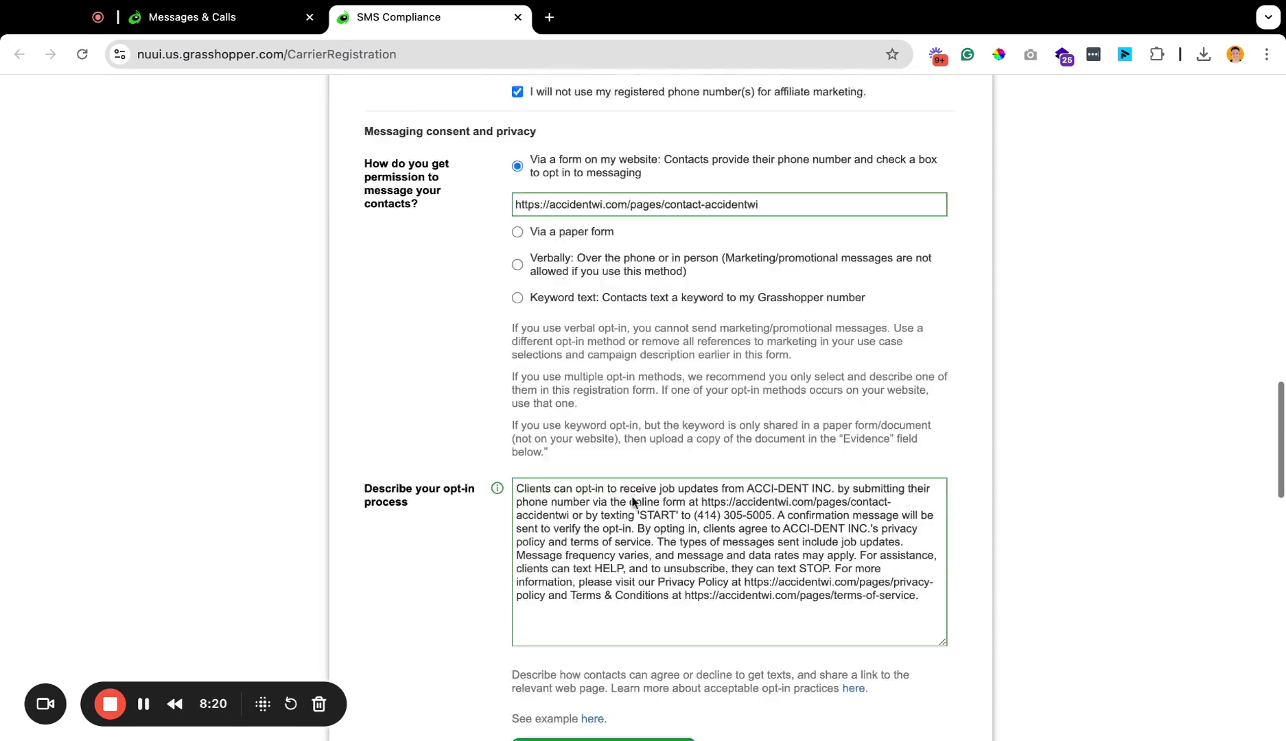
scroll(633, 503, "up", 12)
scroll(659, 412, "up", 15)
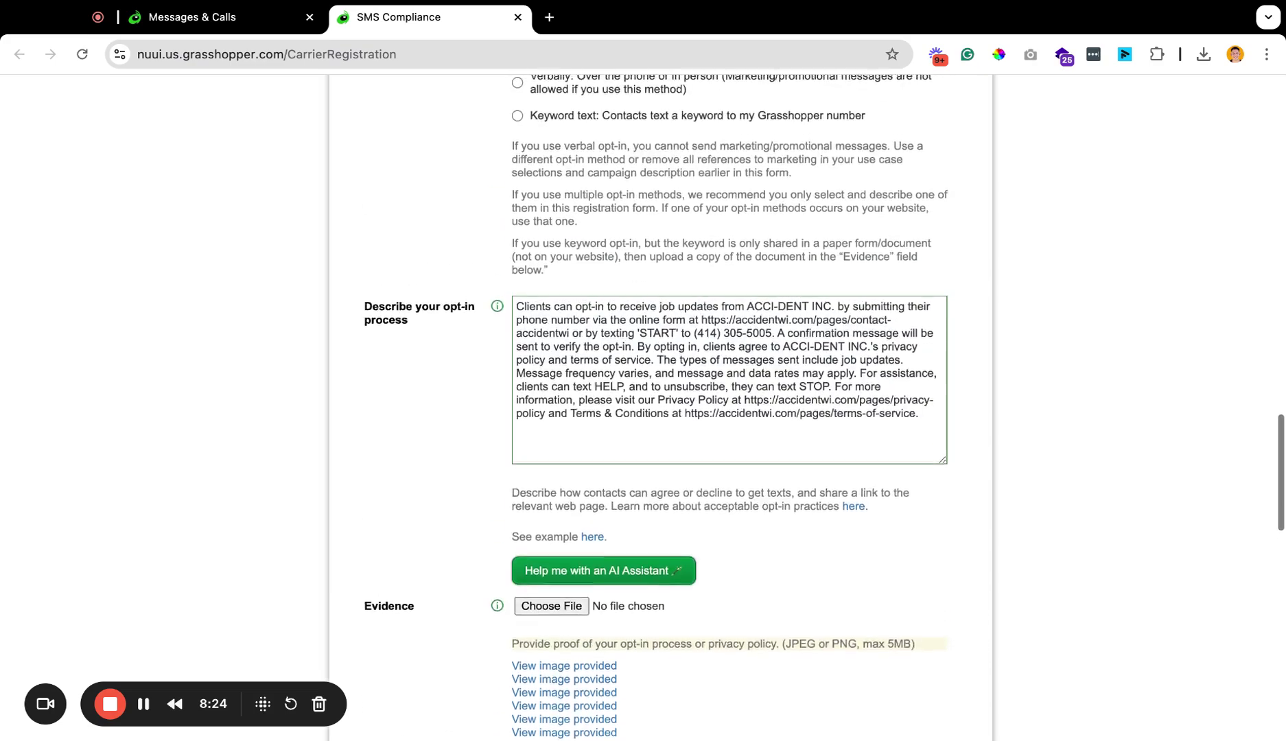
scroll(659, 411, "up", 15)
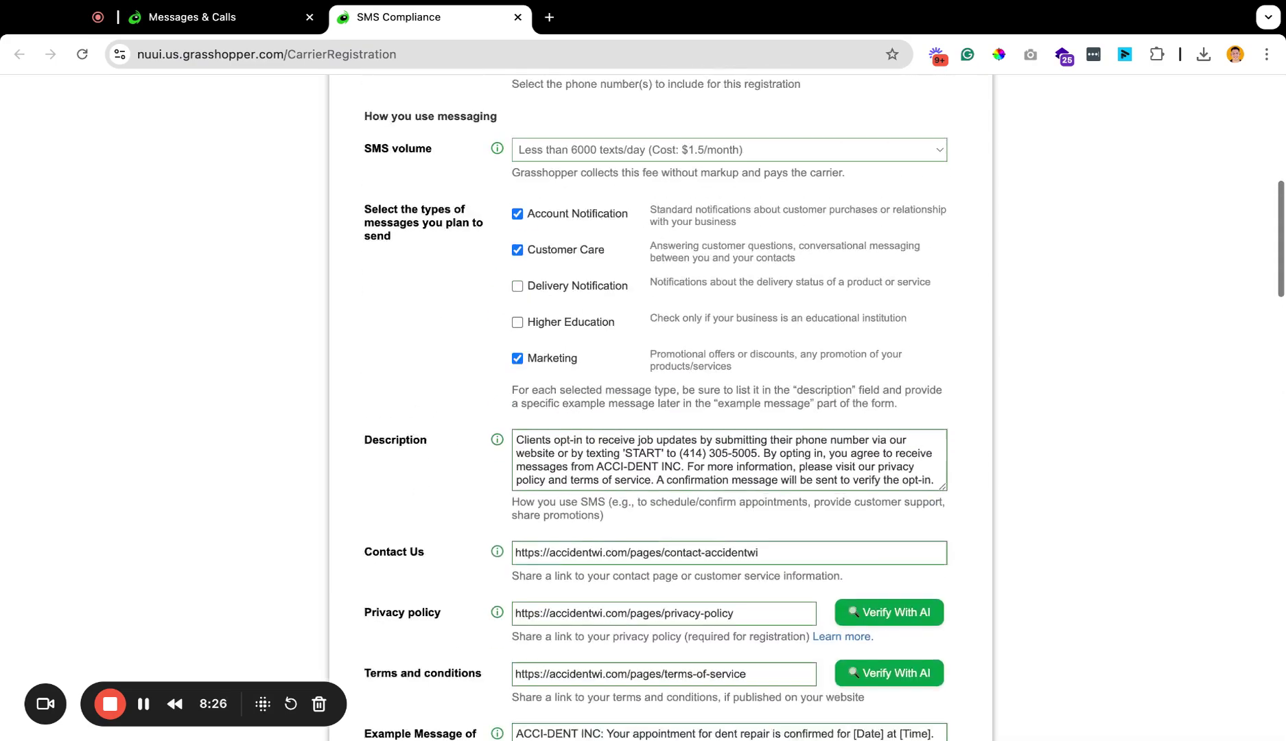
scroll(474, 376, "up", 3)
triple_click(288, 325)
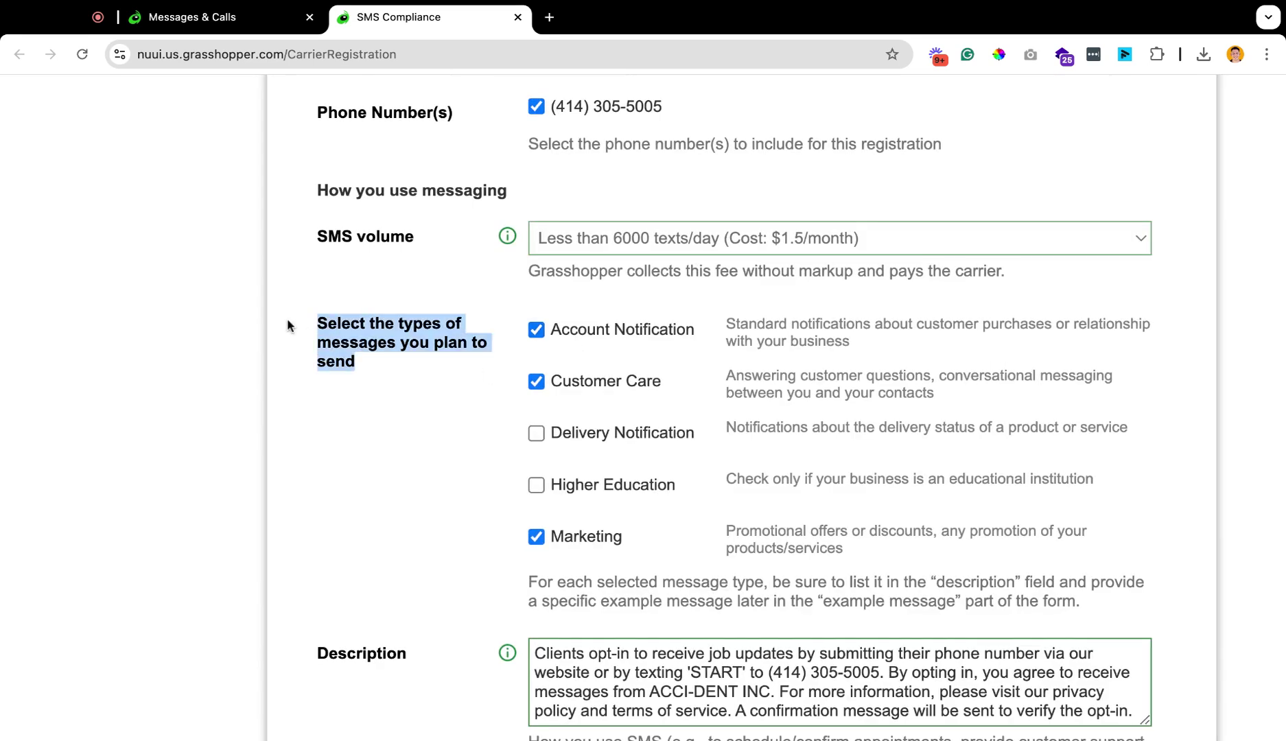
scroll(287, 325, "down", 3)
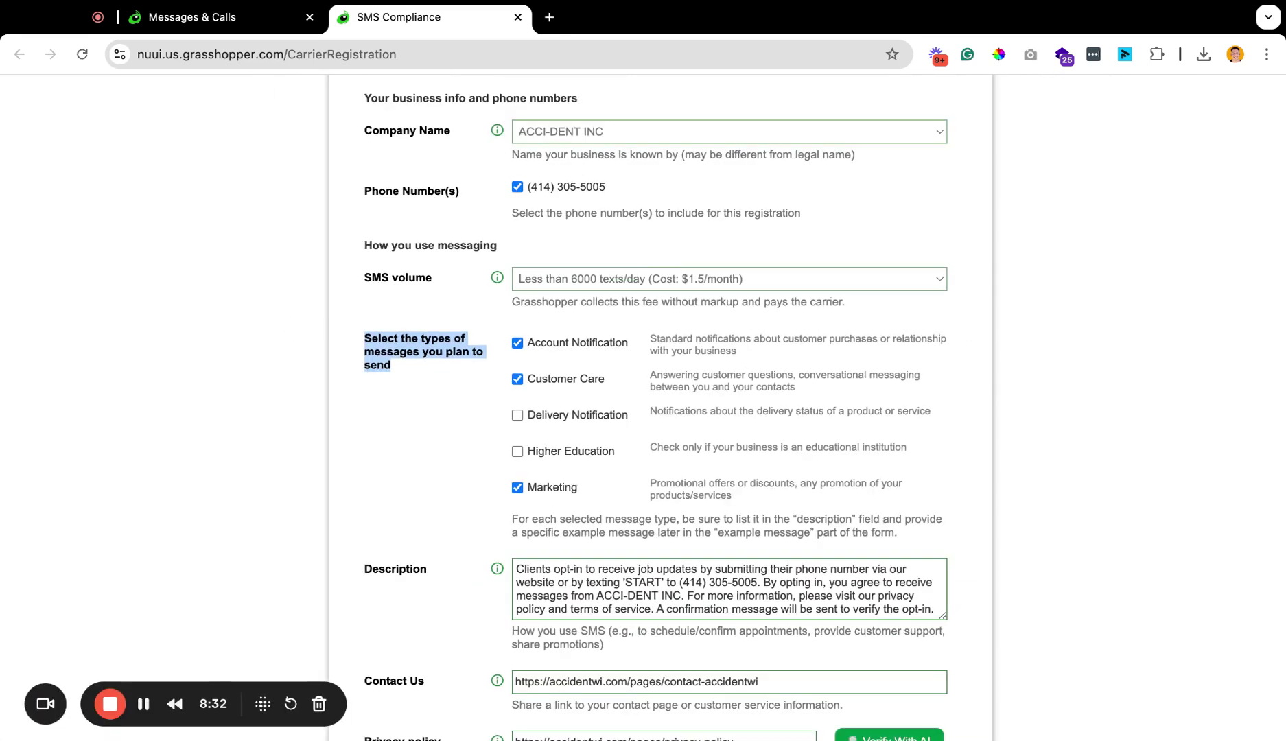
left_click(365, 336)
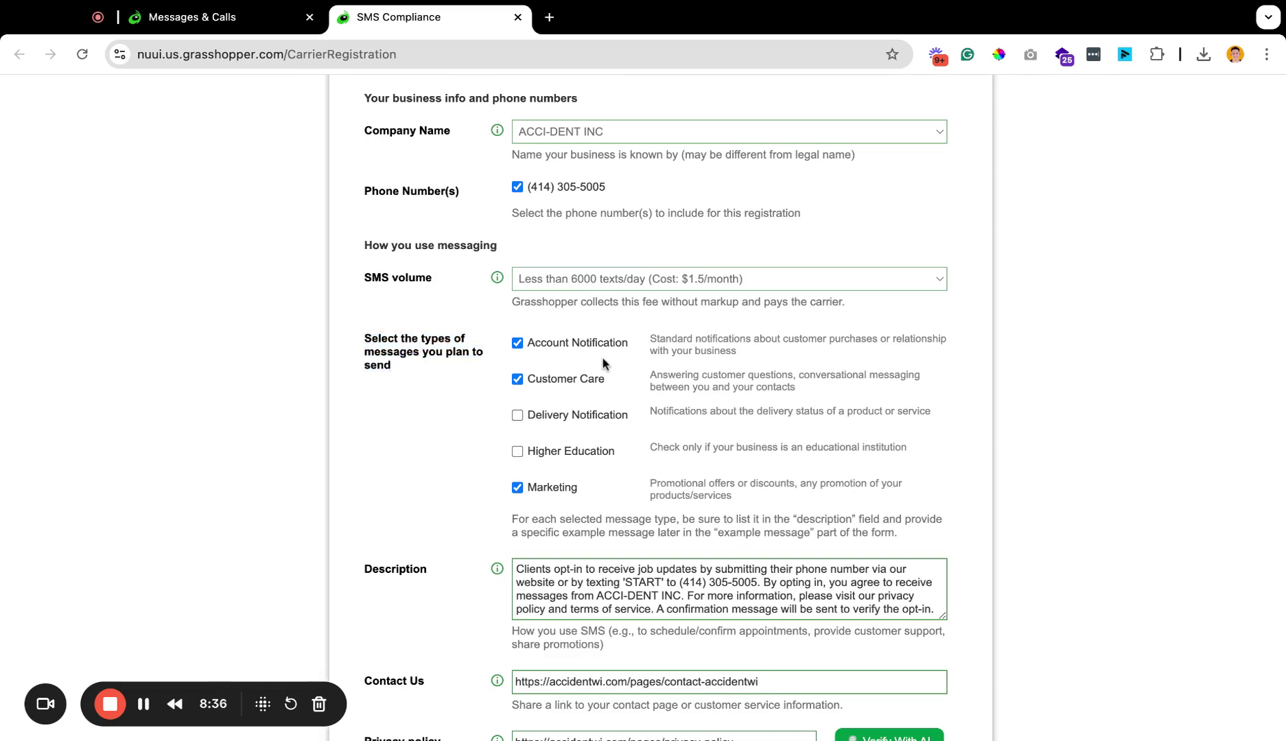
scroll(524, 493, "down", 5)
scroll(524, 492, "down", 3)
left_click_drag(359, 359, 355, 354)
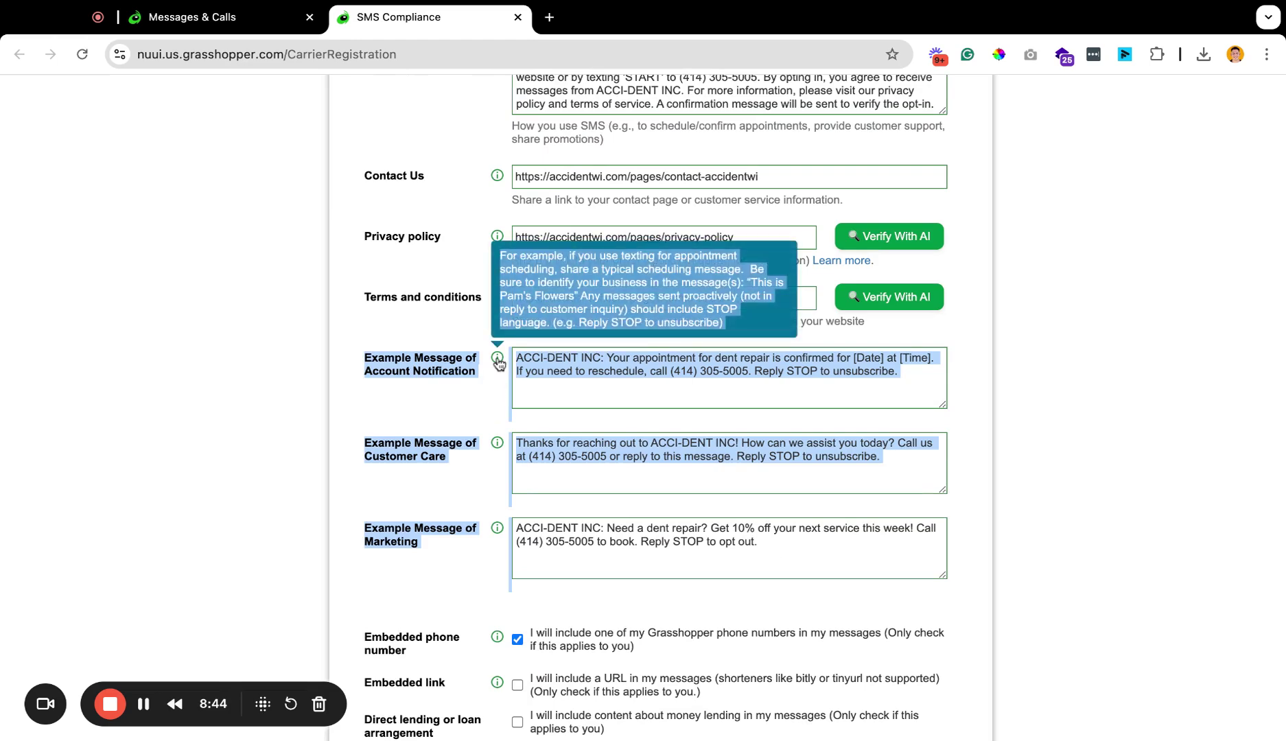
left_click(472, 349)
scroll(538, 352, "up", 15)
scroll(538, 352, "down", 2)
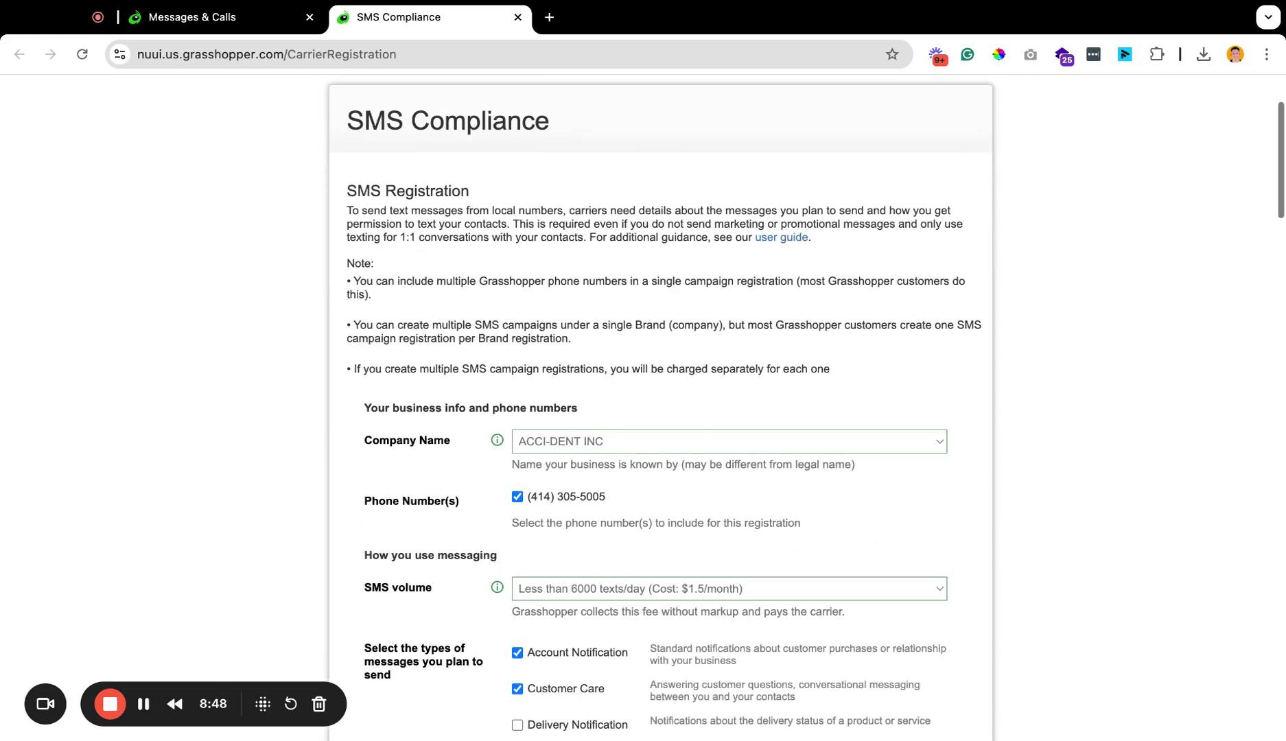
scroll(658, 412, "down", 20)
scroll(659, 412, "down", 15)
scroll(659, 412, "up", 15)
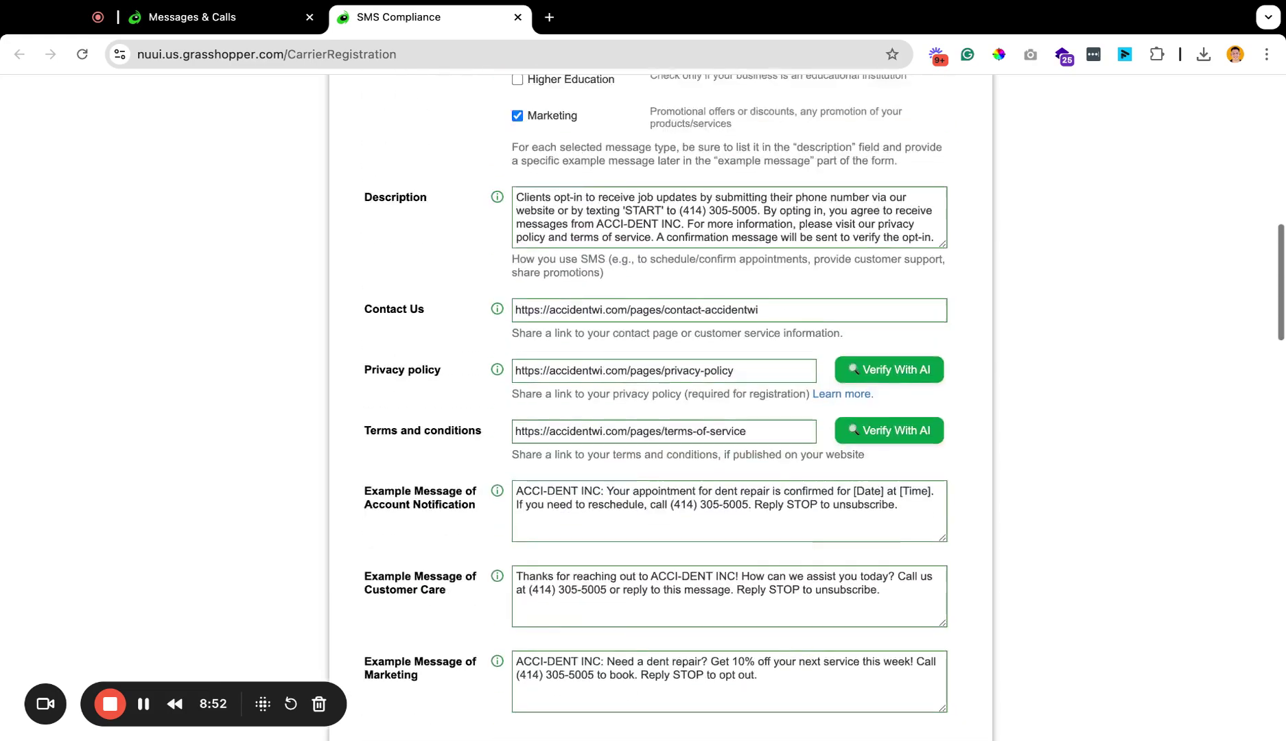
scroll(659, 412, "up", 15)
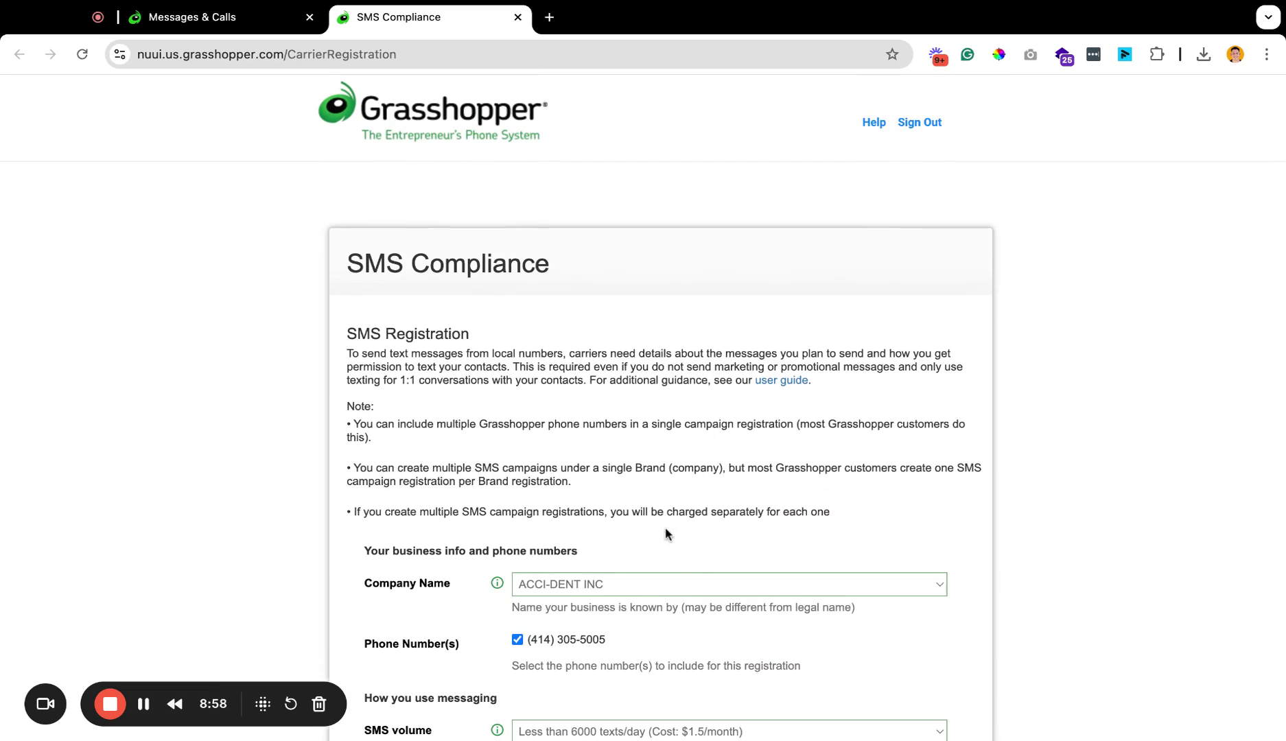
Load ragingagency.com in a new browser tab.
key("ctrl+t")
type("ragingagency.com")
key("Return")
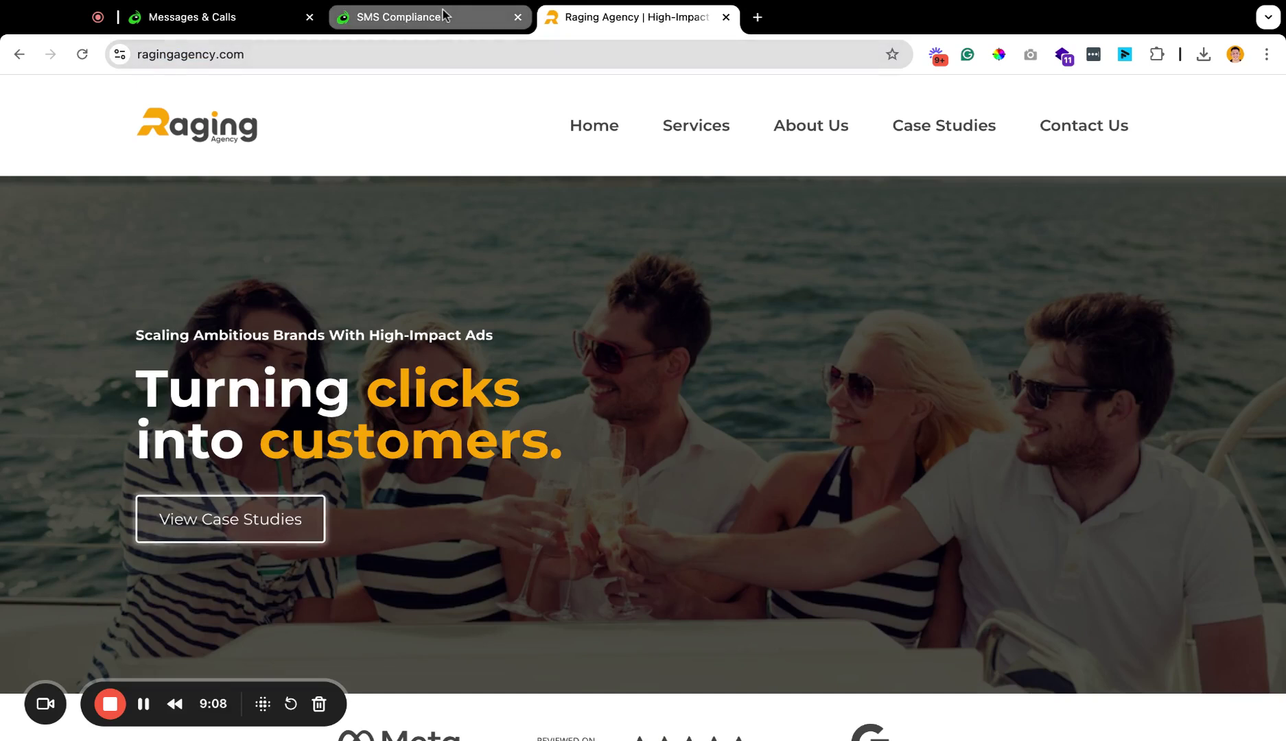
Go back to the SMS Compliance form and review its Contact Us, privacy policy and terms links.
left_click(425, 16)
scroll(554, 297, "down", 15)
scroll(555, 302, "down", 4)
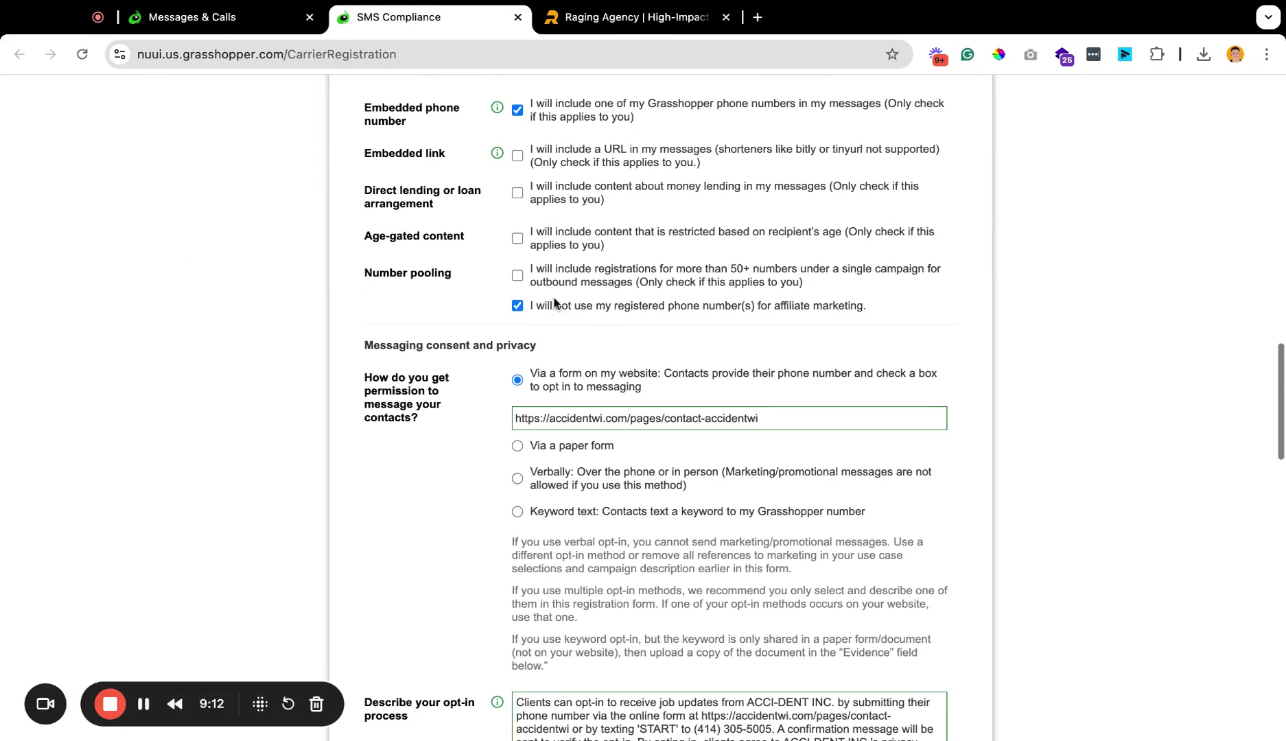
scroll(554, 303, "down", 15)
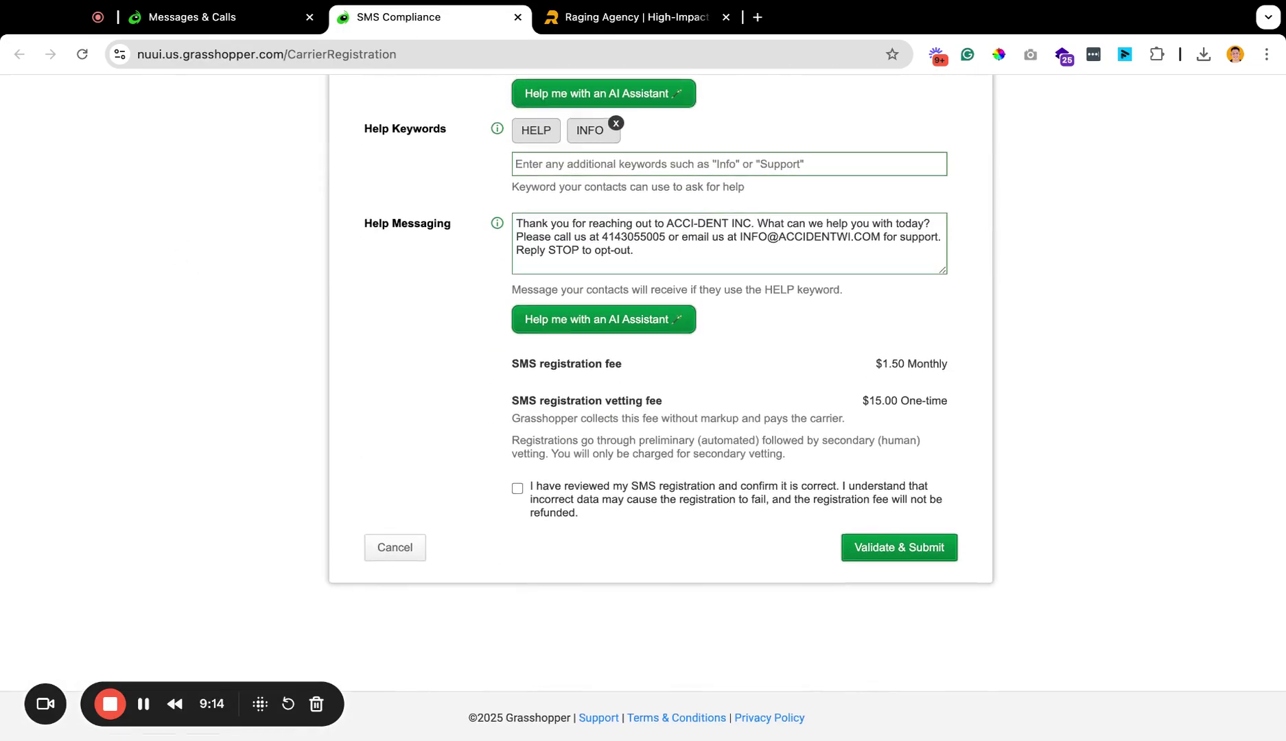
scroll(555, 303, "up", 15)
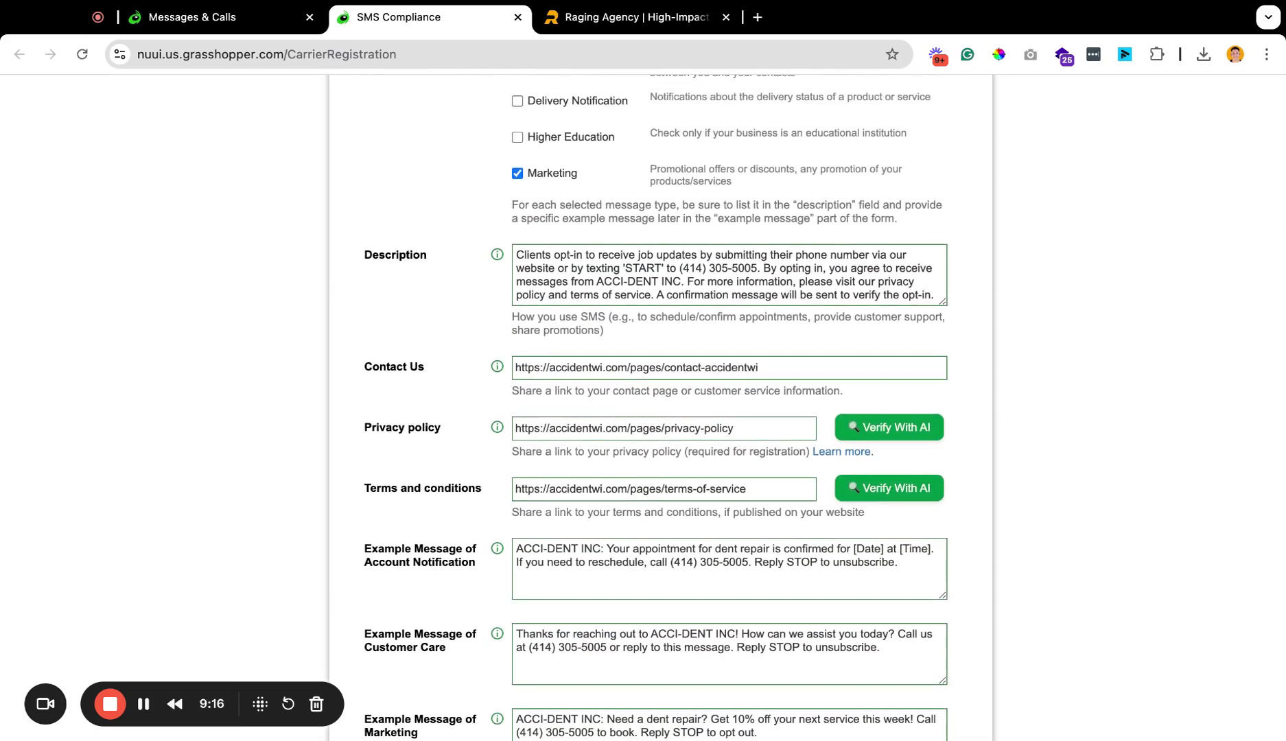